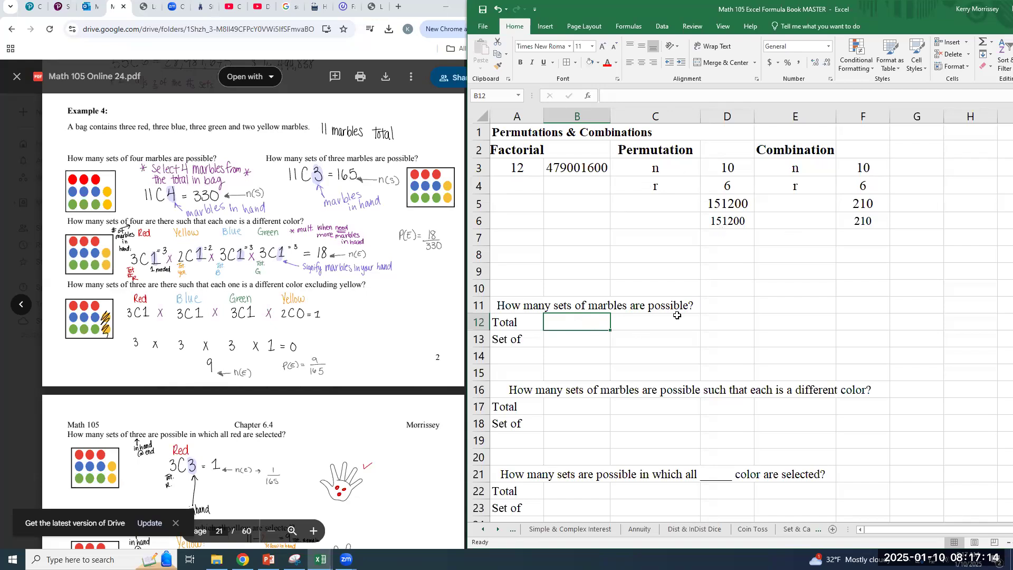
# Look over the marble question templates in the worksheet and the Example 4 marble problems in the PDF
pyautogui.scroll(-2, 678, 315)
pyautogui.scroll(-1, 665, 316)
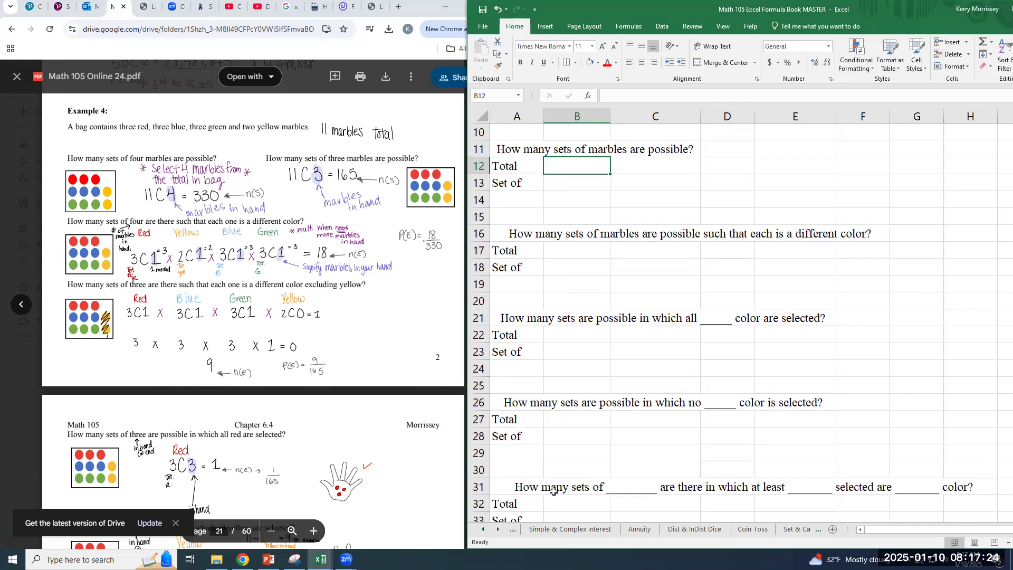
pyautogui.click(526, 152)
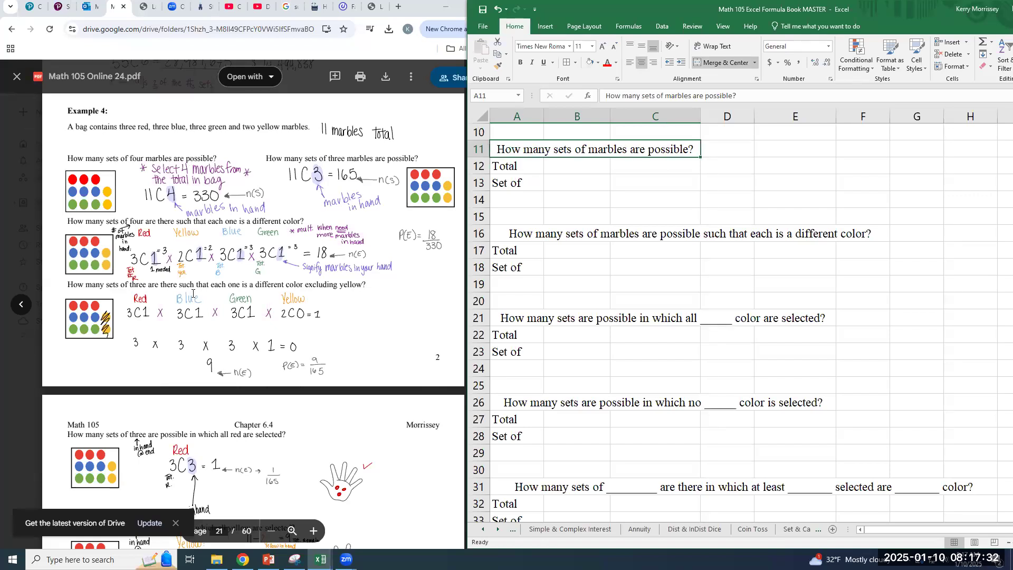
pyautogui.scroll(-3, 220, 353)
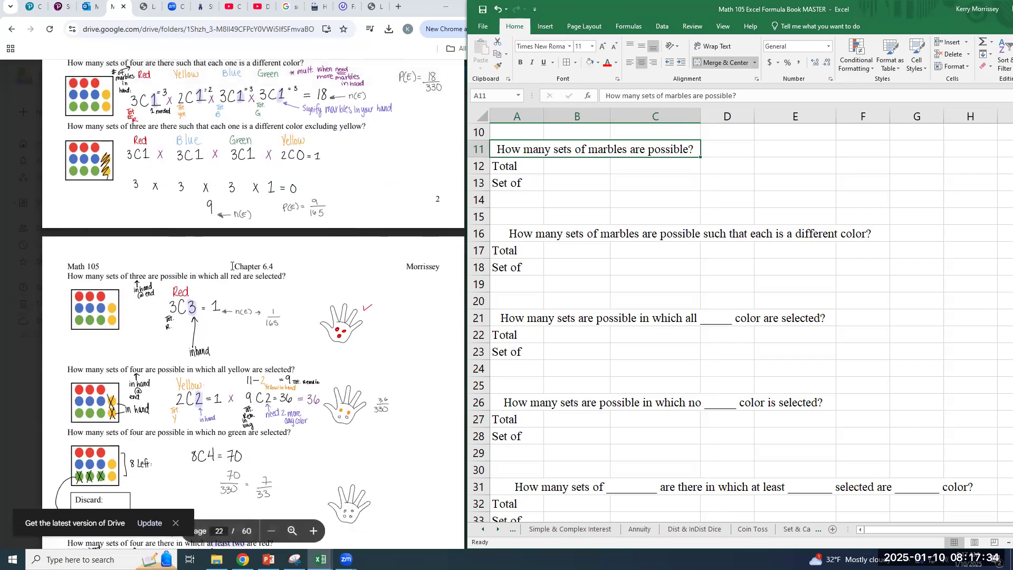
pyautogui.scroll(-1, 232, 266)
pyautogui.scroll(1, 230, 266)
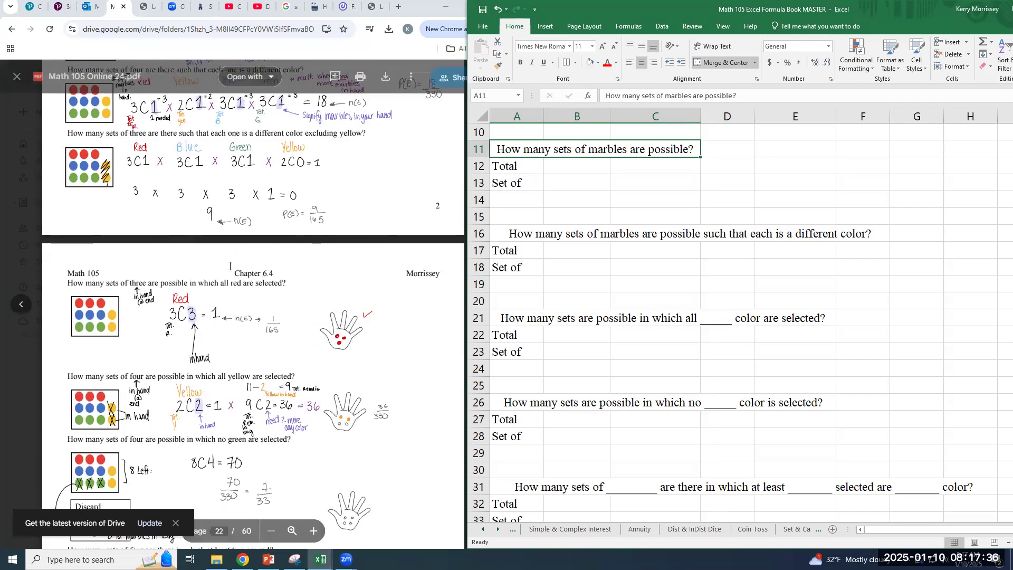
pyautogui.scroll(2, 230, 266)
pyautogui.scroll(1, 230, 266)
pyautogui.scroll(-1, 230, 266)
pyautogui.scroll(1, 230, 266)
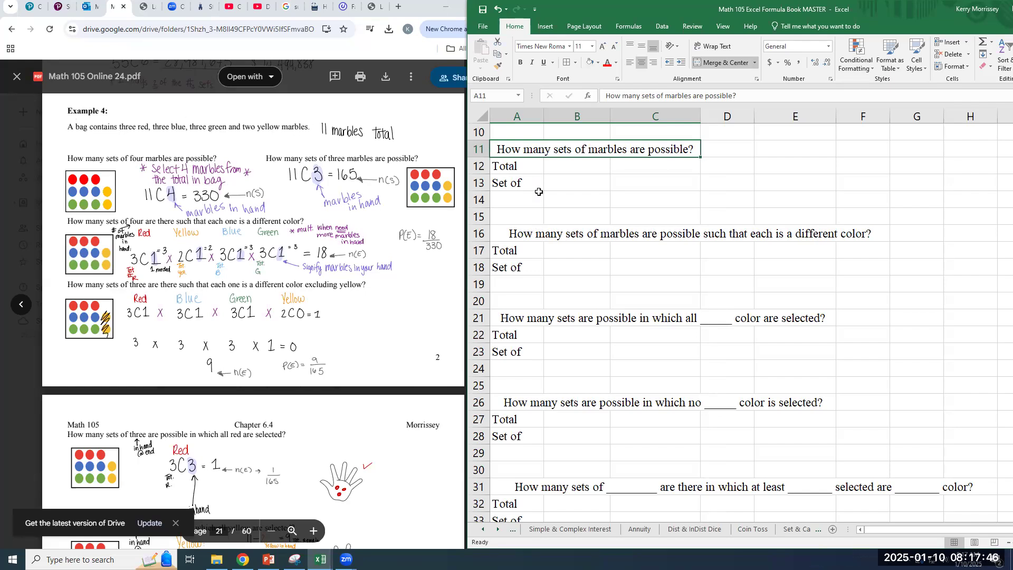
# Enter the total number of marbles in B12 as the sum =3+3+3+2
pyautogui.click(551, 170)
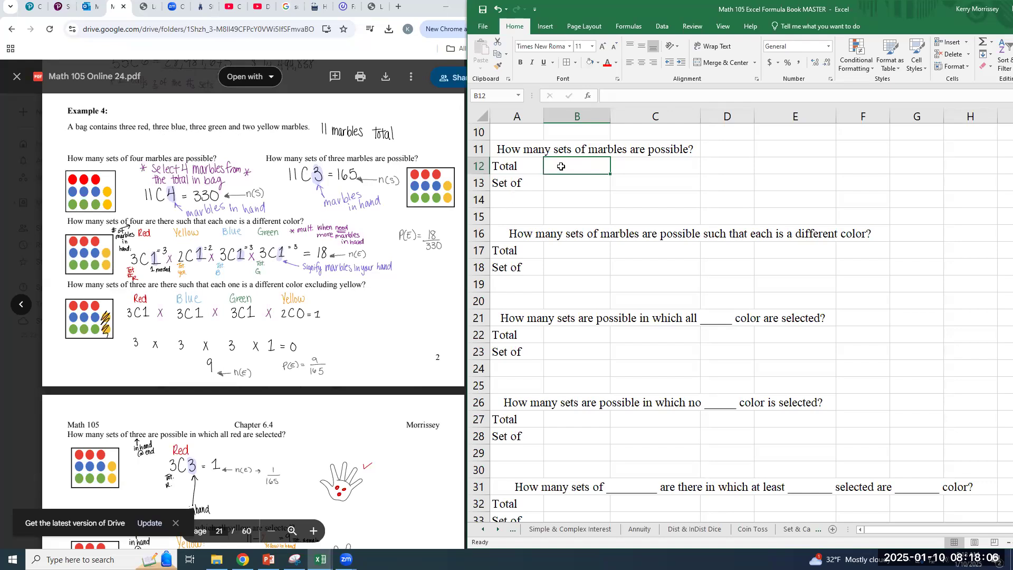
pyautogui.write('=3+')
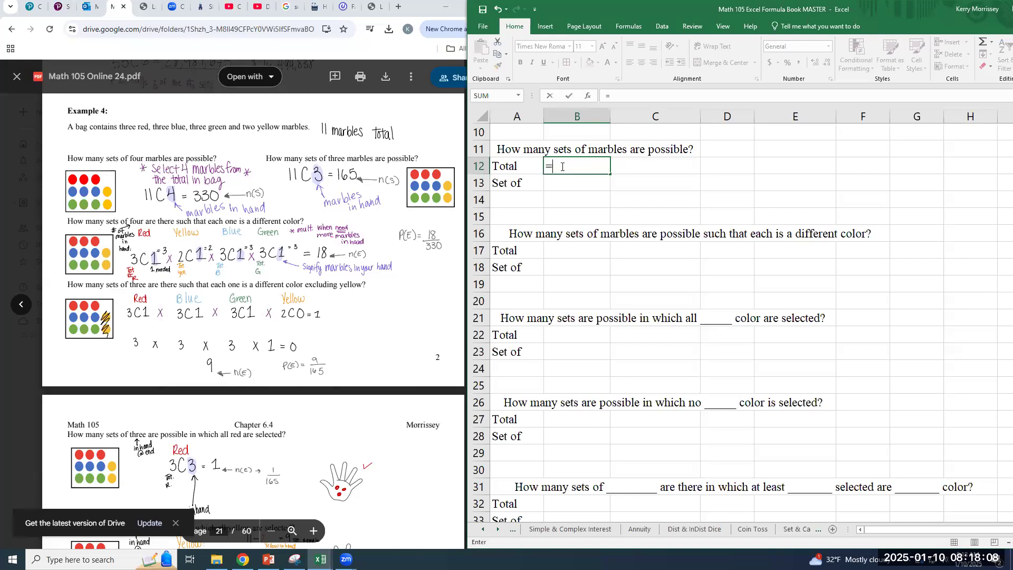
pyautogui.write('3+3')
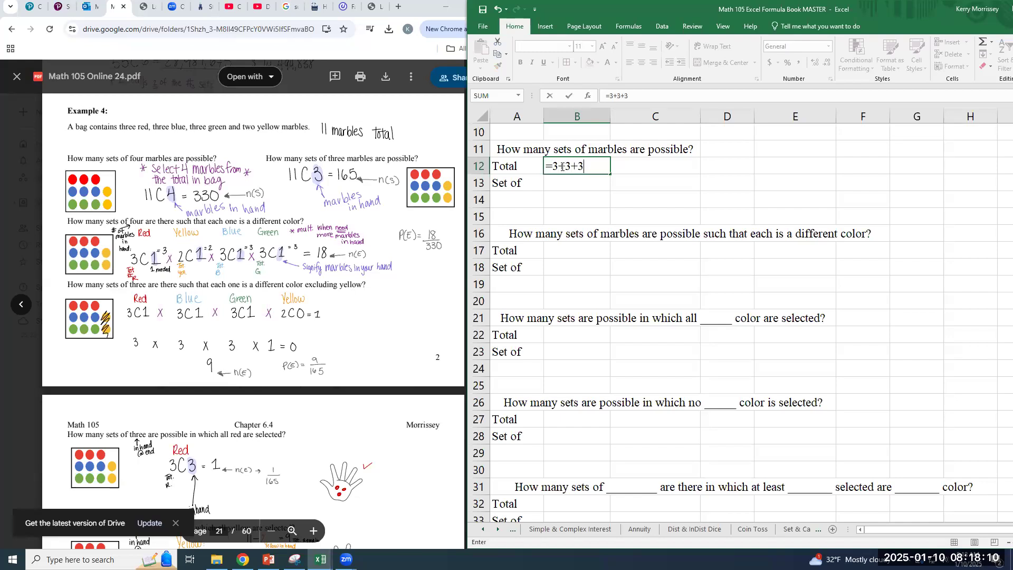
pyautogui.write('+2')
pyautogui.hotkey('ctrl', 'Return')
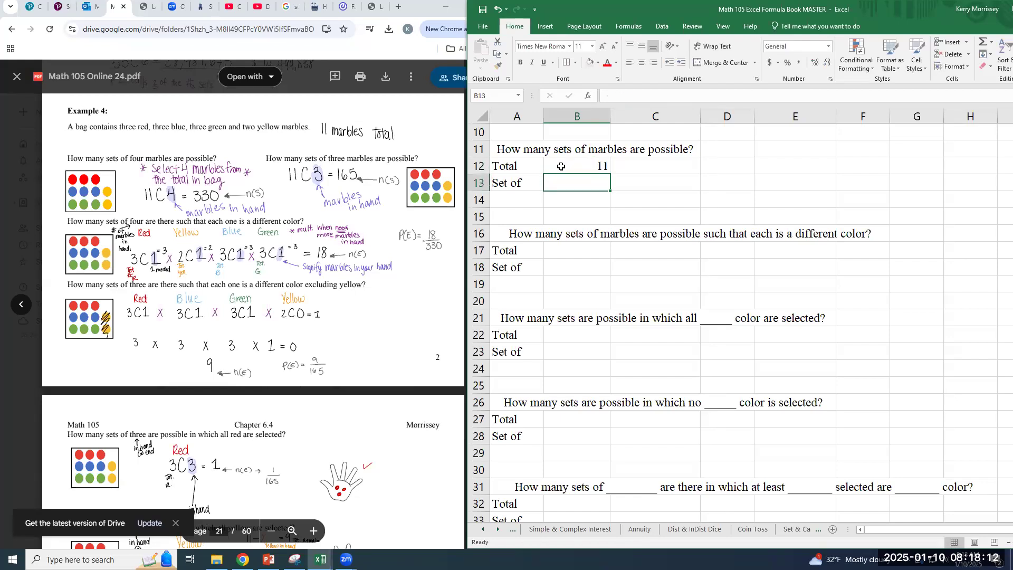
# Enter 4 as the set size in B13 for the first marble question
pyautogui.click(563, 187)
pyautogui.write('4')
pyautogui.press('Return')
pyautogui.press('Up')
pyautogui.press('Right')
pyautogui.press('Right')
pyautogui.press('Left')
pyautogui.press('Down')
pyautogui.press('Left')
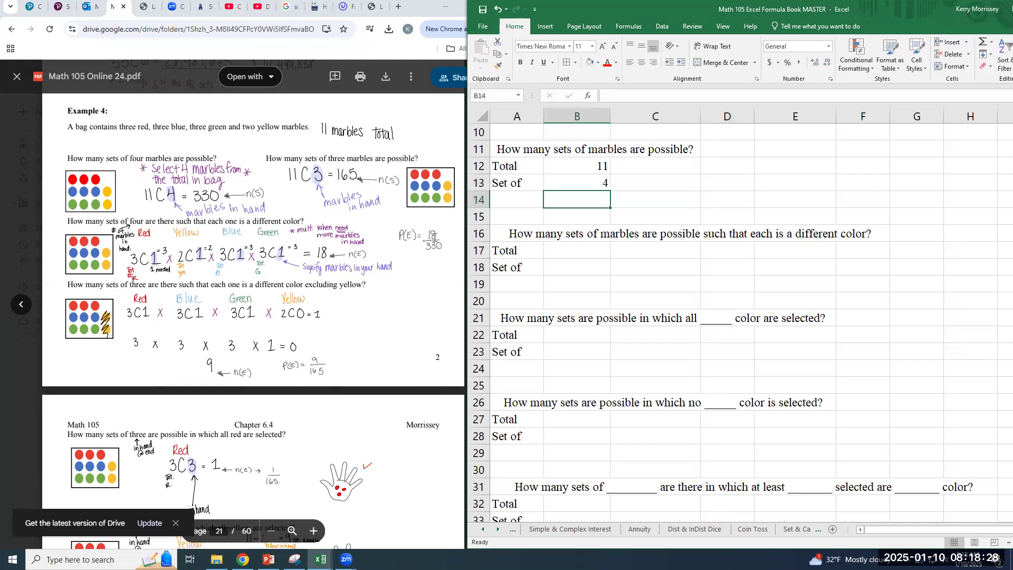
# Calculate the number of possible sets in B14 with =COMBIN(B12,B13)
pyautogui.write('=')
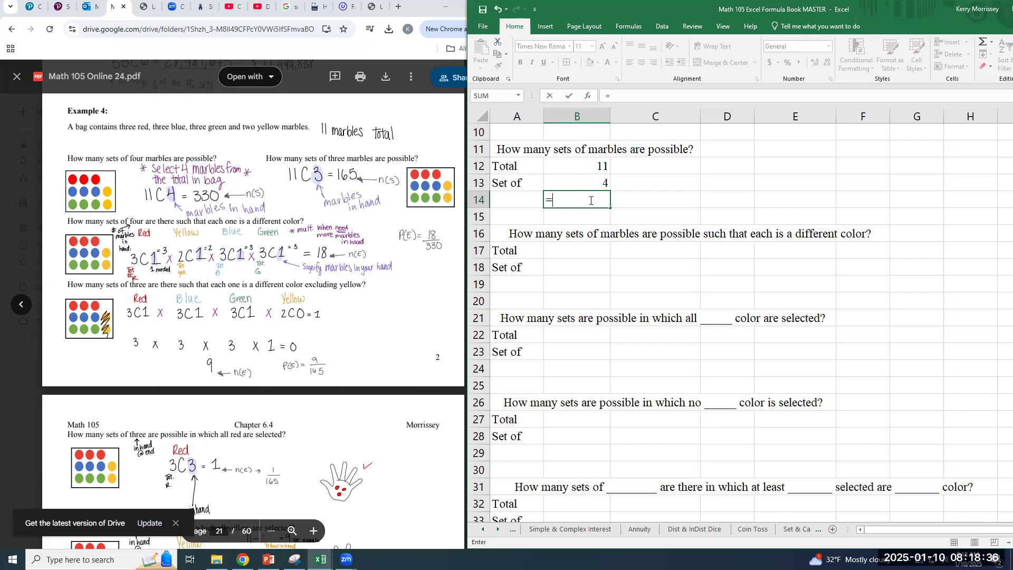
pyautogui.scroll(3, 607, 190)
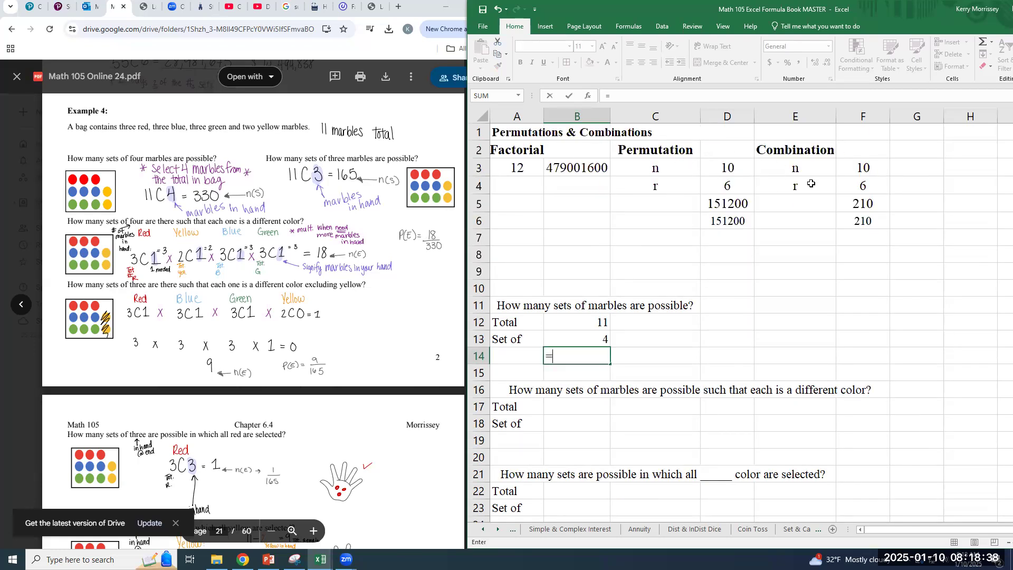
pyautogui.scroll(-2, 808, 230)
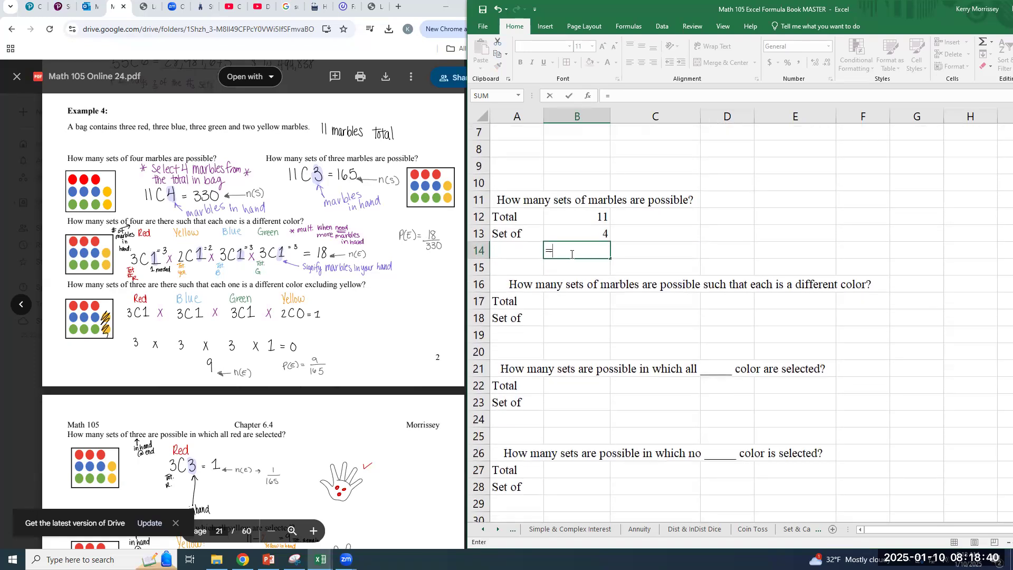
pyautogui.write('combin(')
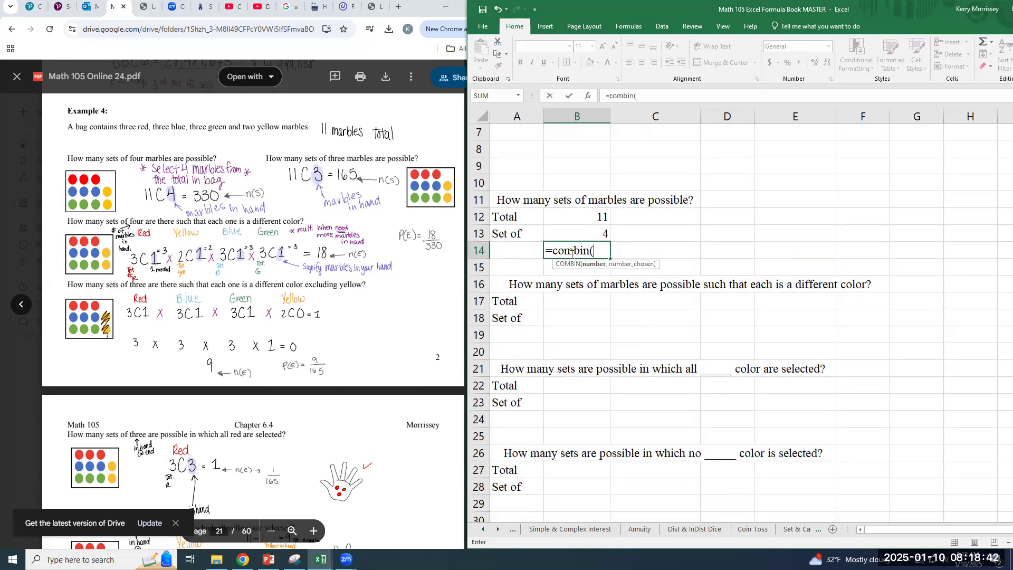
pyautogui.click(603, 214)
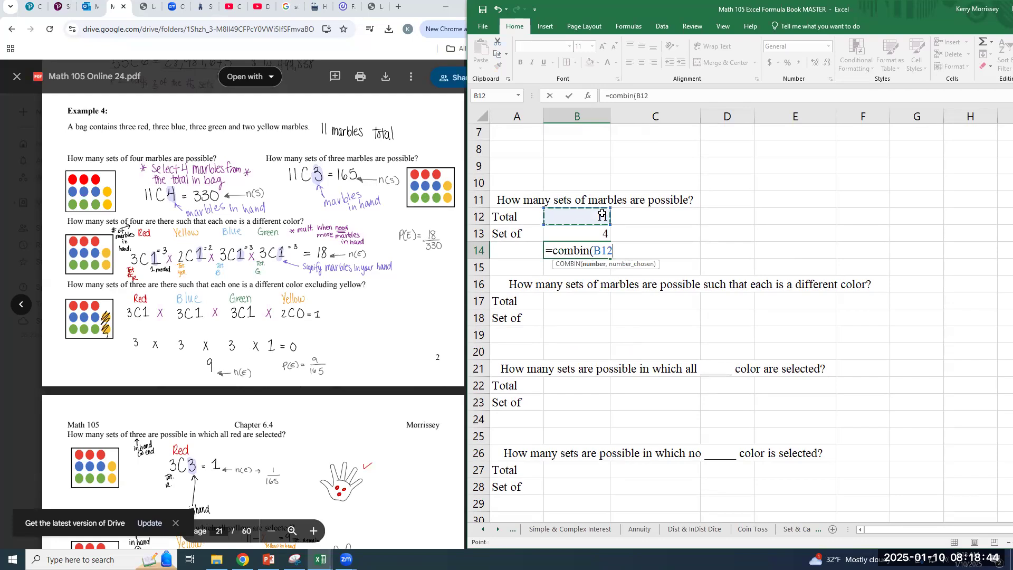
pyautogui.write(',')
pyautogui.click(603, 236)
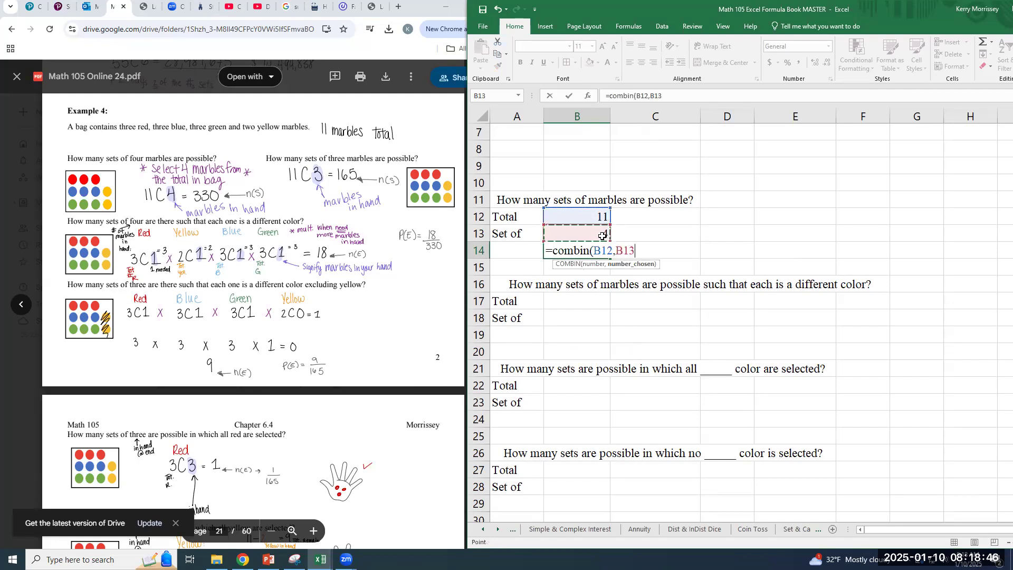
pyautogui.write(')')
pyautogui.press('Return')
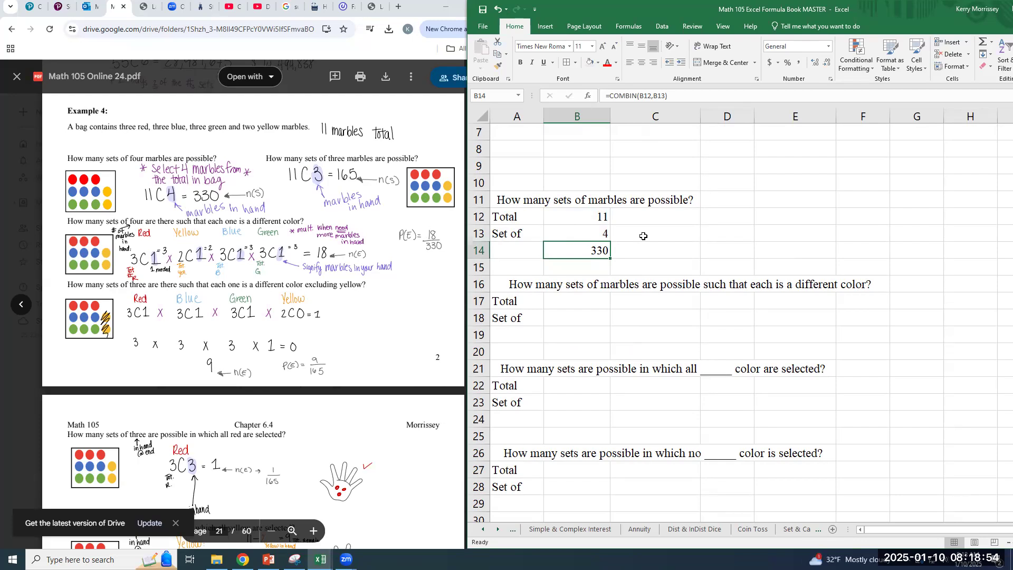
# Label the set size of the first question with "In Hand" in C13
pyautogui.click(659, 238)
pyautogui.write('Hand')
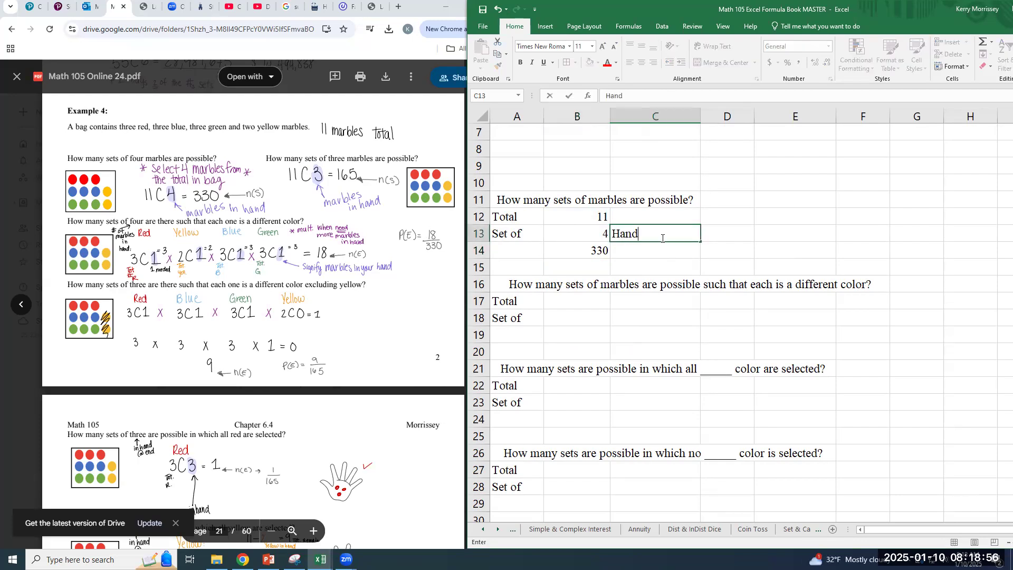
pyautogui.press('BackSpace')
pyautogui.press('BackSpace')
pyautogui.press('BackSpace')
pyautogui.write('In Hand')
pyautogui.press('Return')
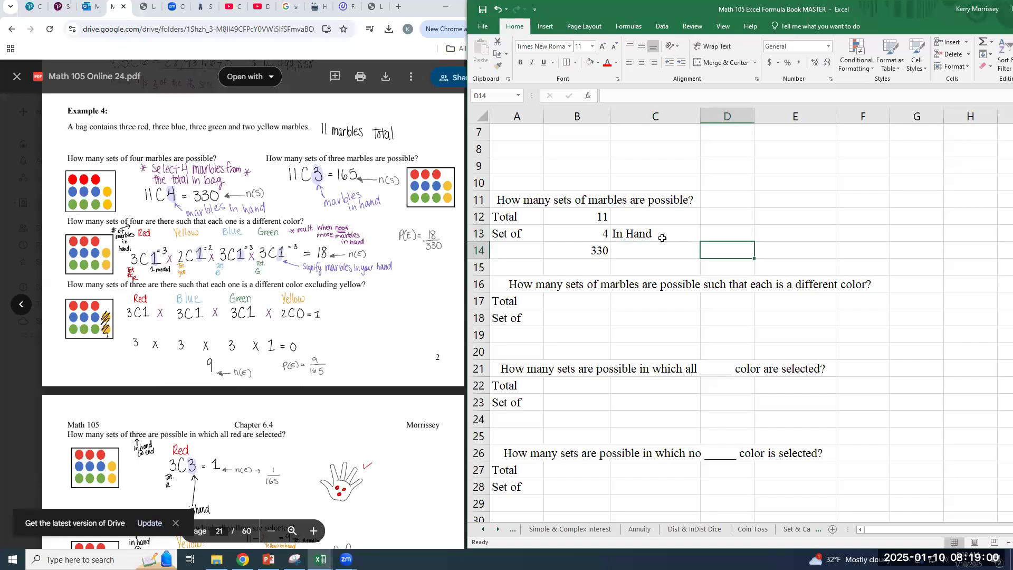
# Change the set size in B13 to 3 to calculate the sets of three marbles
pyautogui.click(662, 239)
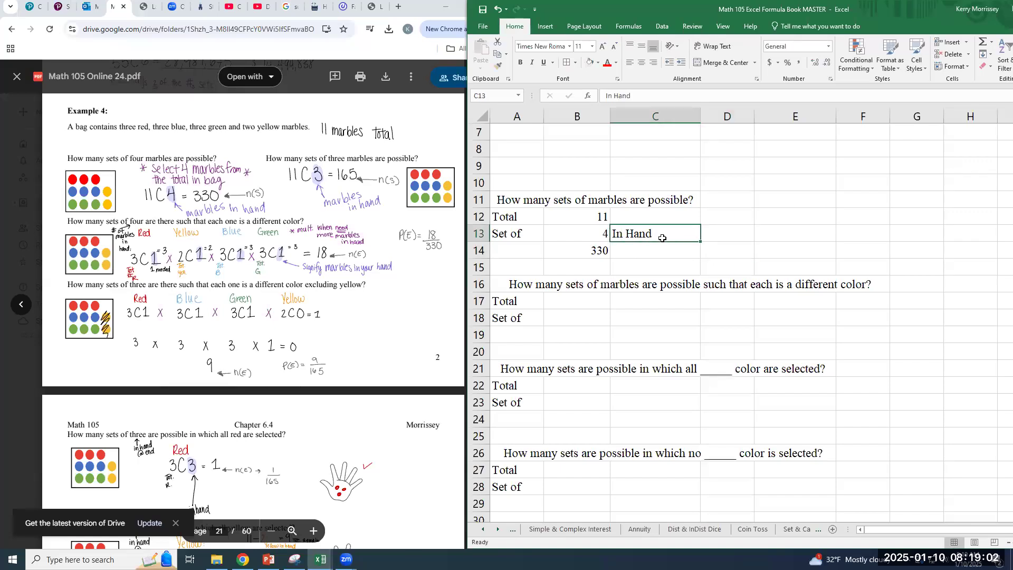
pyautogui.click(583, 236)
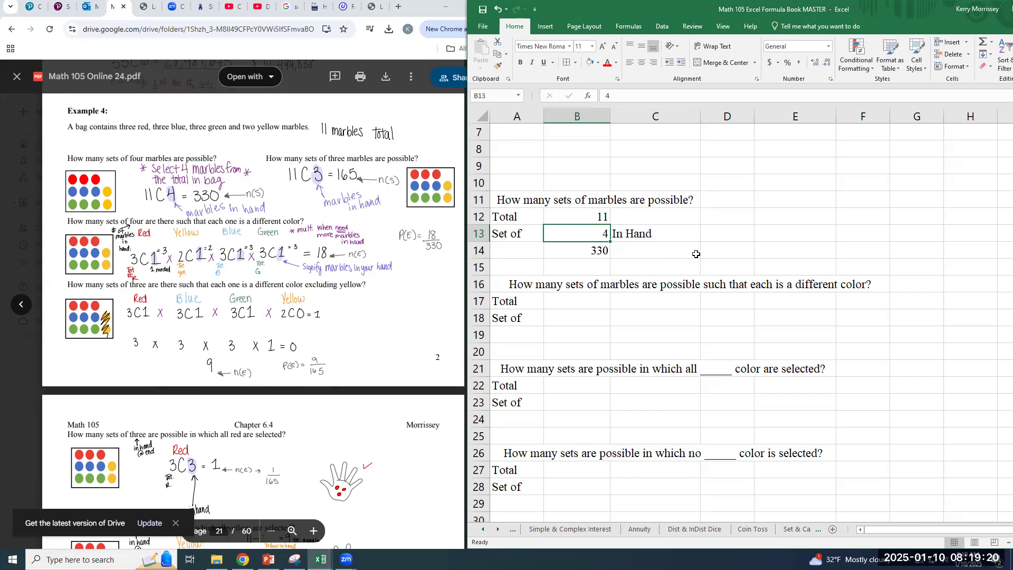
pyautogui.write('3')
pyautogui.press('Return')
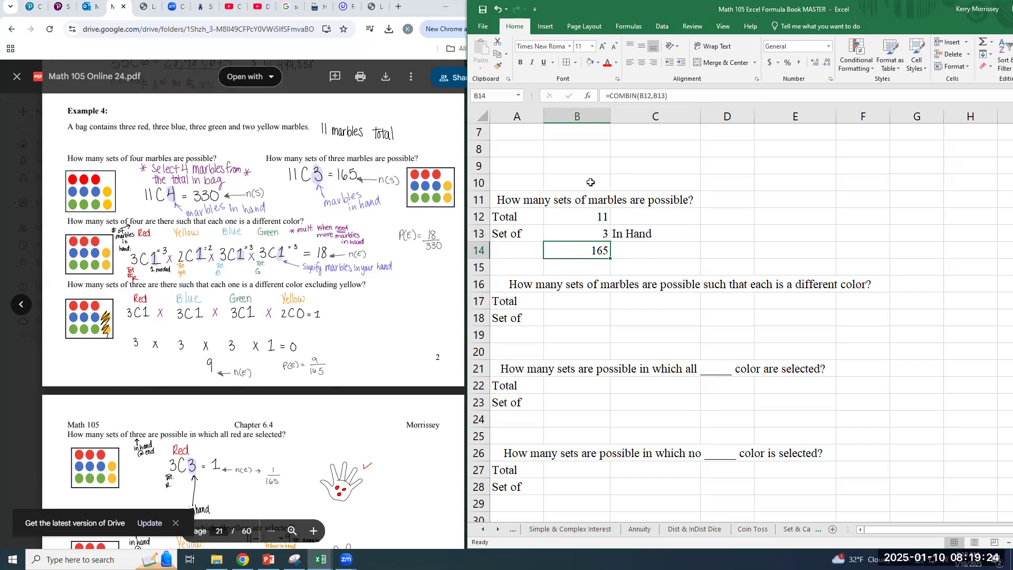
# Enter 11 as the total in B17 for the question where each marble is a different color
pyautogui.click(576, 304)
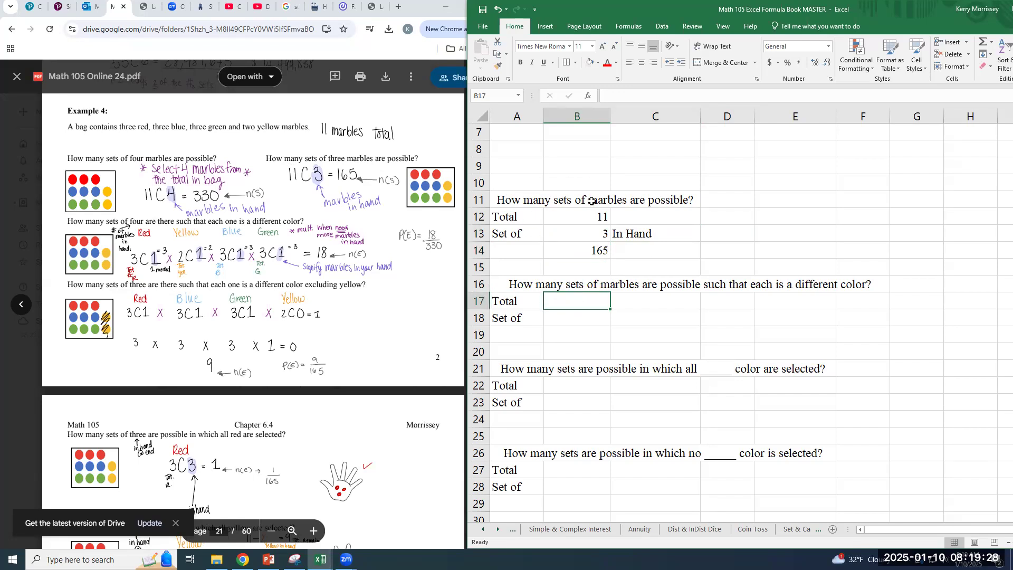
pyautogui.click(586, 218)
pyautogui.click(585, 303)
pyautogui.write('11')
pyautogui.press('Return')
pyautogui.press('Up')
pyautogui.press('Up')
pyautogui.press('Up')
pyautogui.press('Up')
pyautogui.press('Up')
pyautogui.press('Up')
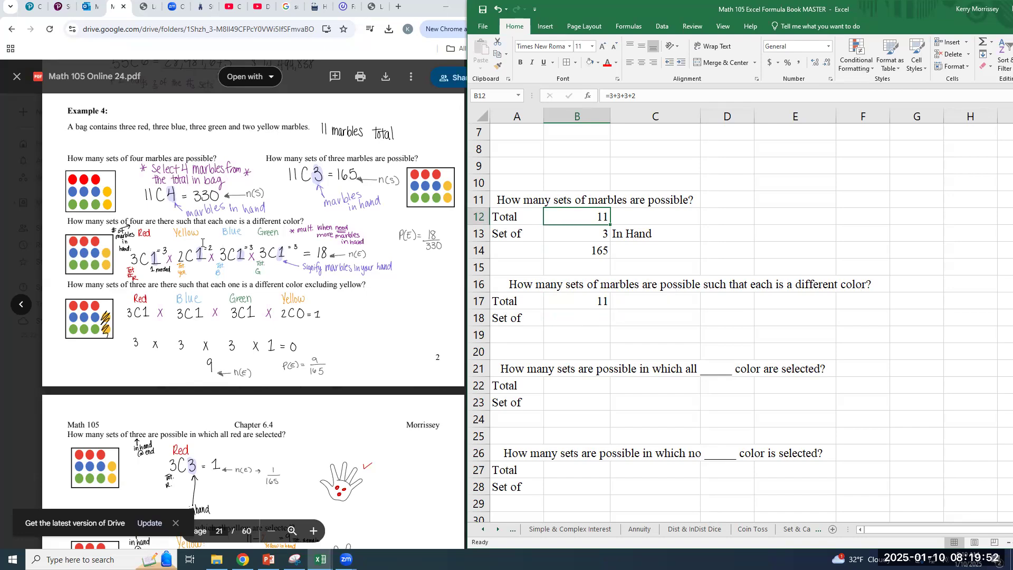
# Enter 4 as the set size in B18 for the different-color question
pyautogui.click(575, 388)
pyautogui.click(575, 320)
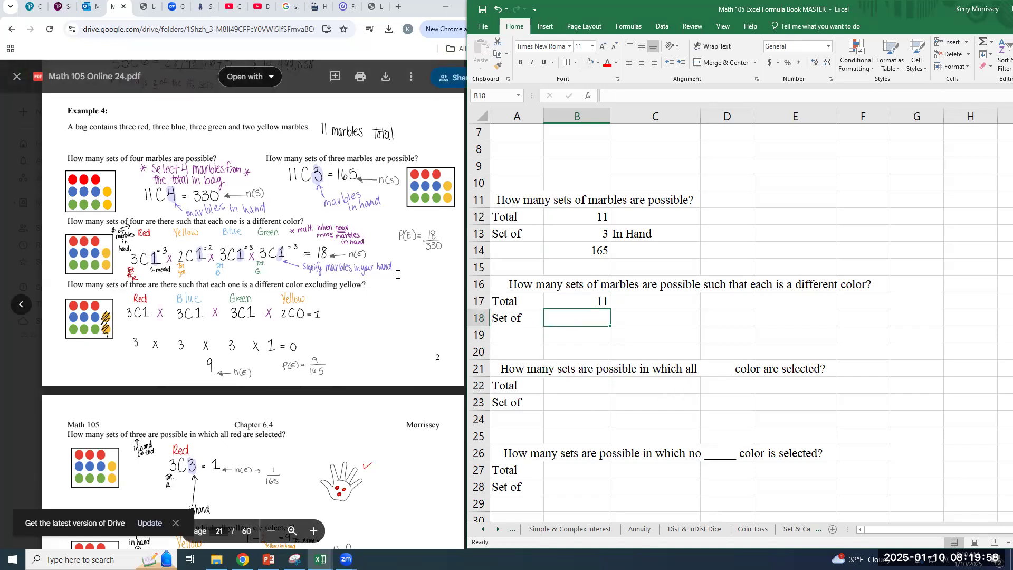
pyautogui.write('4')
pyautogui.press('Return')
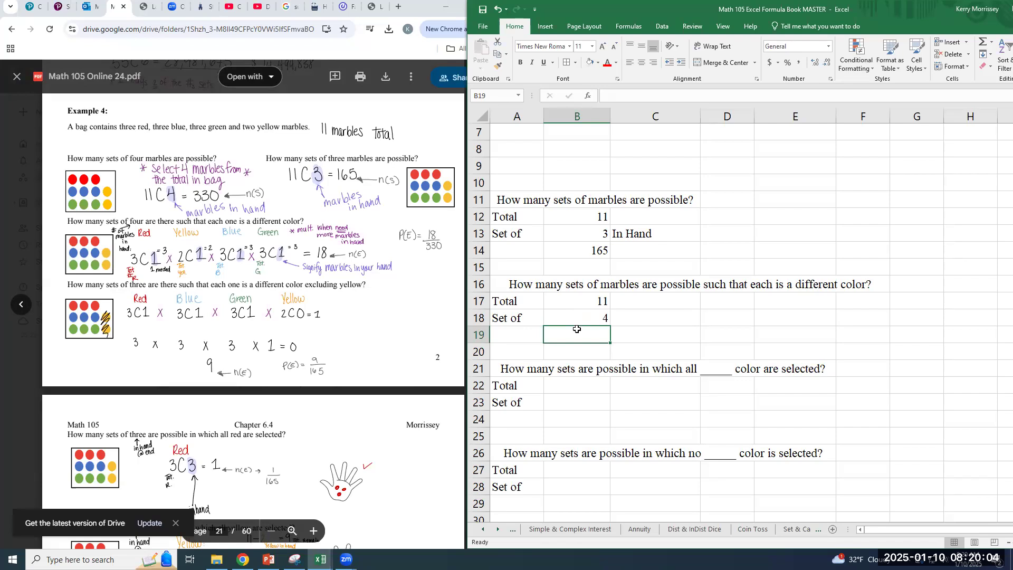
pyautogui.click(642, 320)
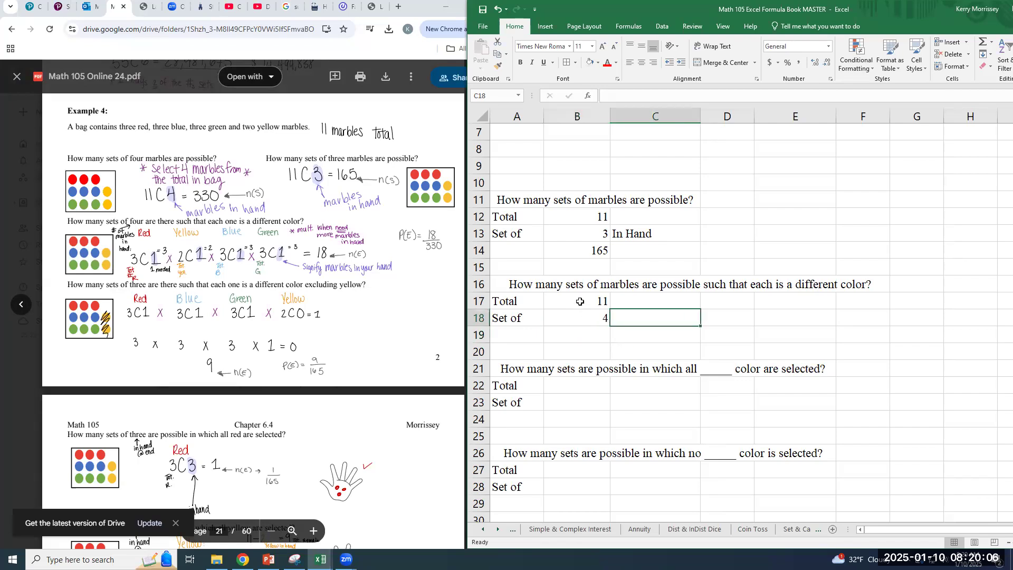
pyautogui.click(576, 317)
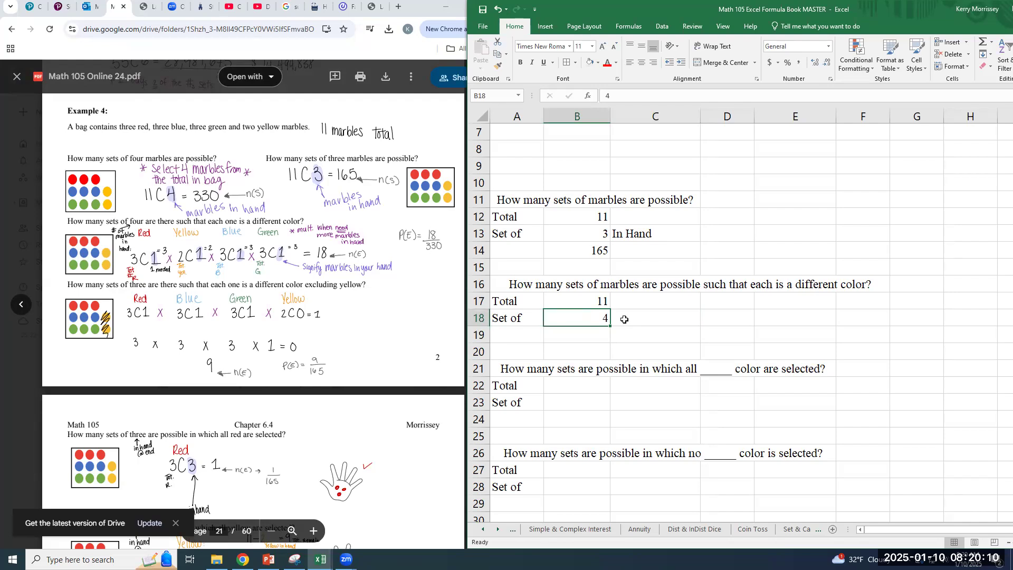
# Add the color labels Red, Blue, Green and Yellow across cells B19 to E19
pyautogui.click(602, 334)
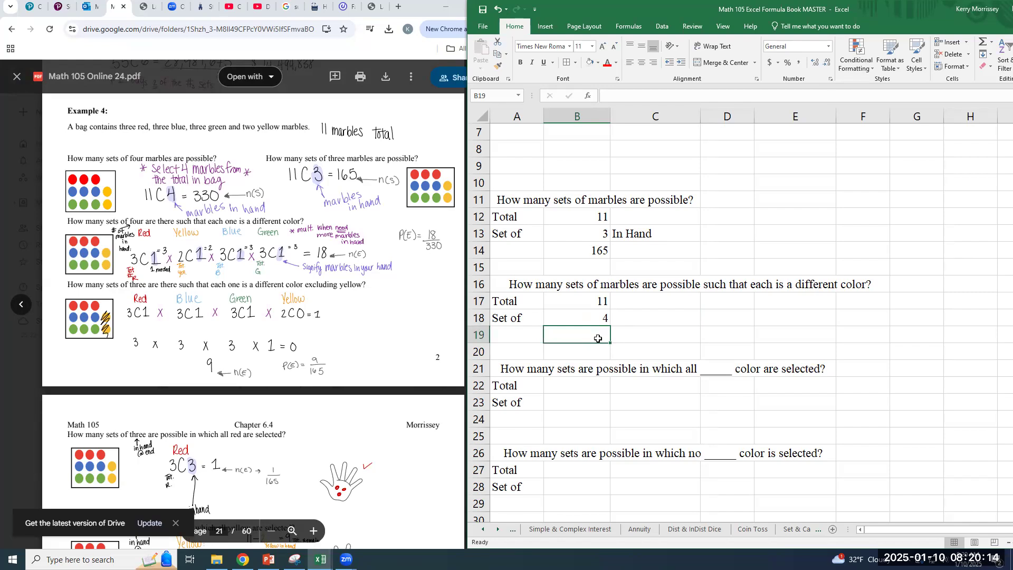
pyautogui.write('Red')
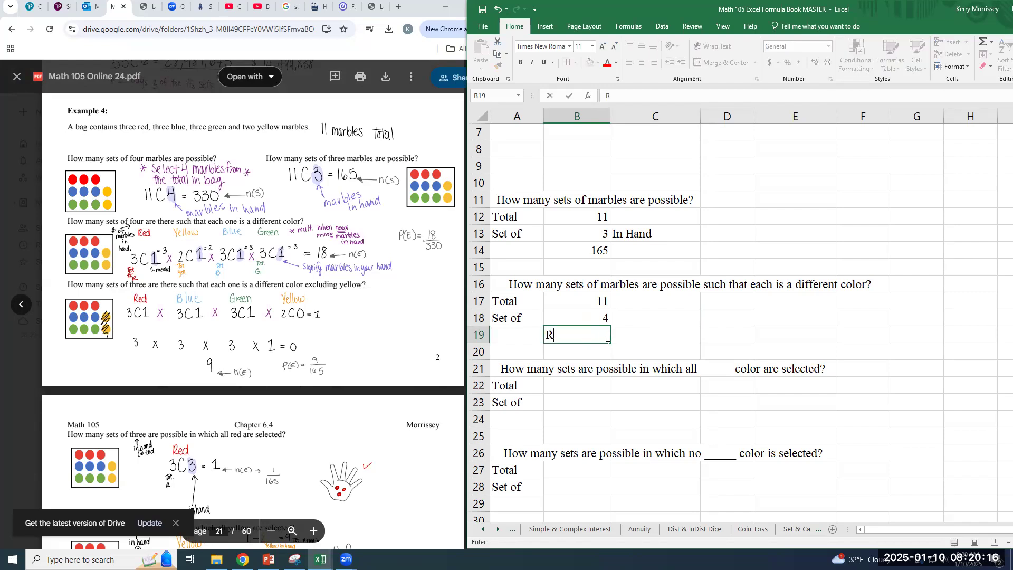
pyautogui.press('Tab')
pyautogui.write('N')
pyautogui.press('BackSpace')
pyautogui.write('Blue')
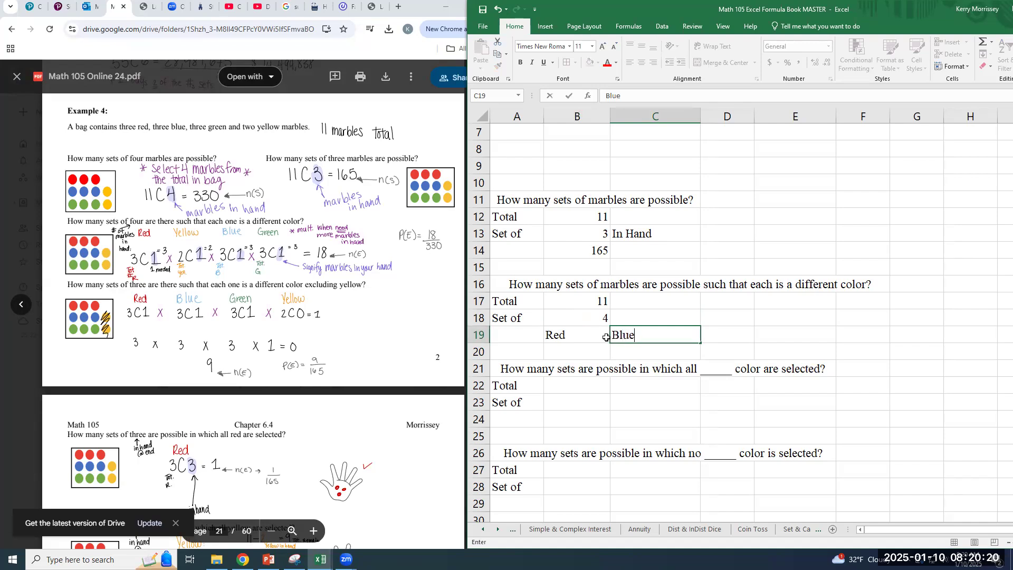
pyautogui.press('Tab')
pyautogui.write('Green')
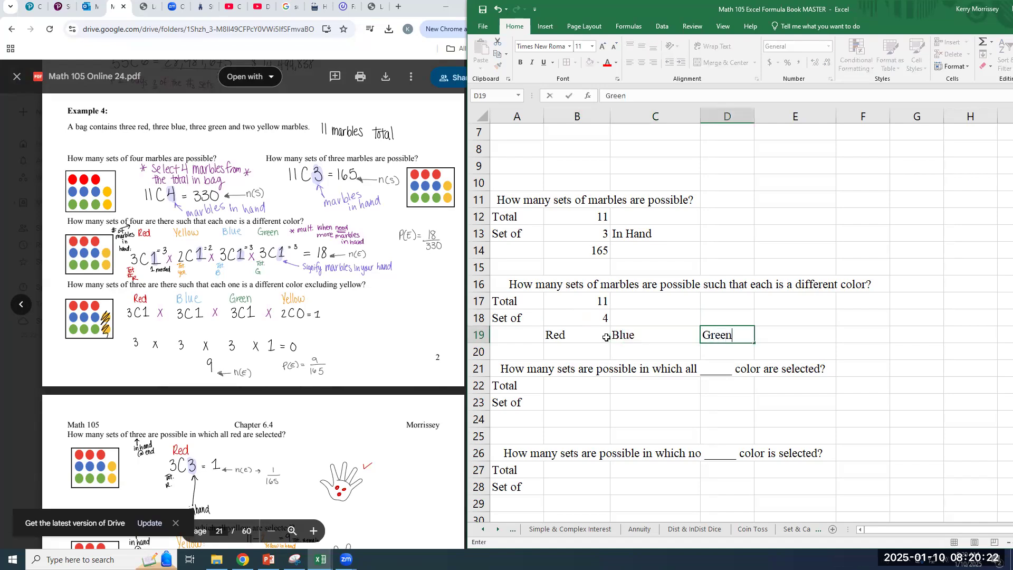
pyautogui.press('Tab')
pyautogui.write('Yellow')
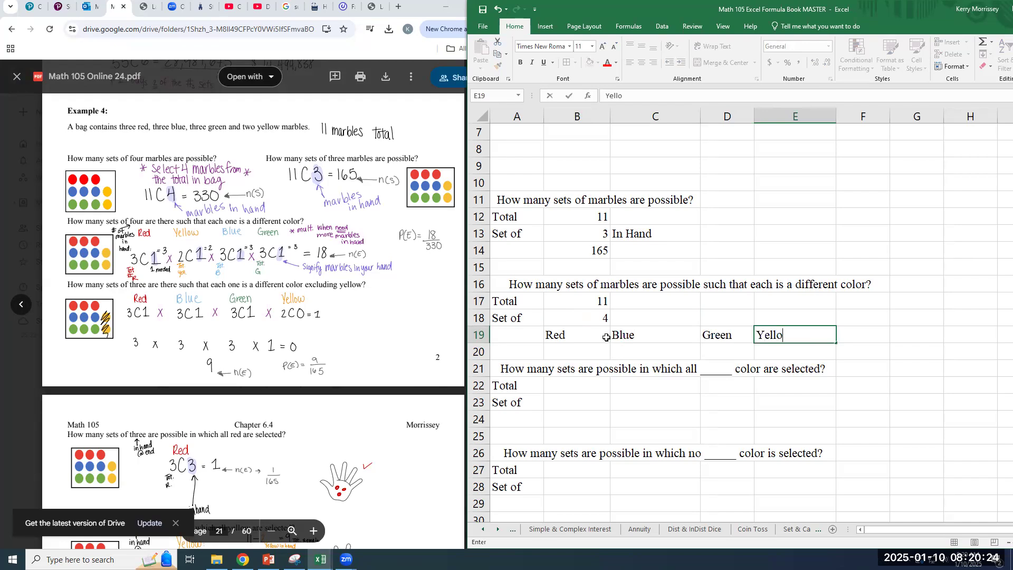
pyautogui.press('Return')
pyautogui.press('Left')
pyautogui.press('Left')
pyautogui.press('Left')
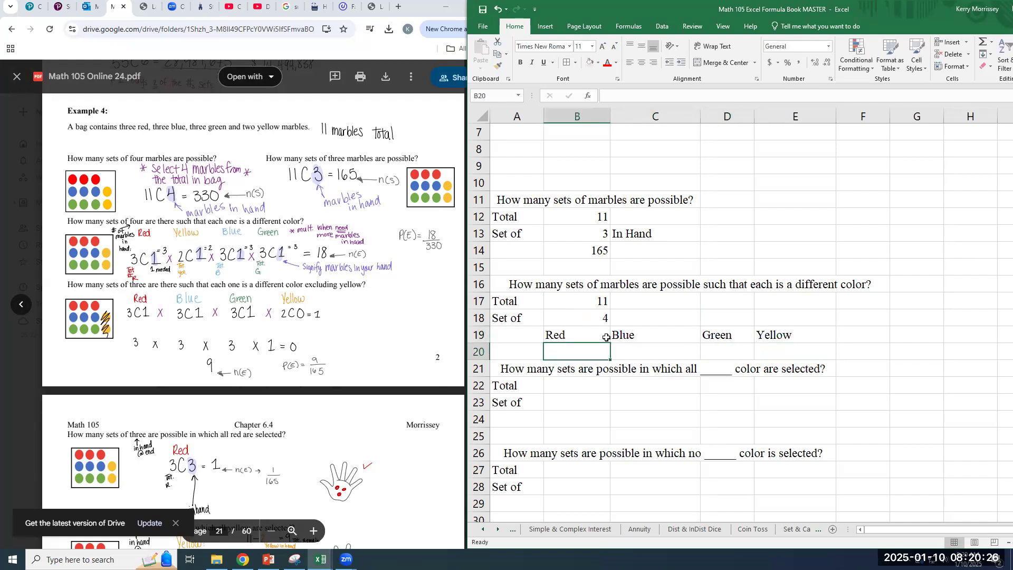
pyautogui.write('=combin')
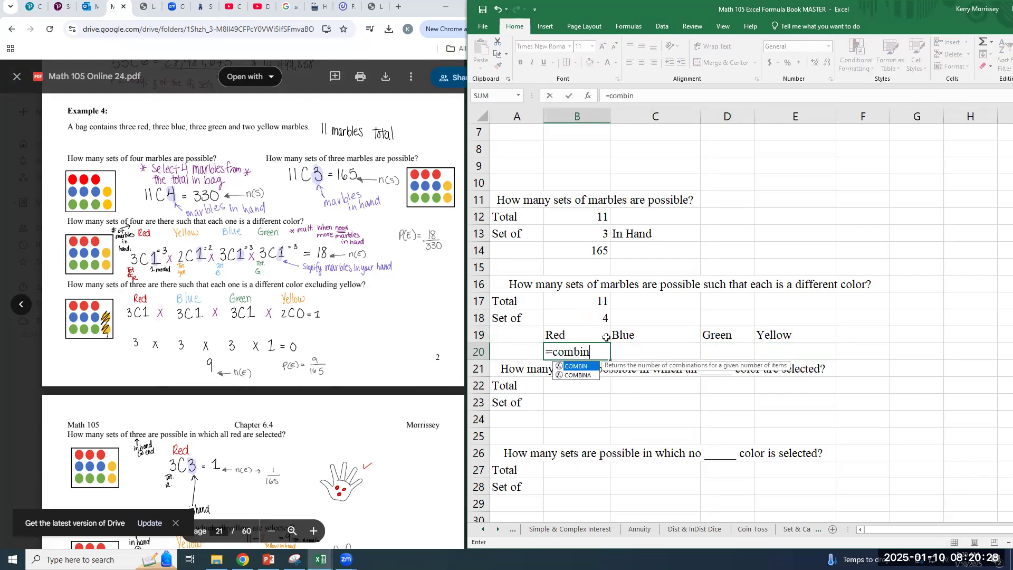
pyautogui.write('(')
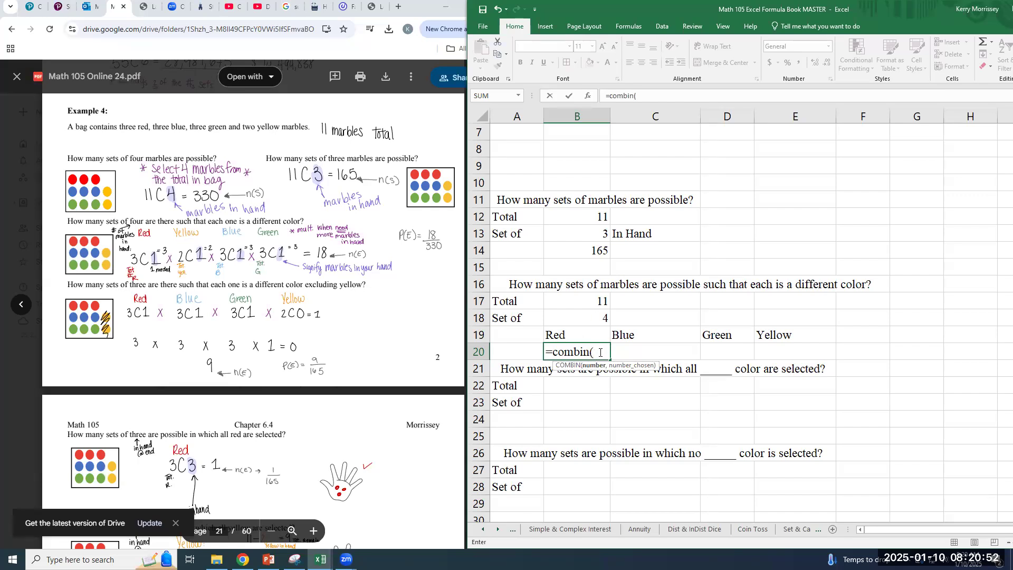
pyautogui.press('Escape')
# Insert a blank row at row 20 under the color labels and label cell A20 Total
pyautogui.click(514, 352)
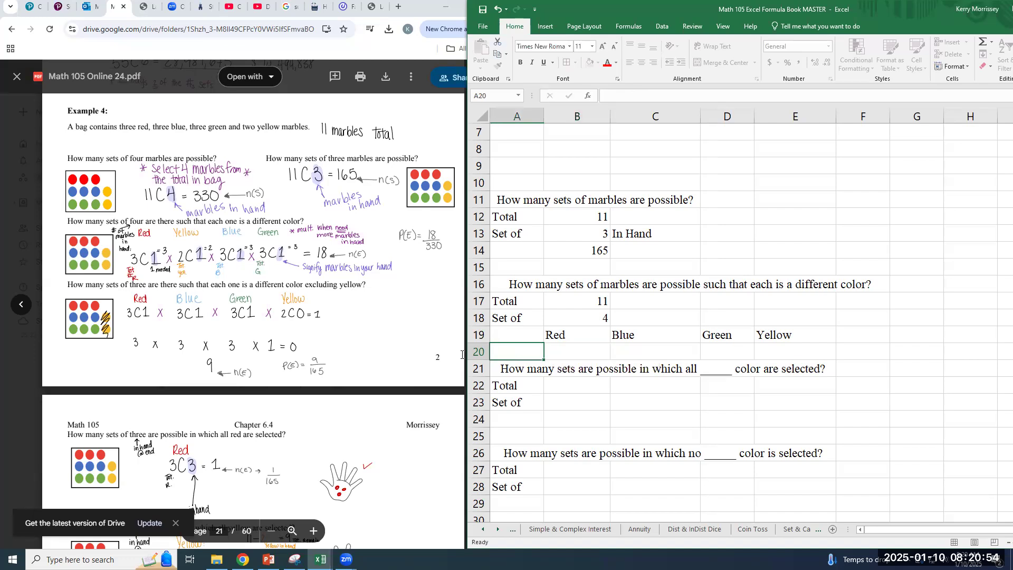
pyautogui.rightClick(481, 352)
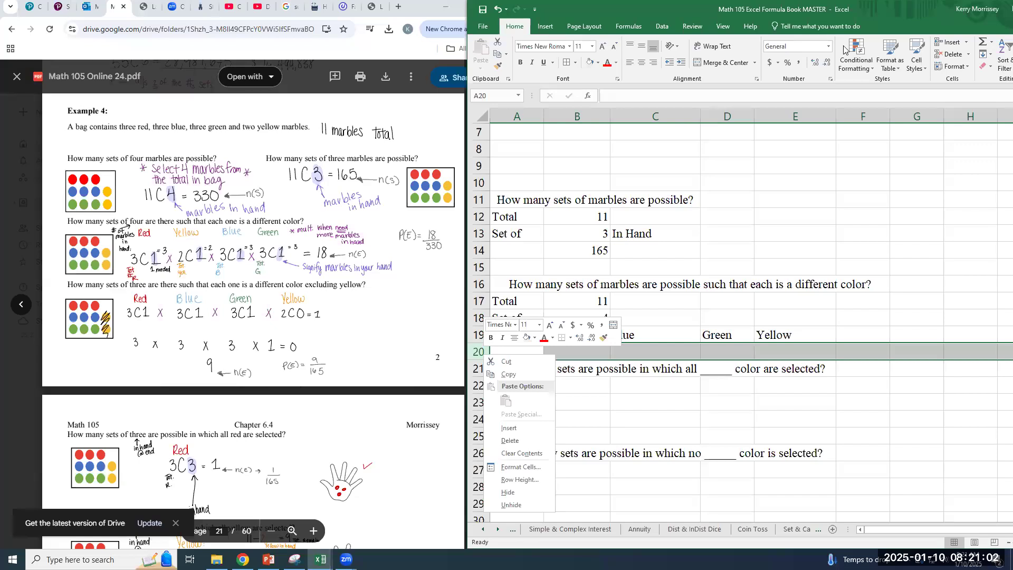
pyautogui.click(968, 44)
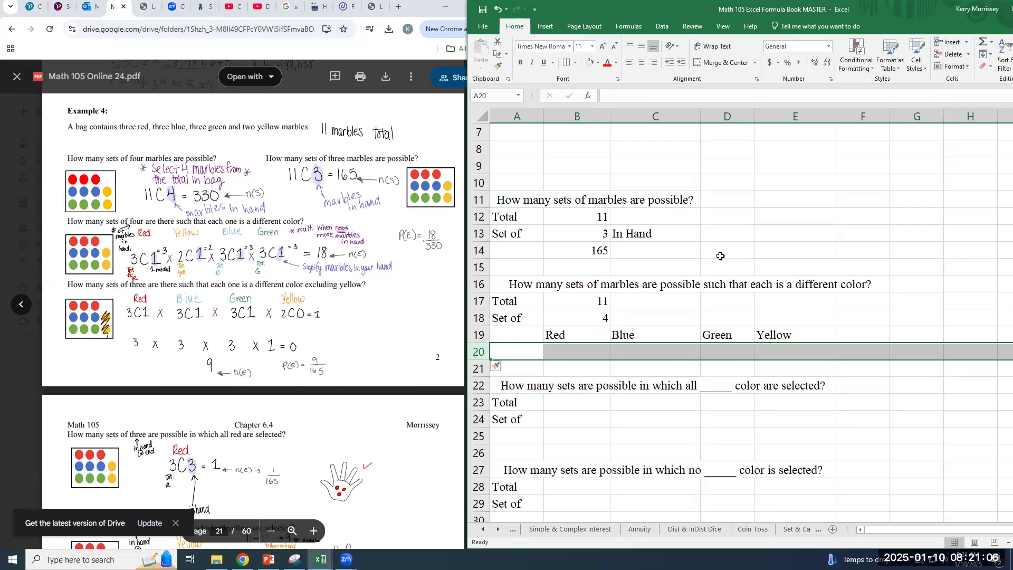
pyautogui.write('Total')
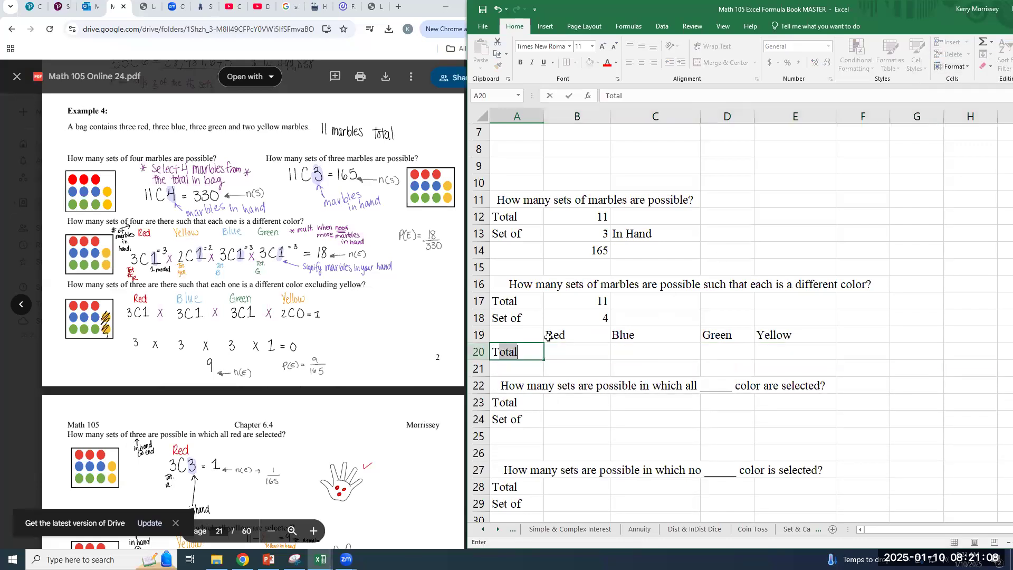
pyautogui.press('Tab')
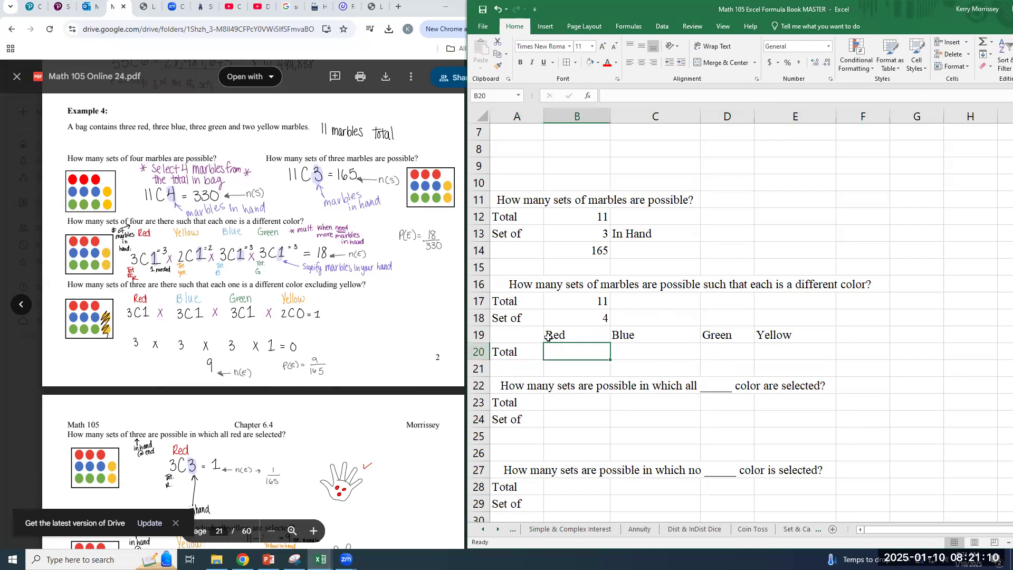
# Enter the color totals 3, 3, 3 and 1 for Red, Blue, Green and Yellow across B20 to E20
pyautogui.write('3')
pyautogui.press('Tab')
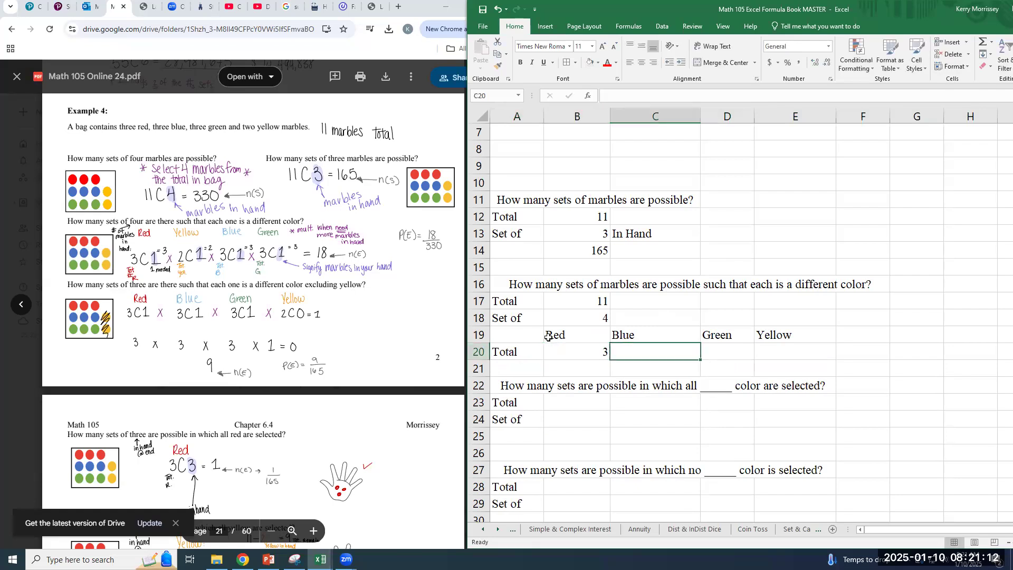
pyautogui.write('3')
pyautogui.press('Tab')
pyautogui.write('3')
pyautogui.press('Tab')
pyautogui.write('1')
pyautogui.press('Return')
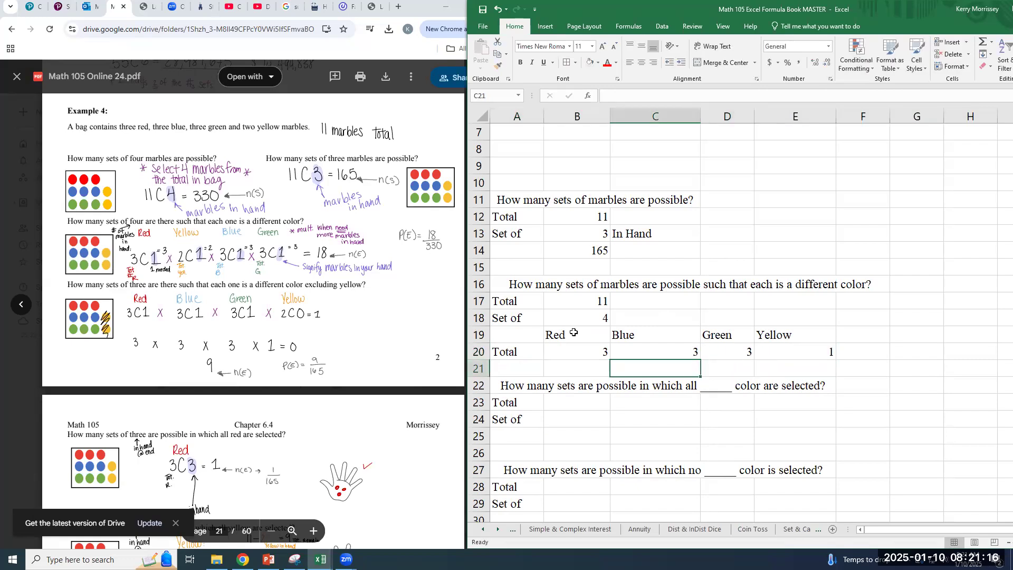
# Calculate the Red combinations in B21 with =COMBIN(B20,1)
pyautogui.write('=co')
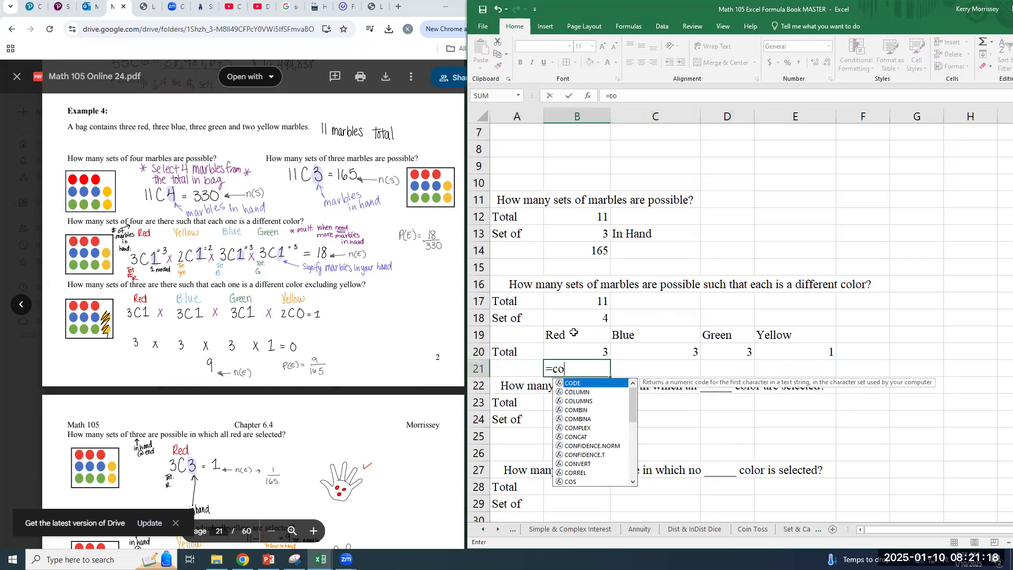
pyautogui.write('mbin(')
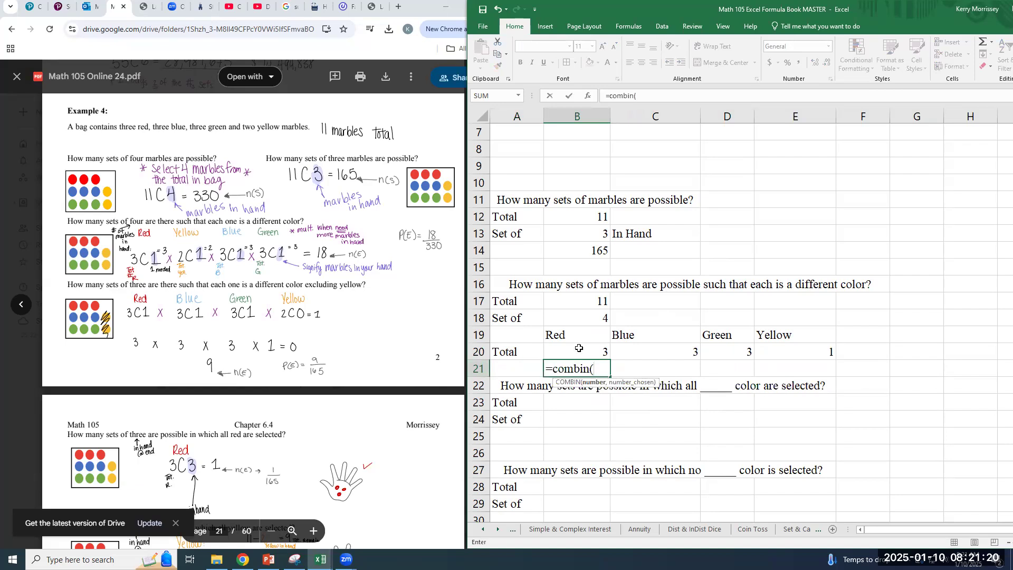
pyautogui.click(580, 350)
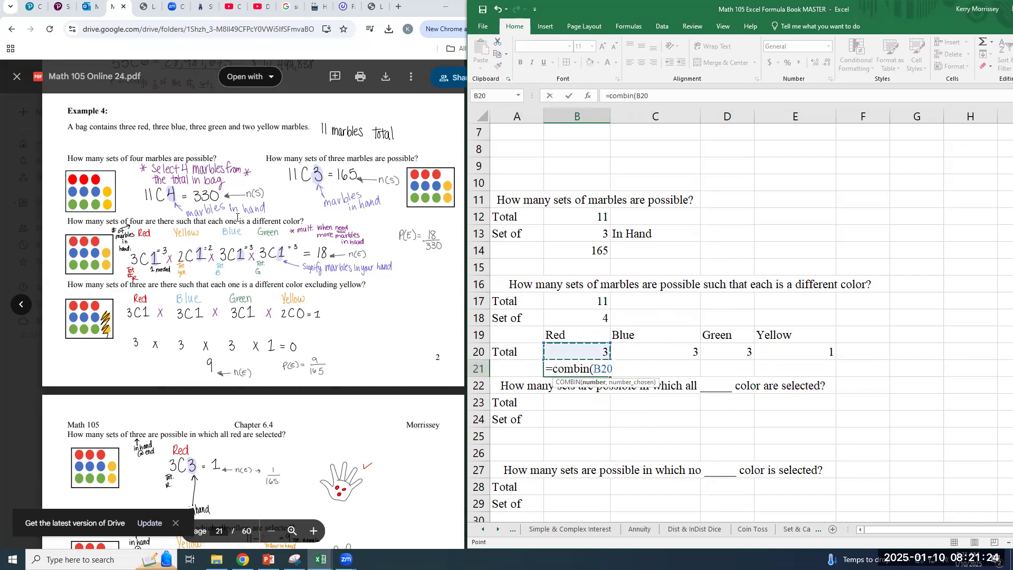
pyautogui.write(',1)')
pyautogui.press('Return')
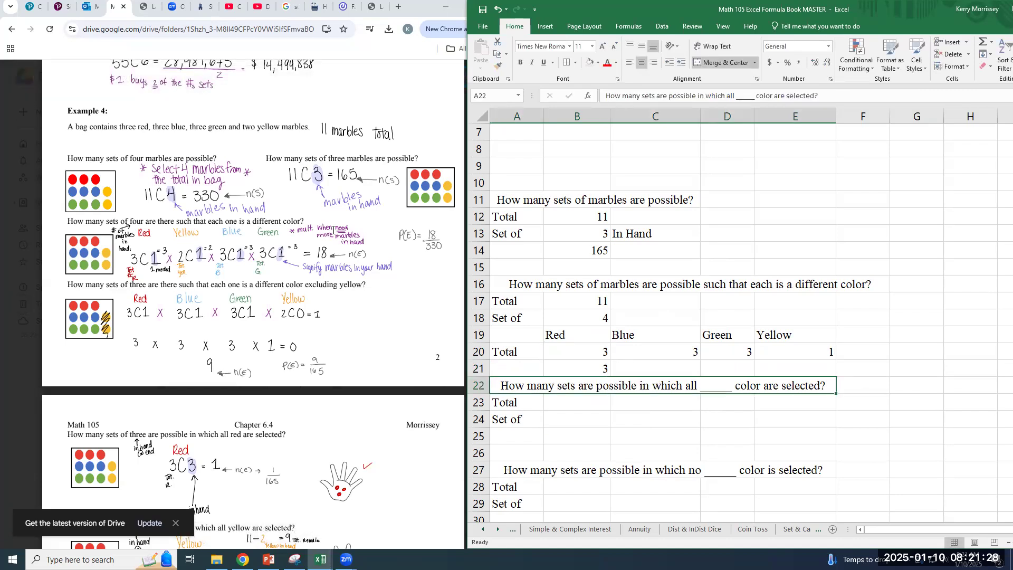
# Calculate the Blue combinations in C21 with =COMBIN(C20,1) and fill the formula across to E21 for Green and Yellow
pyautogui.press('Up')
pyautogui.press('Right')
pyautogui.write('=combin')
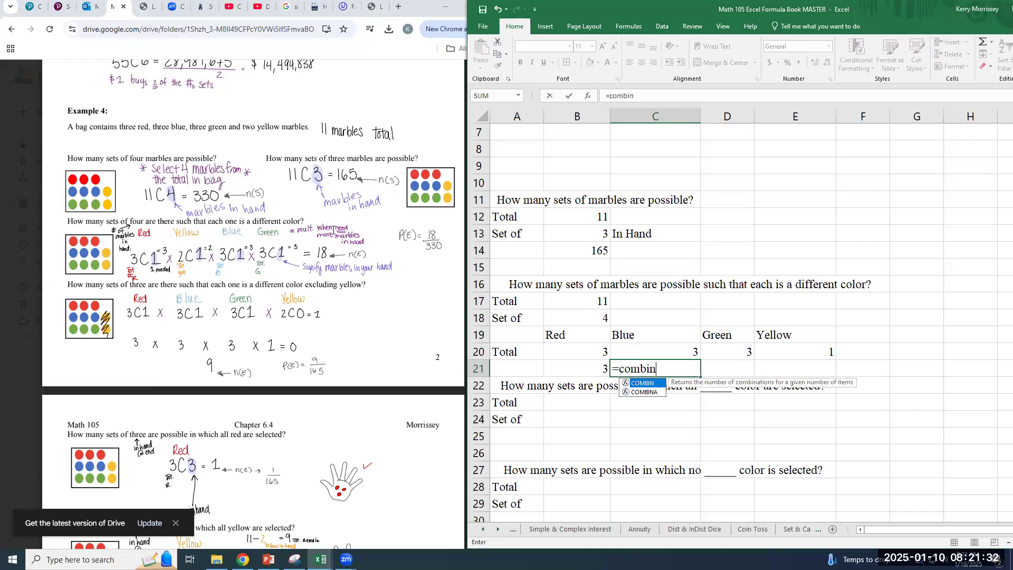
pyautogui.press('BackSpace')
pyautogui.press('BackSpace')
pyautogui.write('bin(')
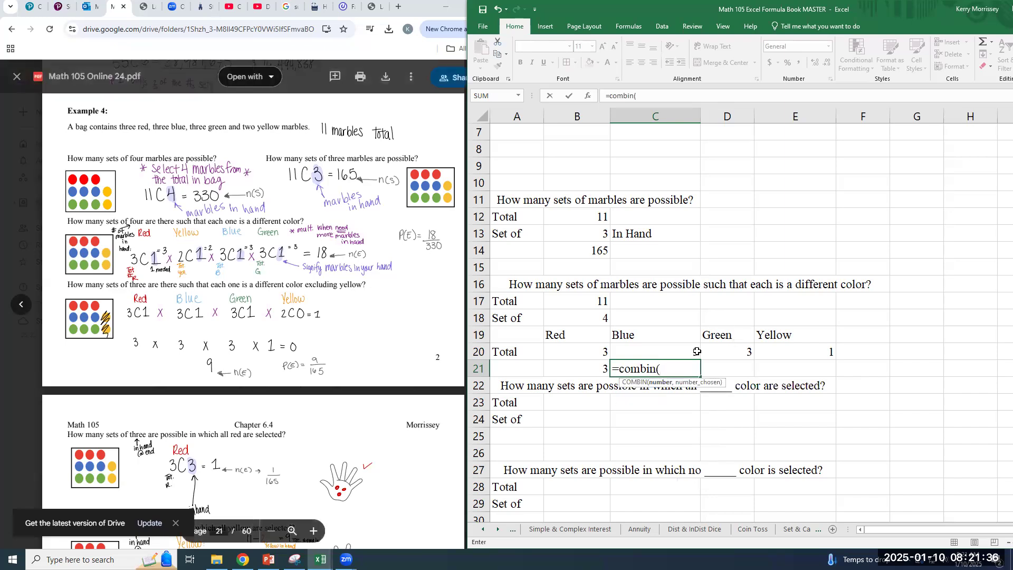
pyautogui.click(661, 351)
pyautogui.write(',')
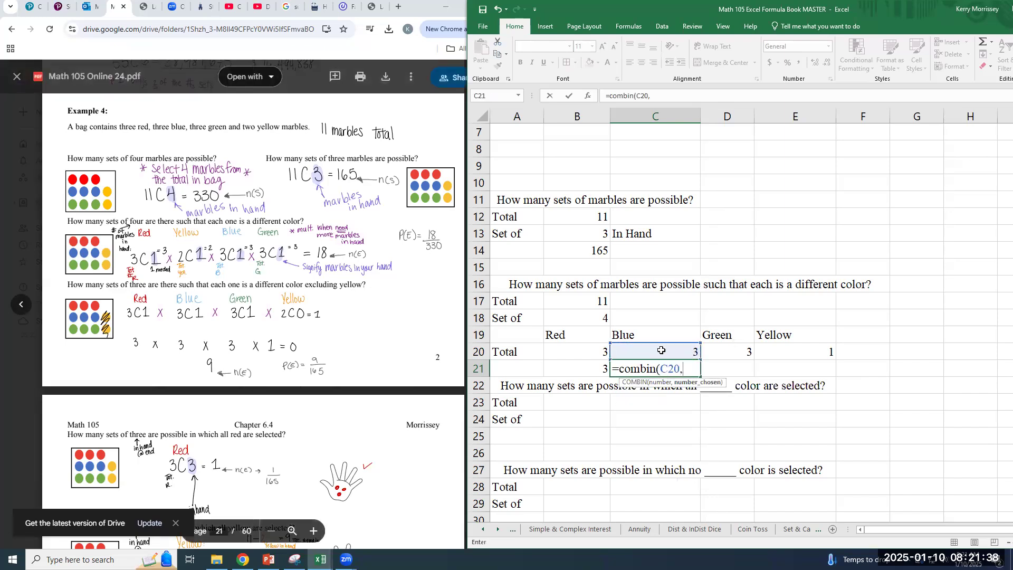
pyautogui.write('1')
pyautogui.press('Return')
pyautogui.press('Up')
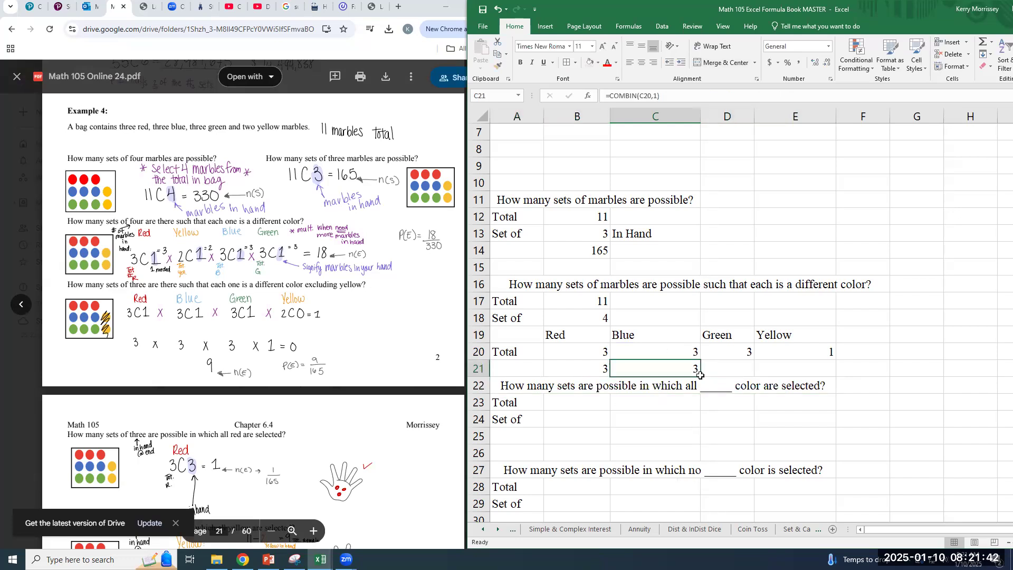
pyautogui.moveTo(701, 377); pyautogui.dragTo(813, 373)
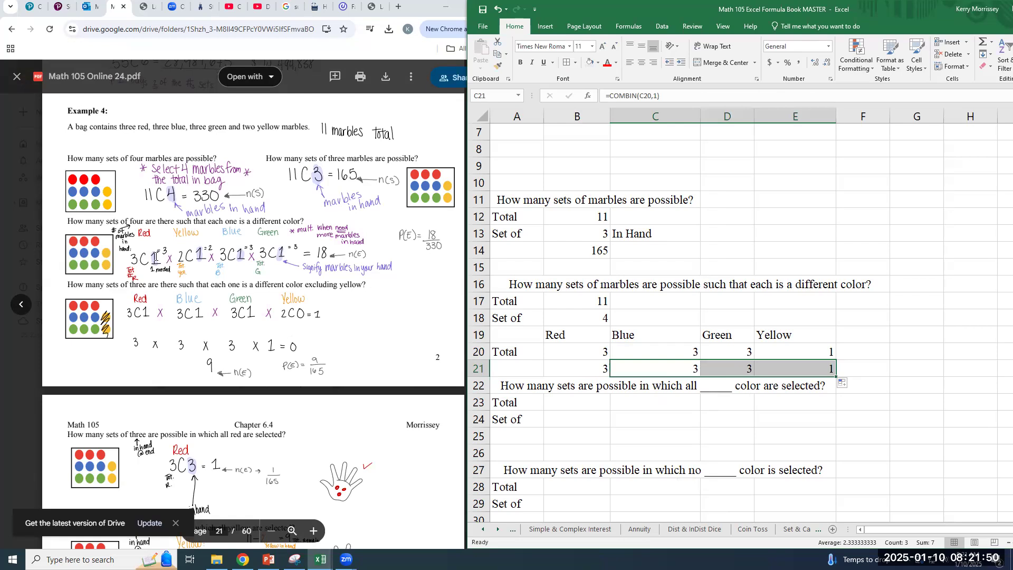
# Change the Yellow total in E20 to 2
pyautogui.click(795, 371)
pyautogui.click(802, 344)
pyautogui.write('2')
pyautogui.press('Return')
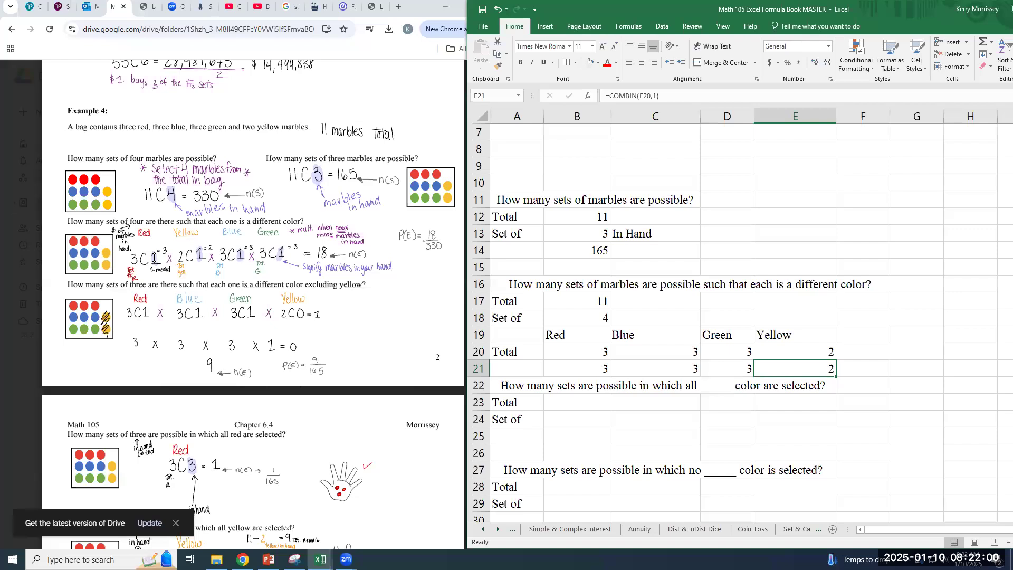
# Examine the COMBIN formulas for the colors in row 21 and compare them with the different-color solution in the PDF notes
pyautogui.click(595, 365)
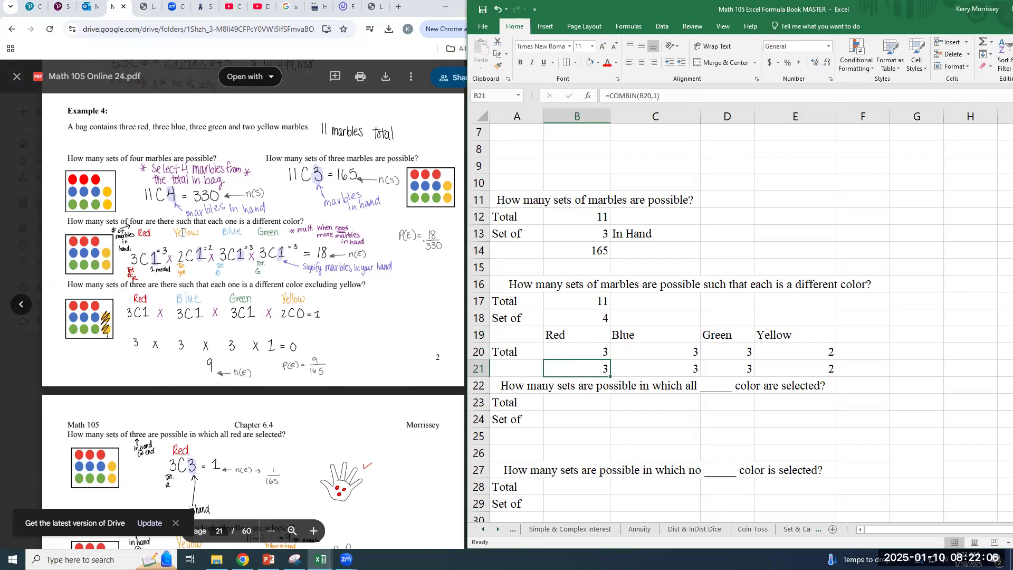
pyautogui.click(813, 370)
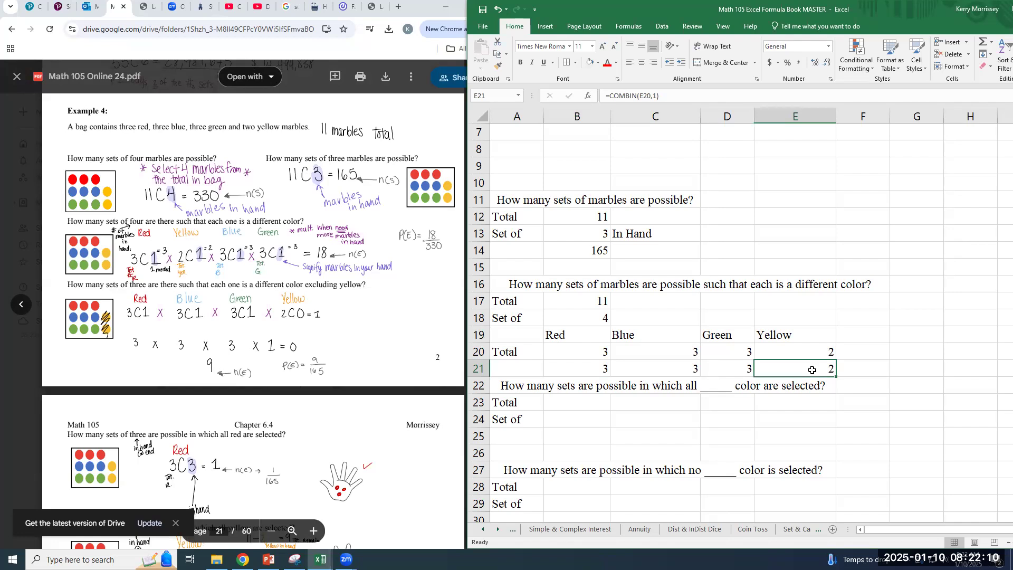
pyautogui.click(690, 367)
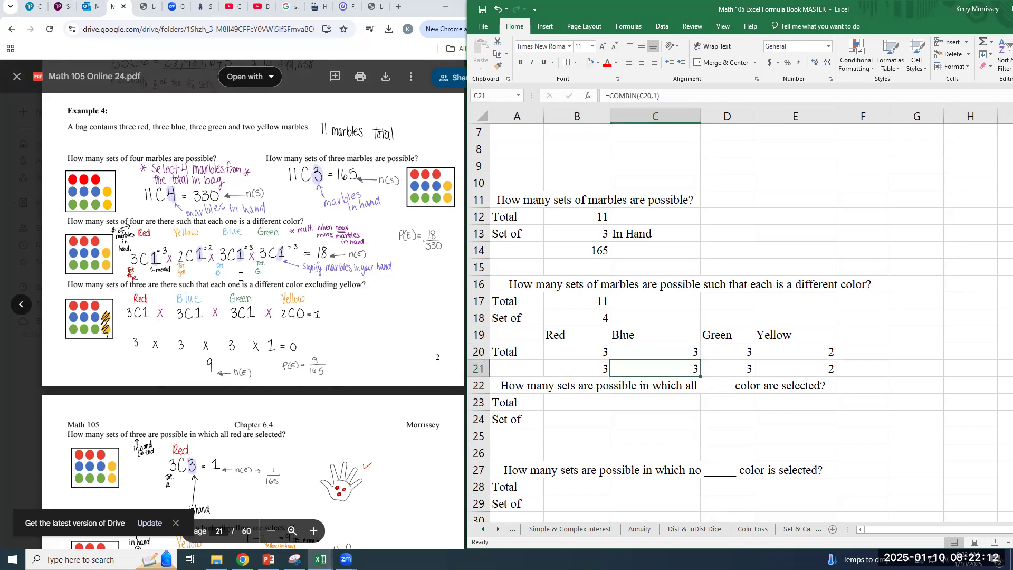
pyautogui.click(254, 242)
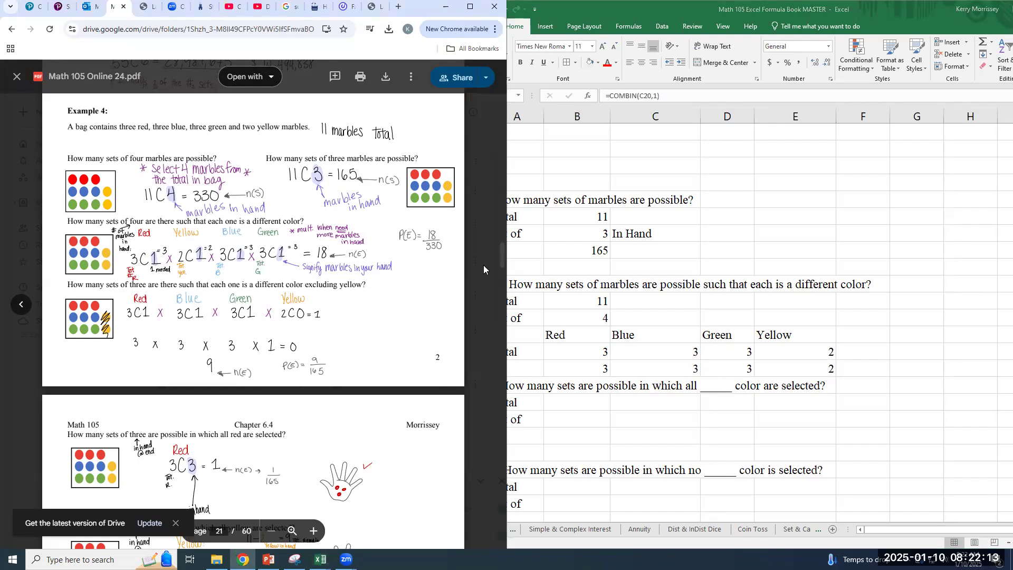
pyautogui.click(737, 353)
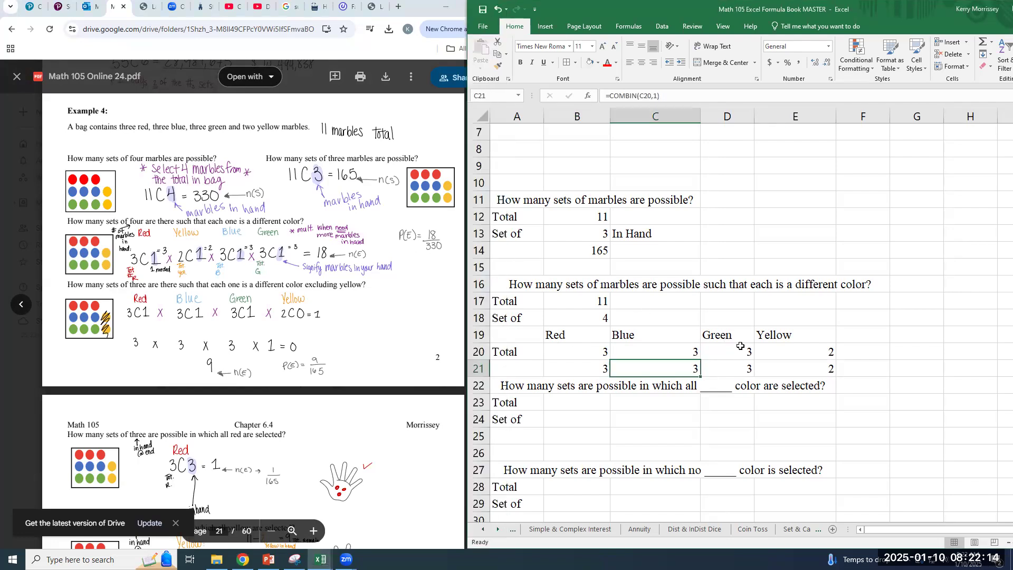
pyautogui.click(587, 369)
pyautogui.doubleClick(586, 369)
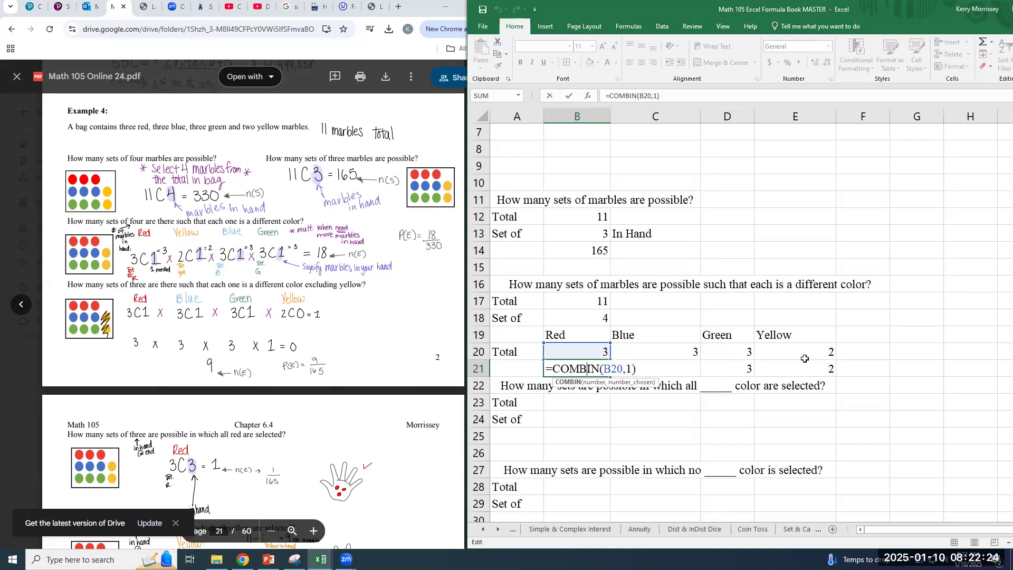
pyautogui.click(834, 338)
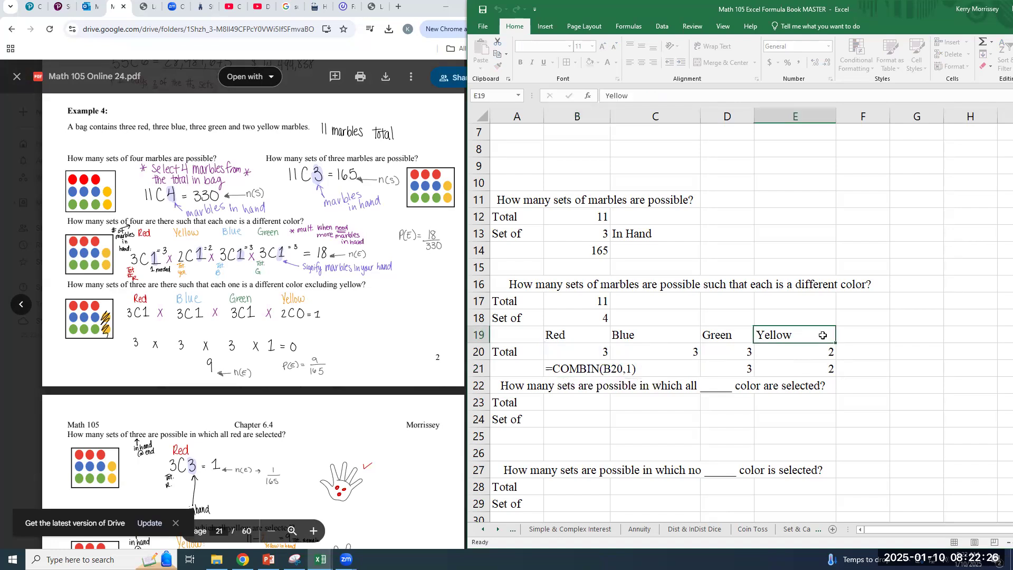
pyautogui.click(855, 331)
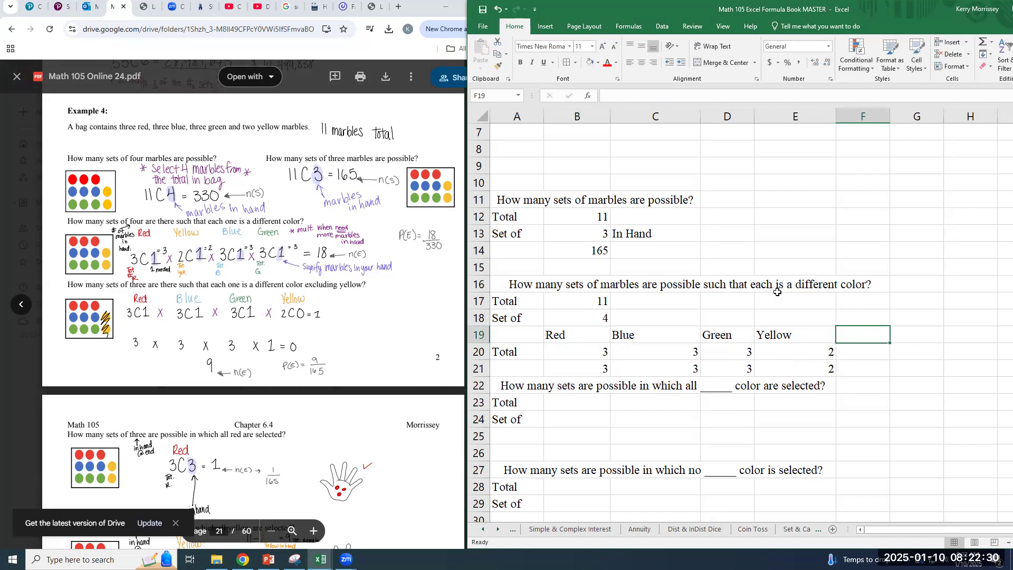
# Change the set size in B18 to 5 for the different-color question
pyautogui.click(596, 320)
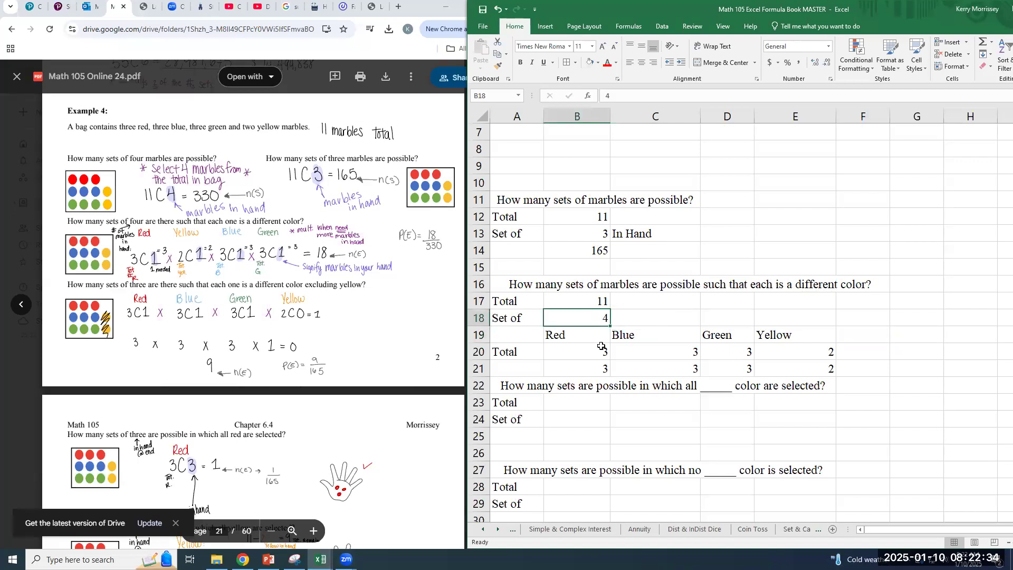
pyautogui.write('5')
pyautogui.click(586, 363)
# Change the number chosen in the Red formula in B21 to 2, making it =COMBIN(B20,2)
pyautogui.click(582, 352)
pyautogui.doubleClick(586, 370)
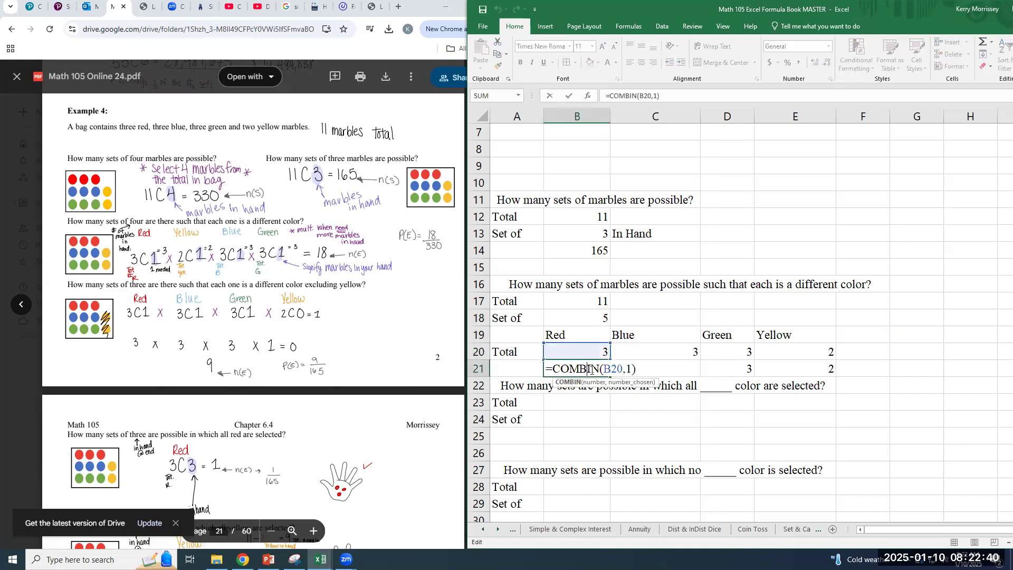
pyautogui.doubleClick(629, 370)
pyautogui.write('1')
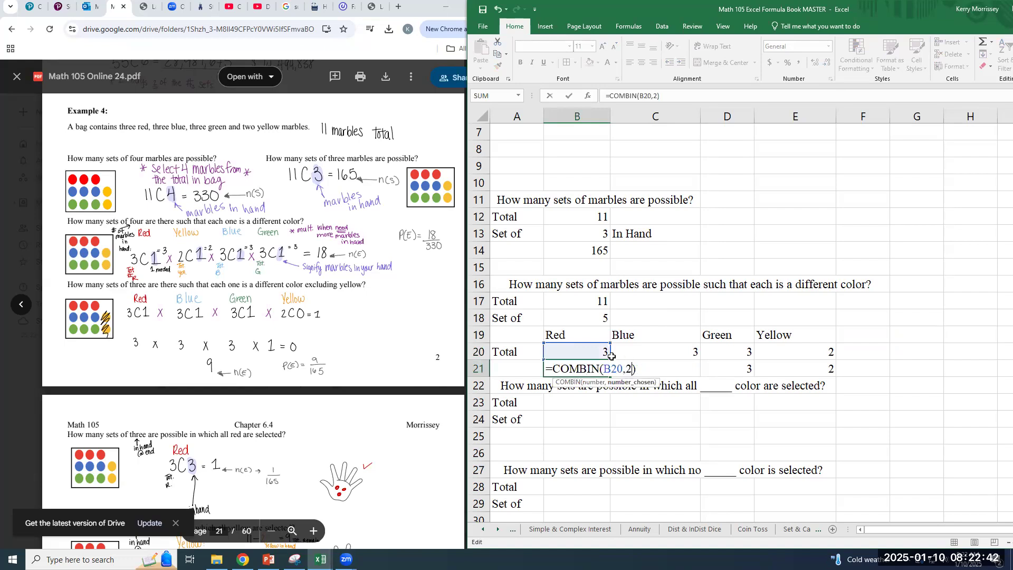
pyautogui.press('Return')
pyautogui.click(603, 366)
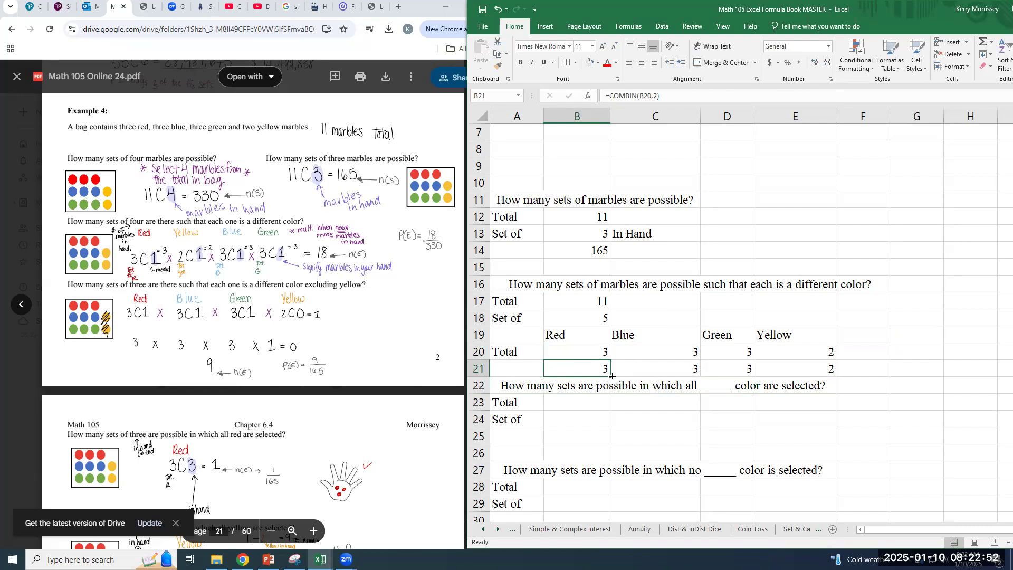
pyautogui.click(657, 355)
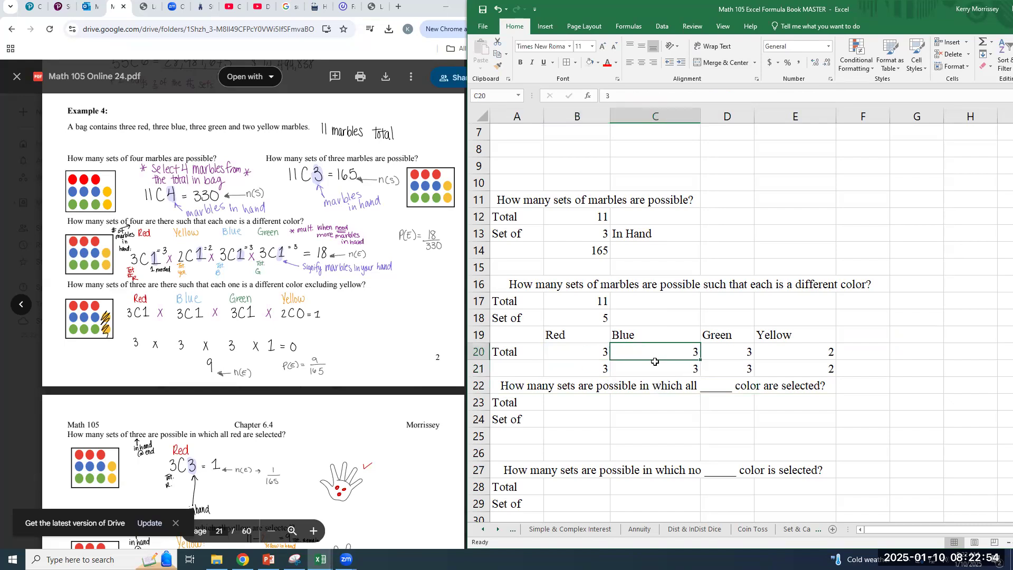
pyautogui.doubleClick(659, 371)
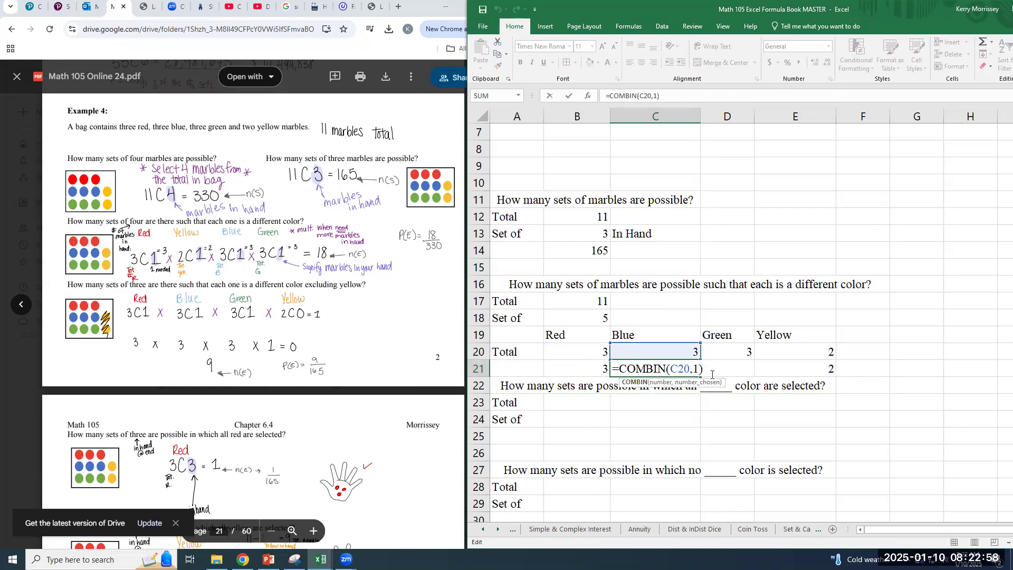
pyautogui.click(899, 370)
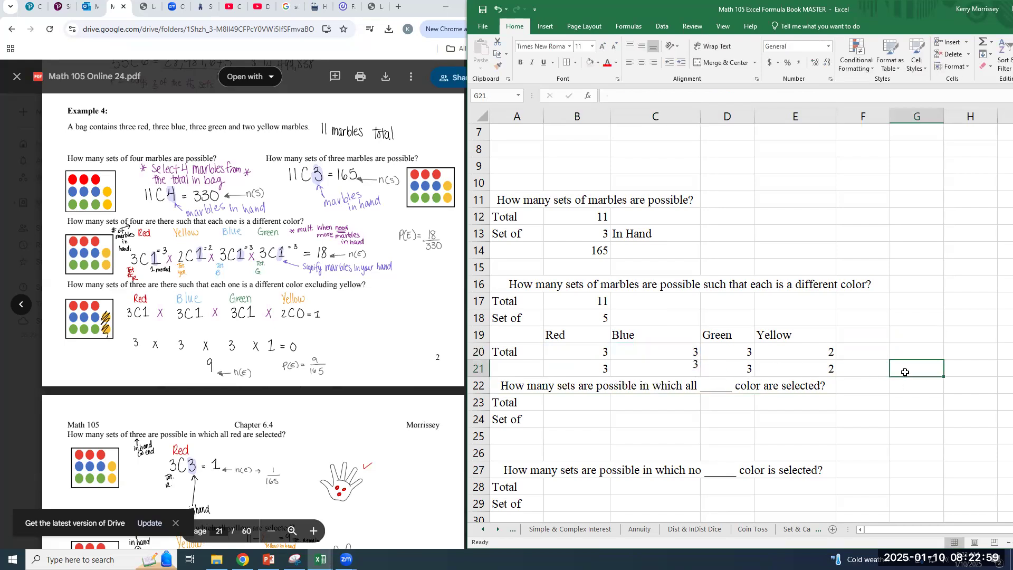
# Set the set size in B18 to 4 for the different-color question
pyautogui.click(599, 317)
pyautogui.write('4')
pyautogui.press('Return')
# Change the number chosen in the Red formula in B21 to 1, making it =COMBIN(B20,1)
pyautogui.click(592, 375)
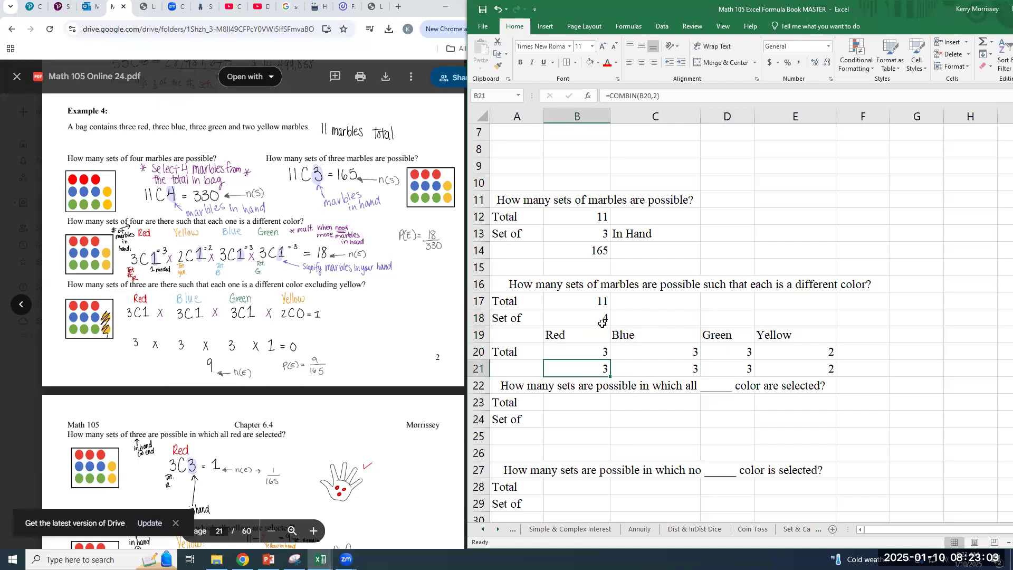
pyautogui.click(658, 96)
pyautogui.press('BackSpace')
pyautogui.write('1')
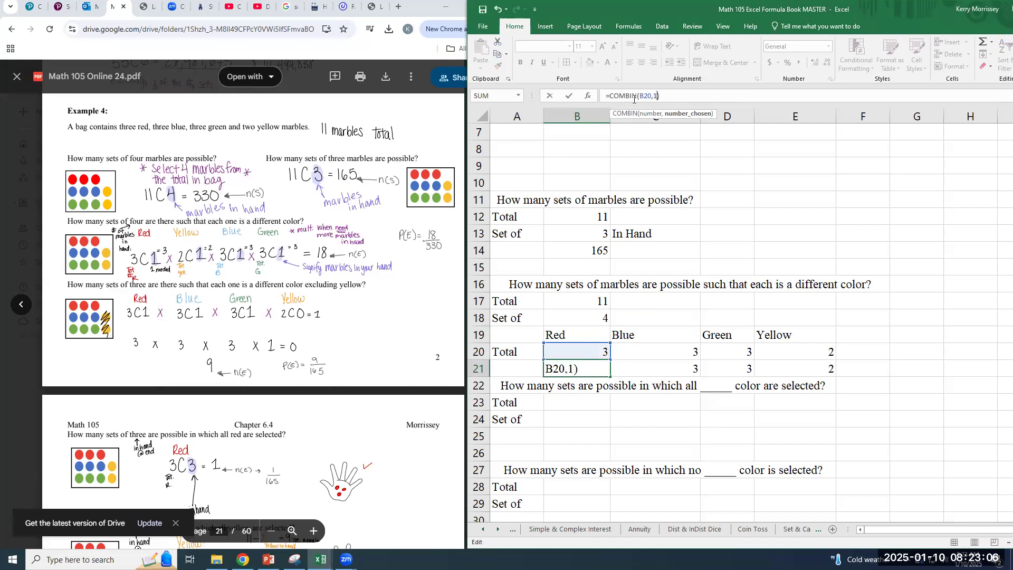
pyautogui.press('Return')
# Add the header Total in G19, in the same row as the color names
pyautogui.press('Up')
pyautogui.press('Right')
pyautogui.press('Right')
pyautogui.press('Right')
pyautogui.press('Right')
pyautogui.press('Up')
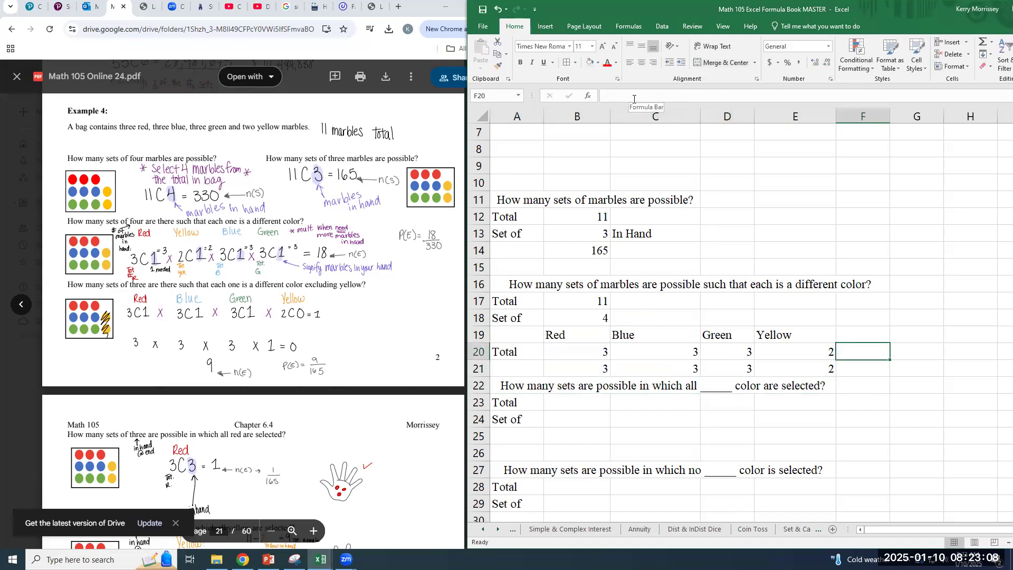
pyautogui.press('Up')
pyautogui.press('Right')
pyautogui.write('Total')
# Try adding up the color combinations in G21 with a SUM of B21:E21
pyautogui.press('Down')
pyautogui.press('Down')
pyautogui.write('=sum(')
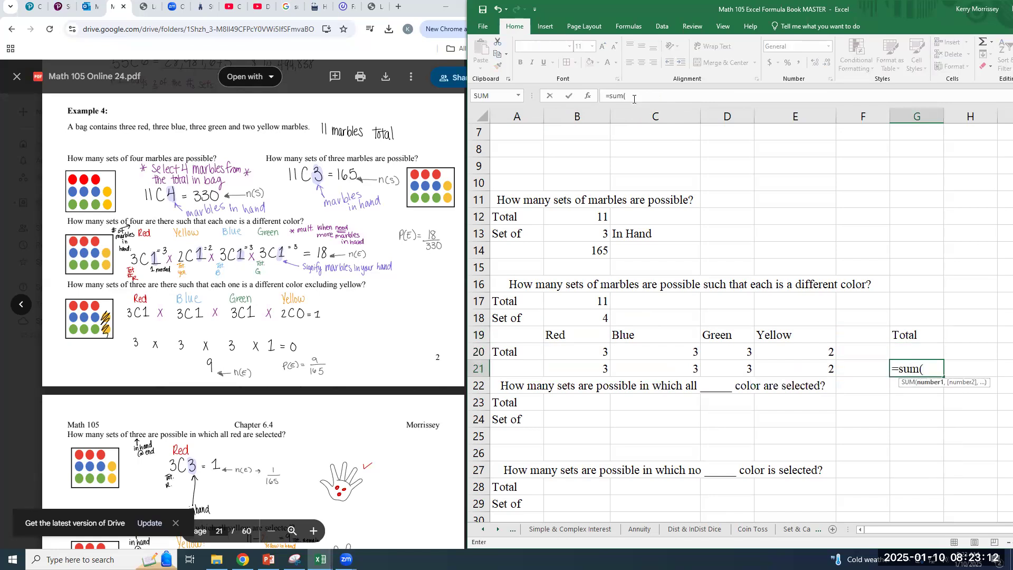
pyautogui.moveTo(592, 371); pyautogui.dragTo(781, 370)
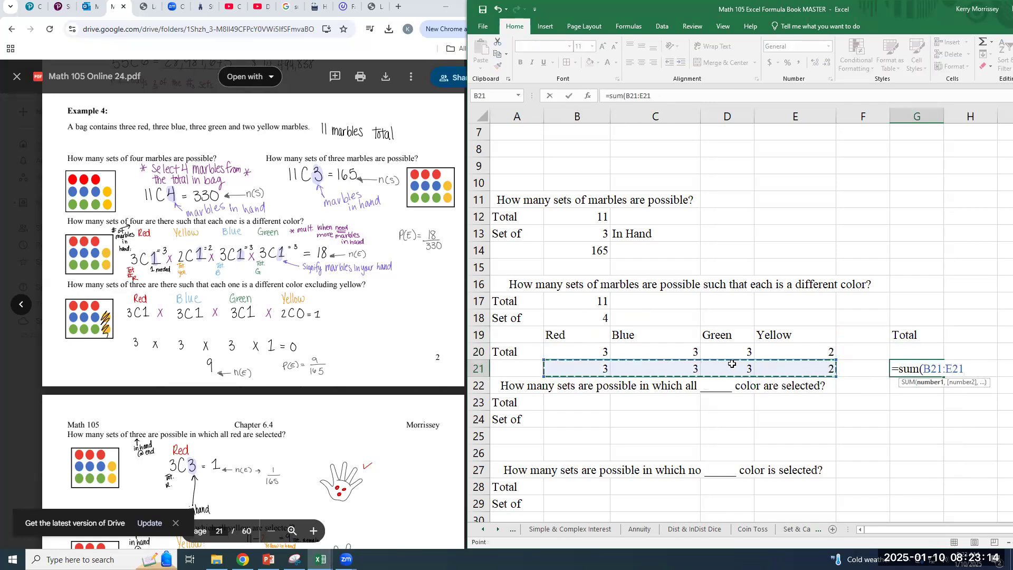
pyautogui.press('Return')
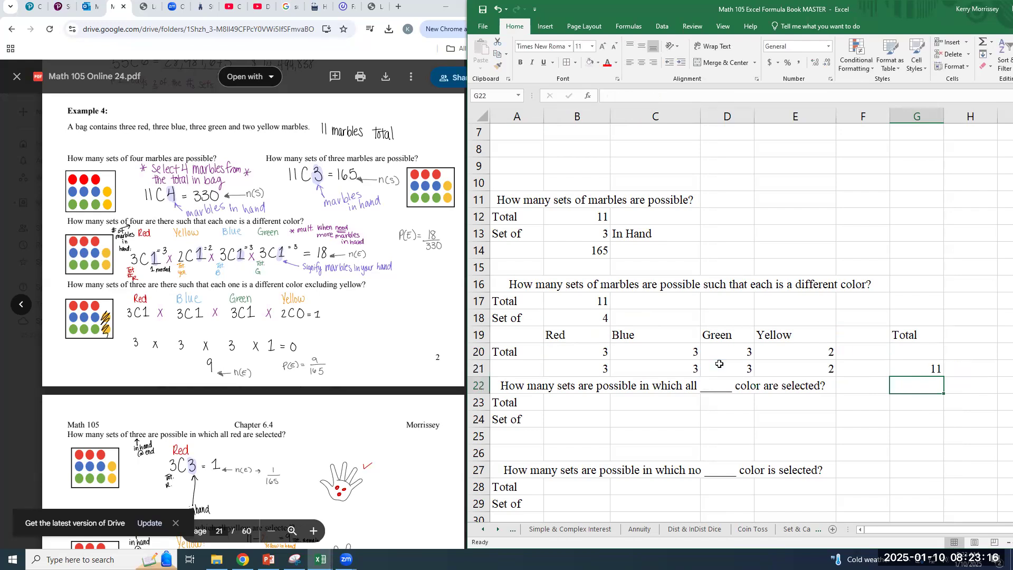
# Compare the sum with the Red combination formula, and clear the sum from G21
pyautogui.click(936, 368)
pyautogui.click(603, 371)
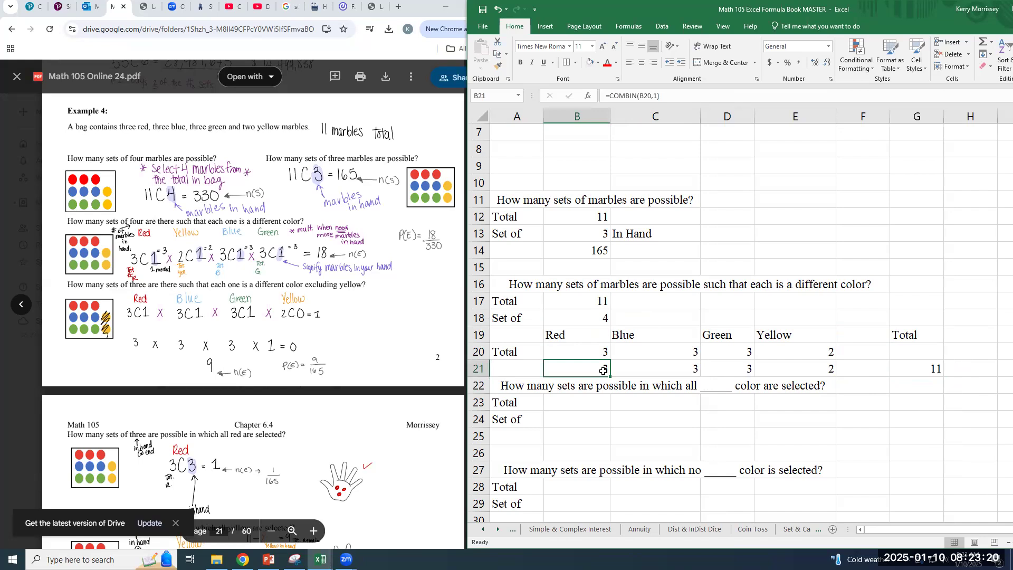
pyautogui.click(928, 374)
pyautogui.press('Delete')
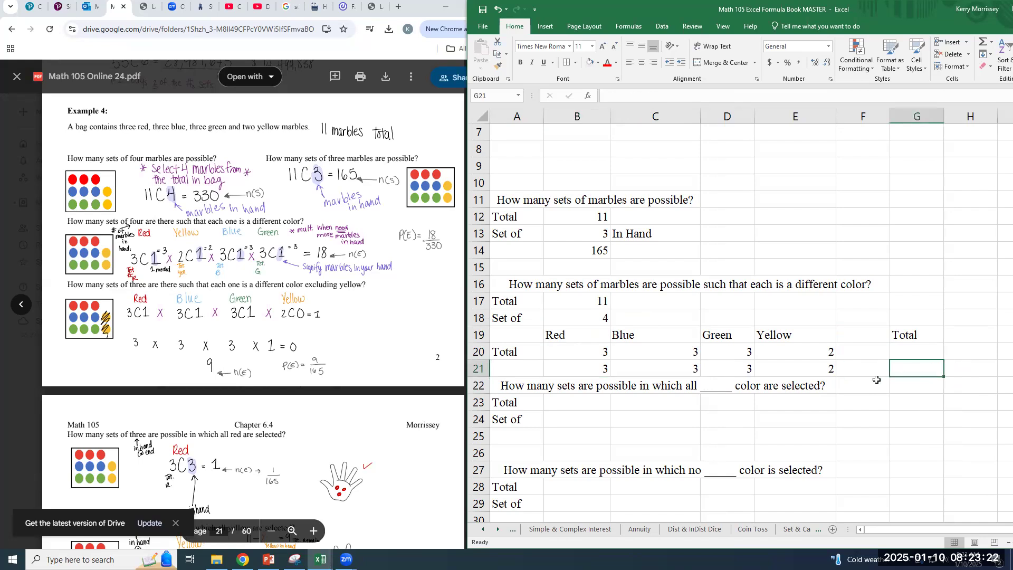
pyautogui.write('=')
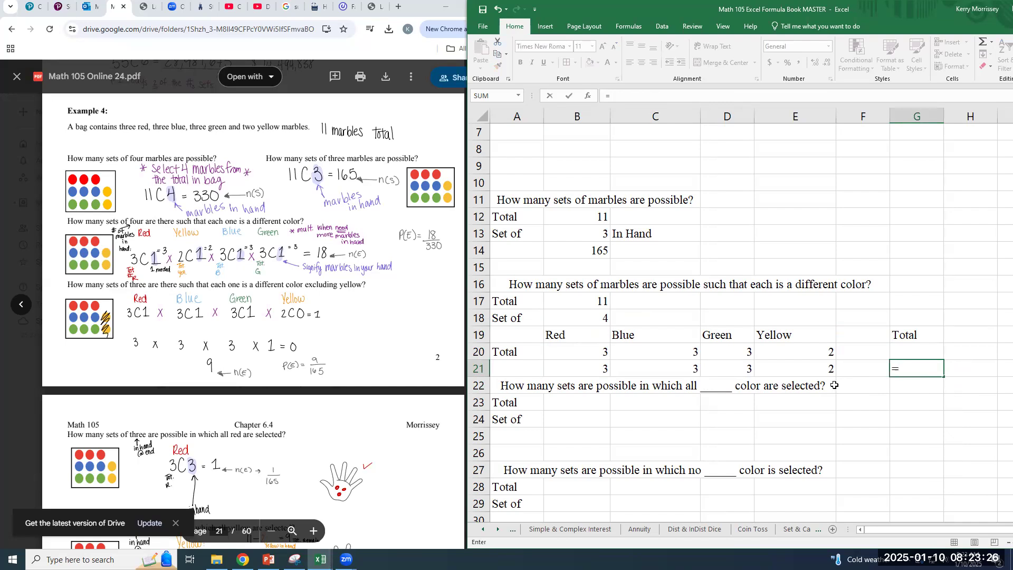
pyautogui.click(591, 368)
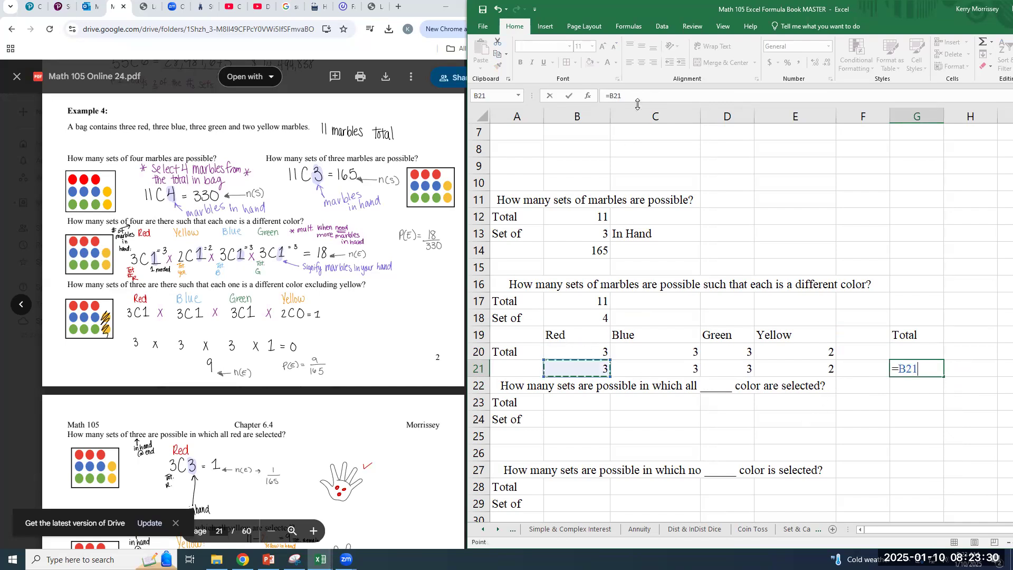
pyautogui.press('BackSpace')
pyautogui.press('BackSpace')
pyautogui.press('BackSpace')
pyautogui.press('BackSpace')
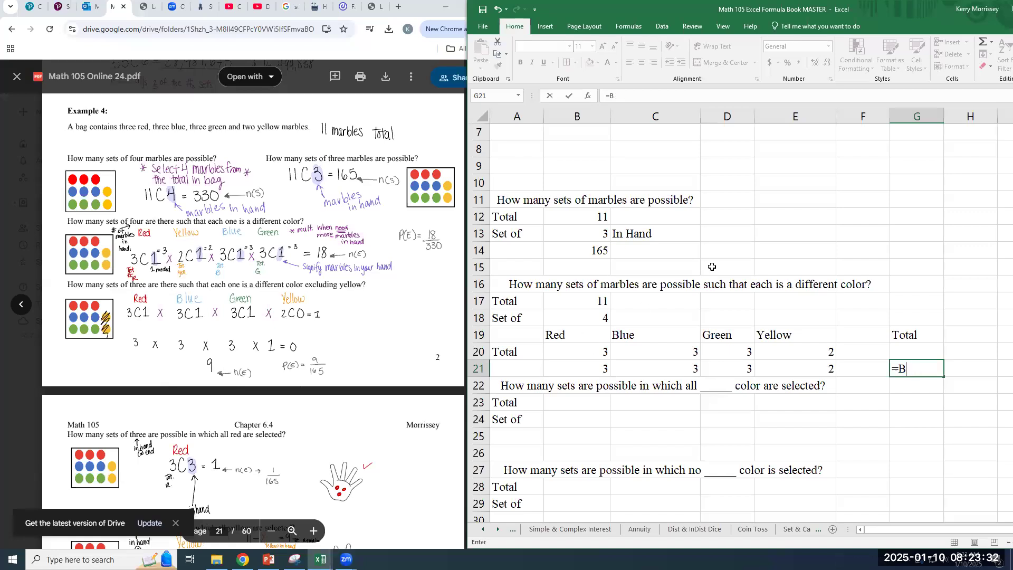
pyautogui.press('Escape')
# Check each color's COMBIN formula in row 21 and multiply the four results in G21 with =PRODUCT(B21:E21)
pyautogui.click(580, 361)
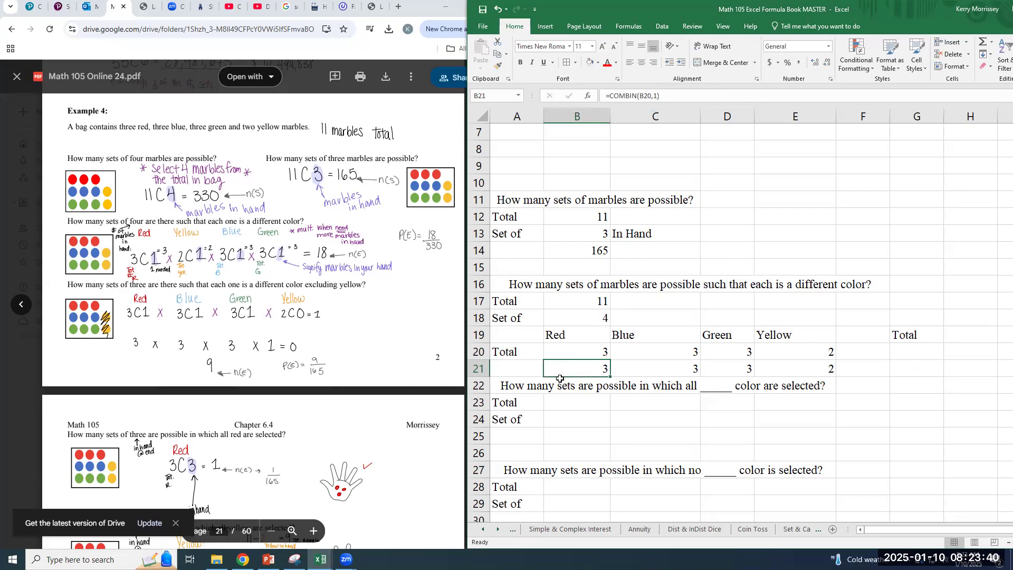
pyautogui.click(668, 366)
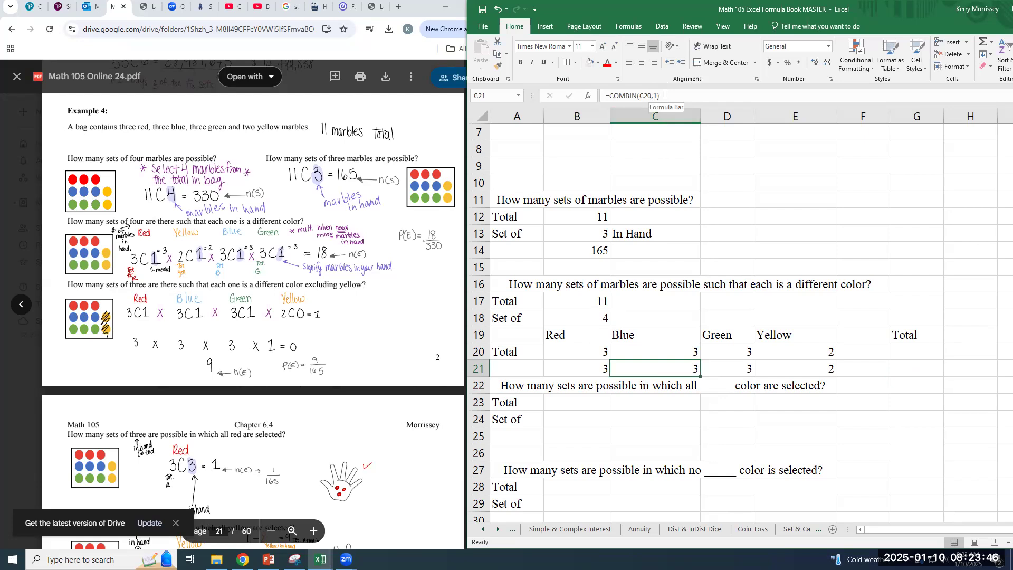
pyautogui.click(718, 370)
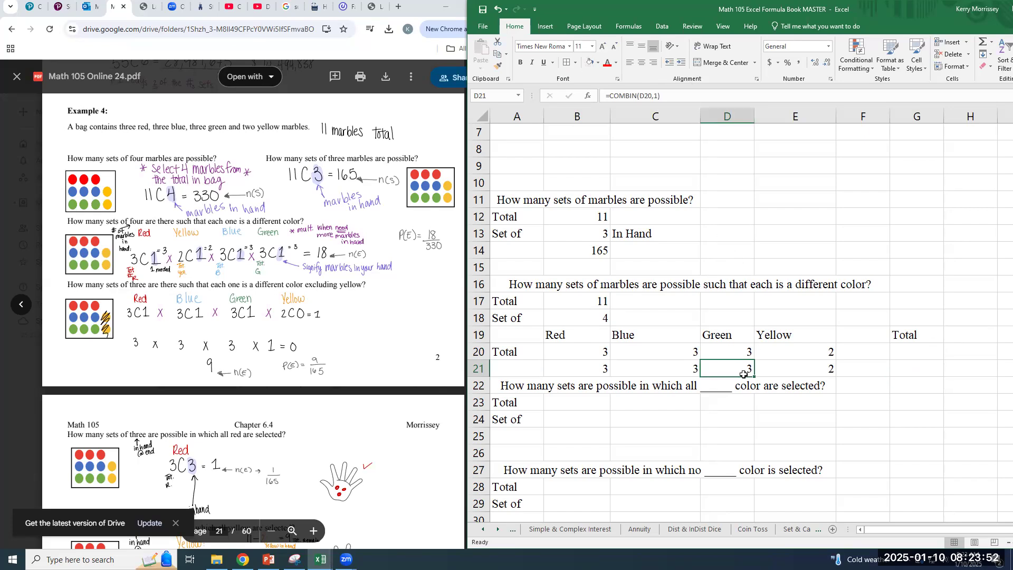
pyautogui.click(808, 364)
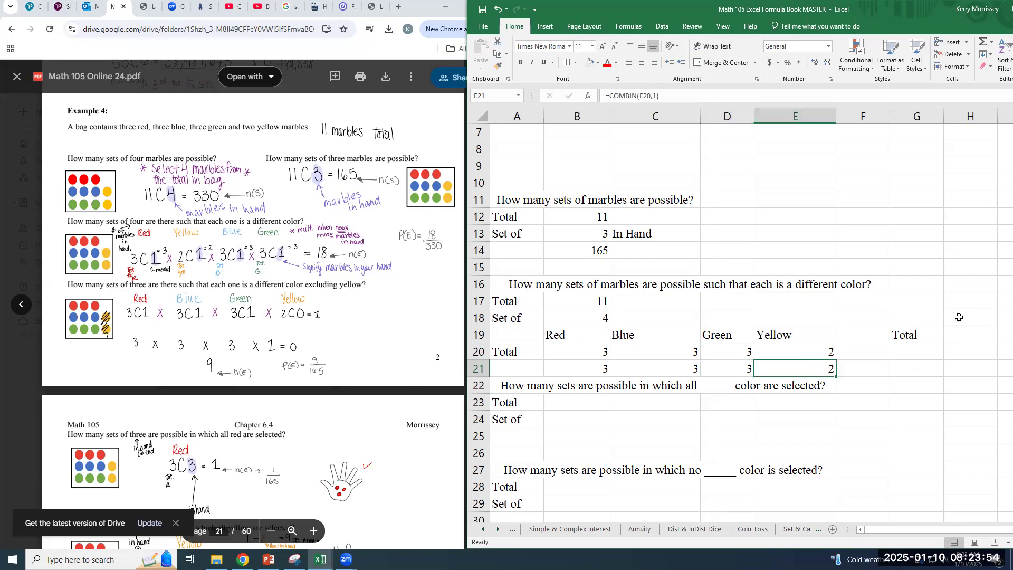
pyautogui.press('Right')
pyautogui.press('Right')
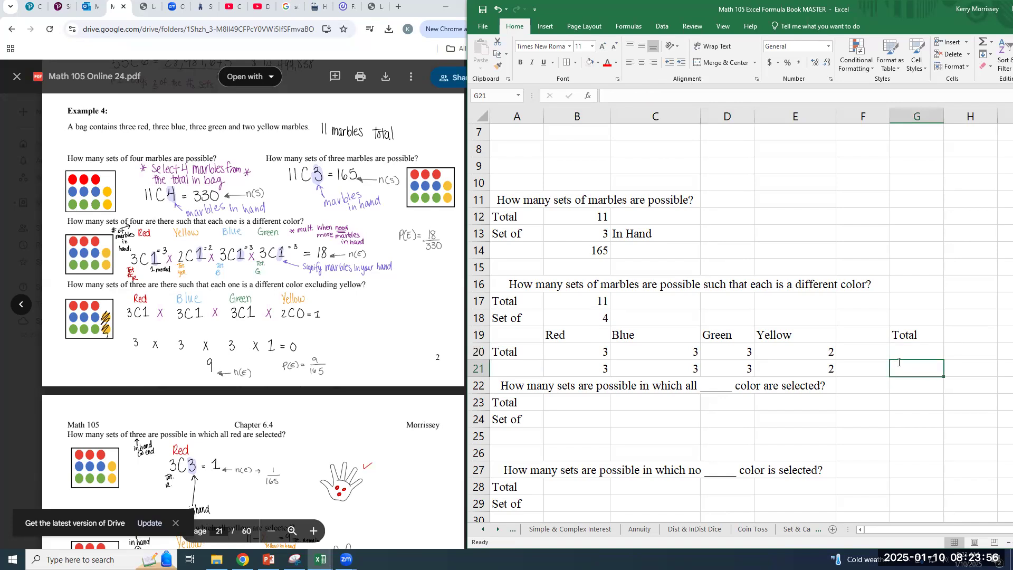
pyautogui.write('=product(')
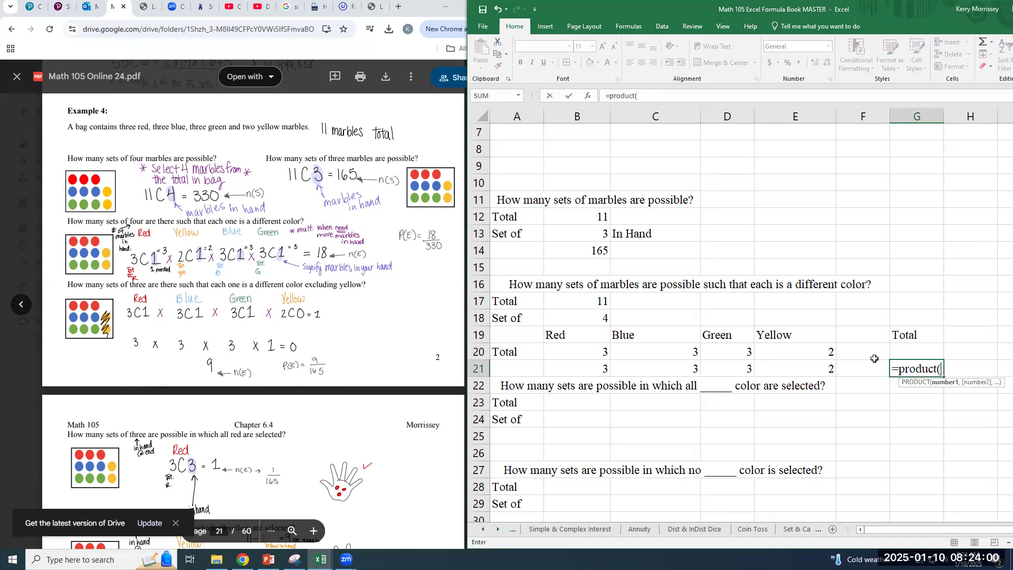
pyautogui.moveTo(618, 373); pyautogui.dragTo(791, 369)
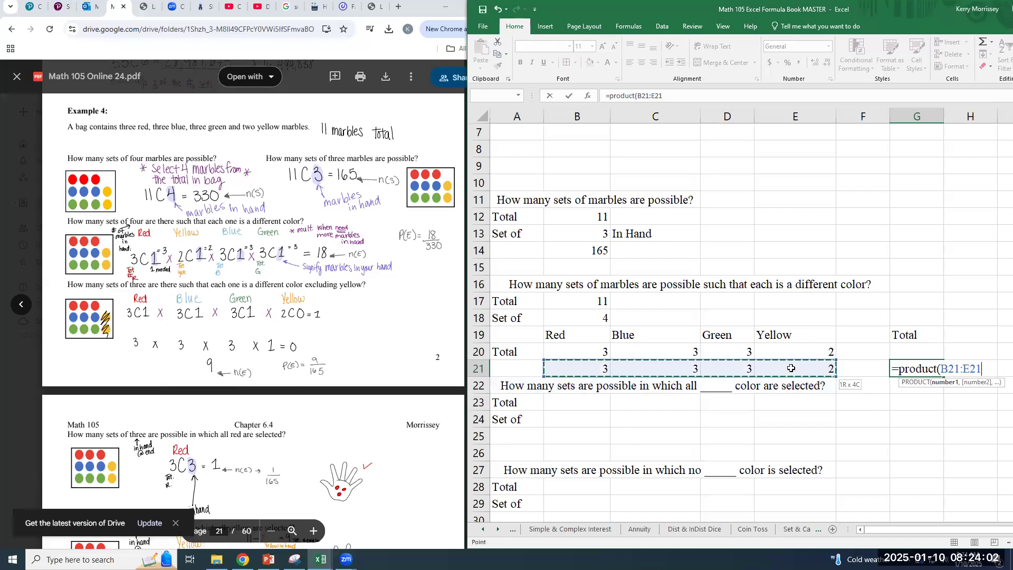
pyautogui.press('Return')
pyautogui.press('Up')
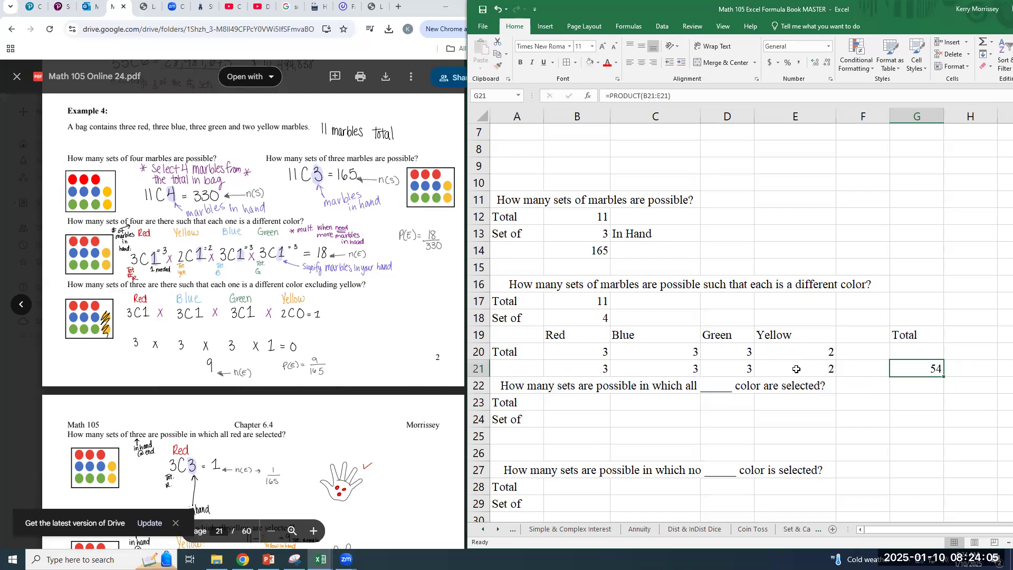
# Review the range used by the PRODUCT formula in G21 and compare it with the four-different-colors solution in the PDF notes
pyautogui.doubleClick(928, 372)
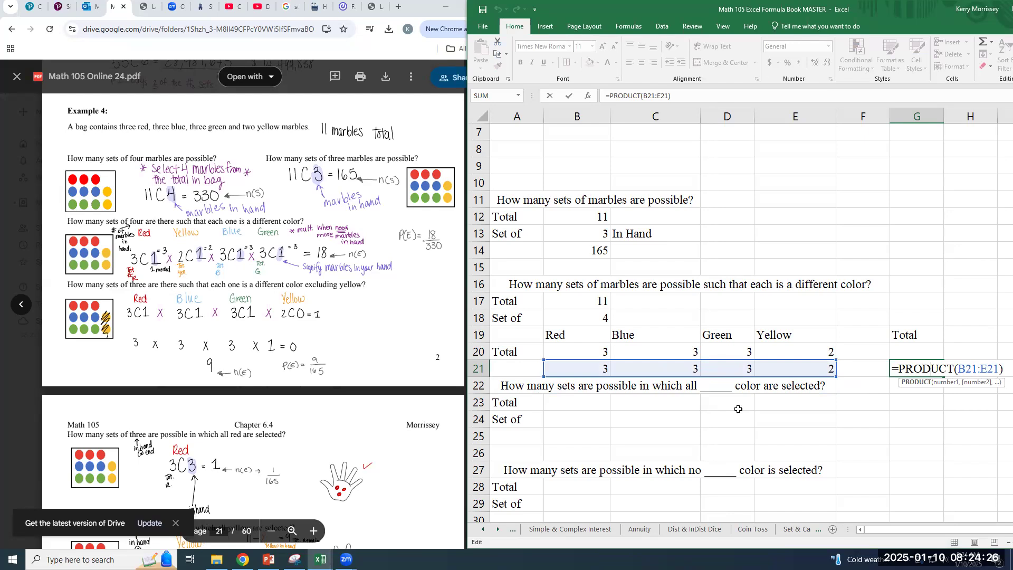
pyautogui.press('Return')
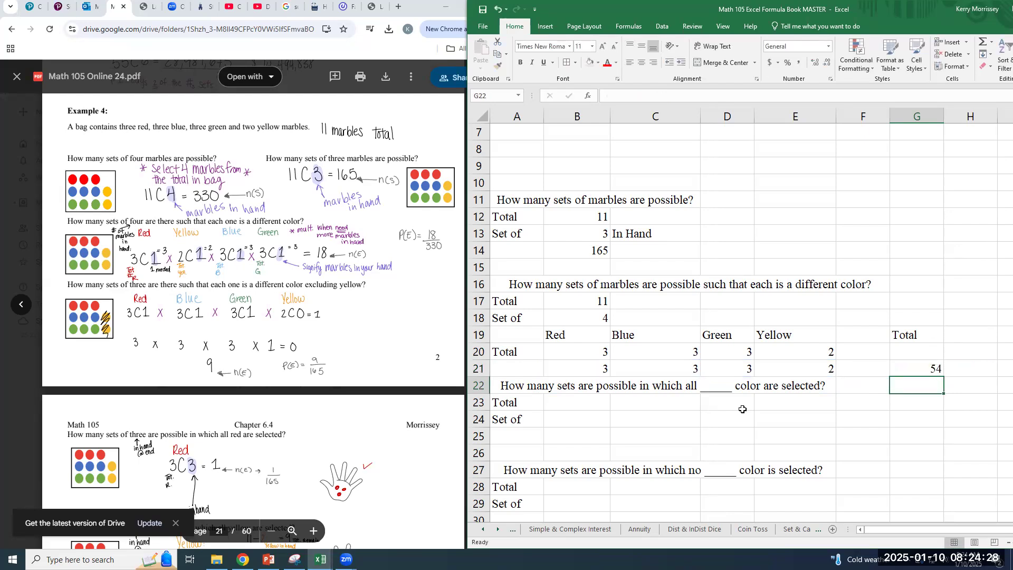
pyautogui.press('Down')
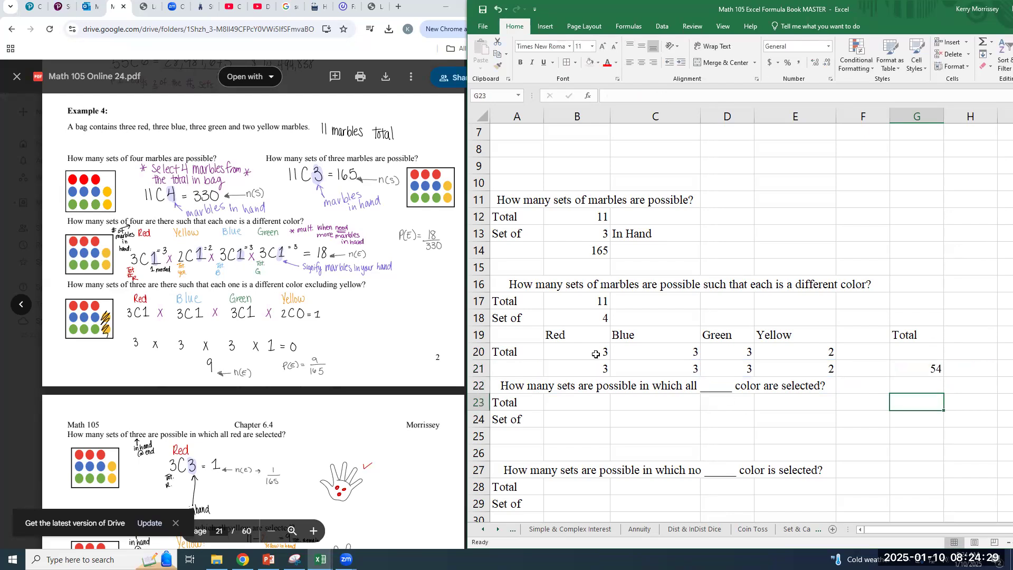
pyautogui.click(327, 254)
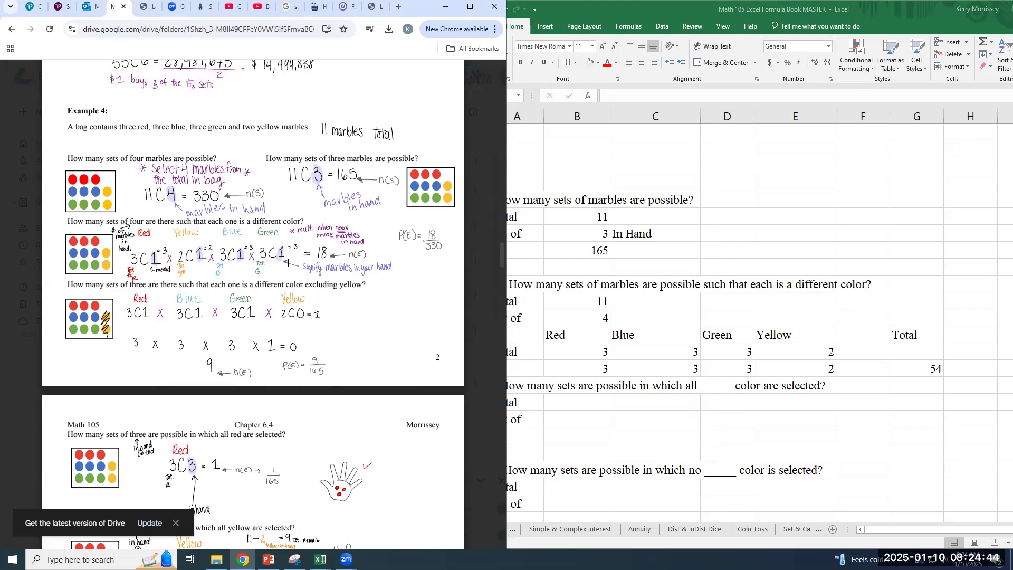
pyautogui.click(510, 305)
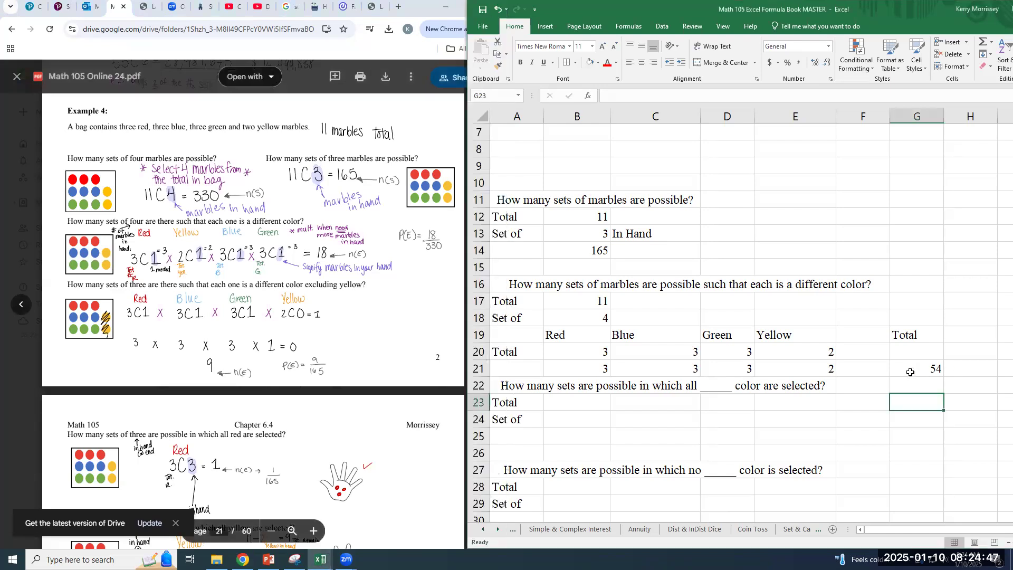
# Find the all-red question in the PDF notes and label A25 as Red under the all-one-color question
pyautogui.click(559, 403)
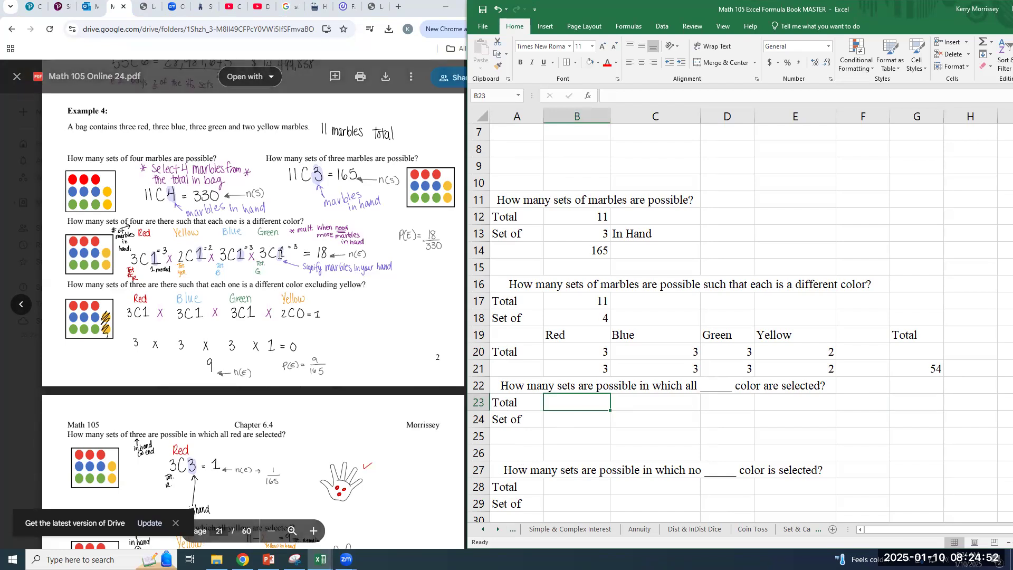
pyautogui.scroll(-2, 285, 248)
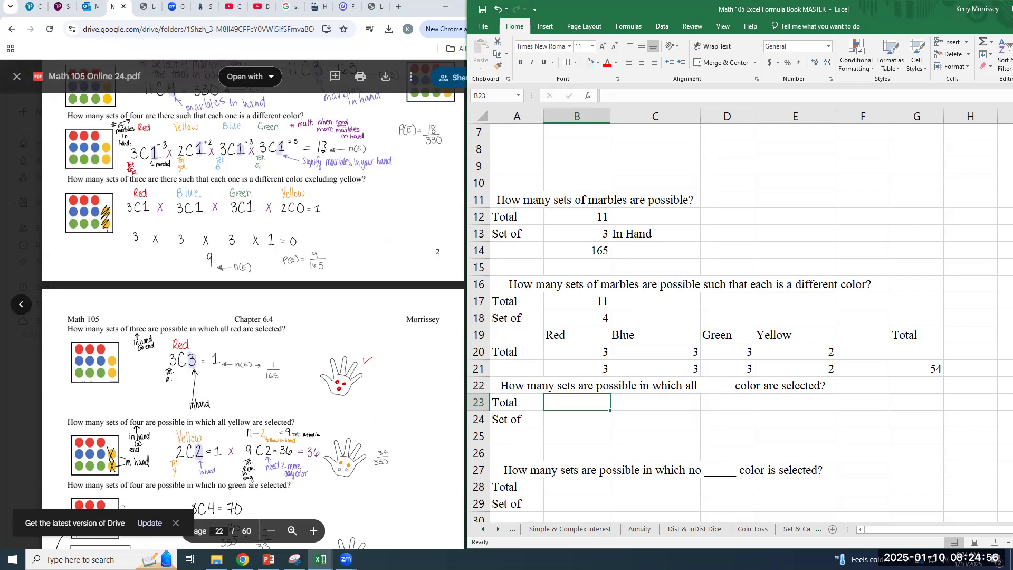
pyautogui.scroll(-1, 437, 238)
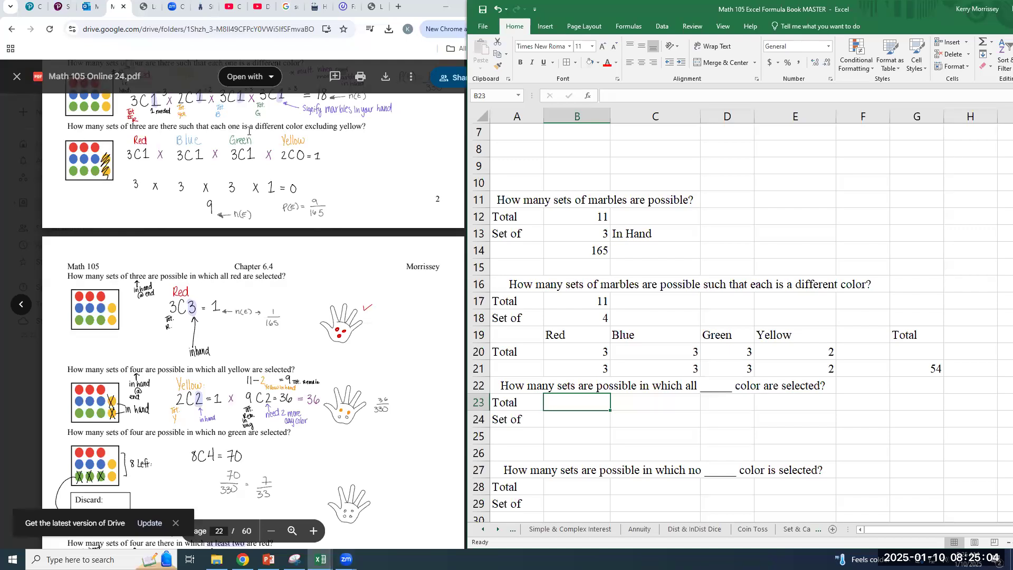
pyautogui.scroll(1, 292, 317)
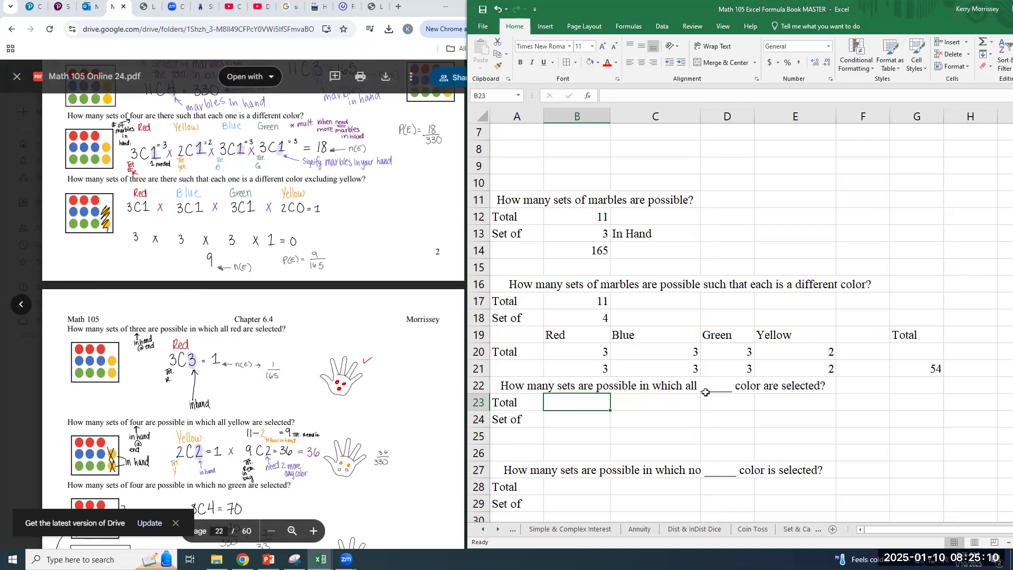
pyautogui.click(724, 388)
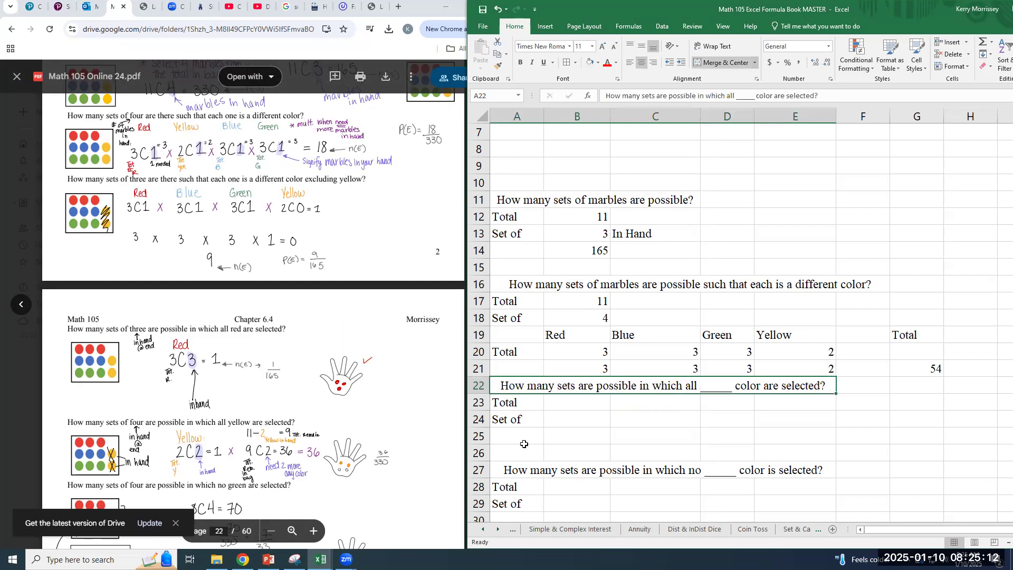
pyautogui.click(509, 432)
pyautogui.write('Red')
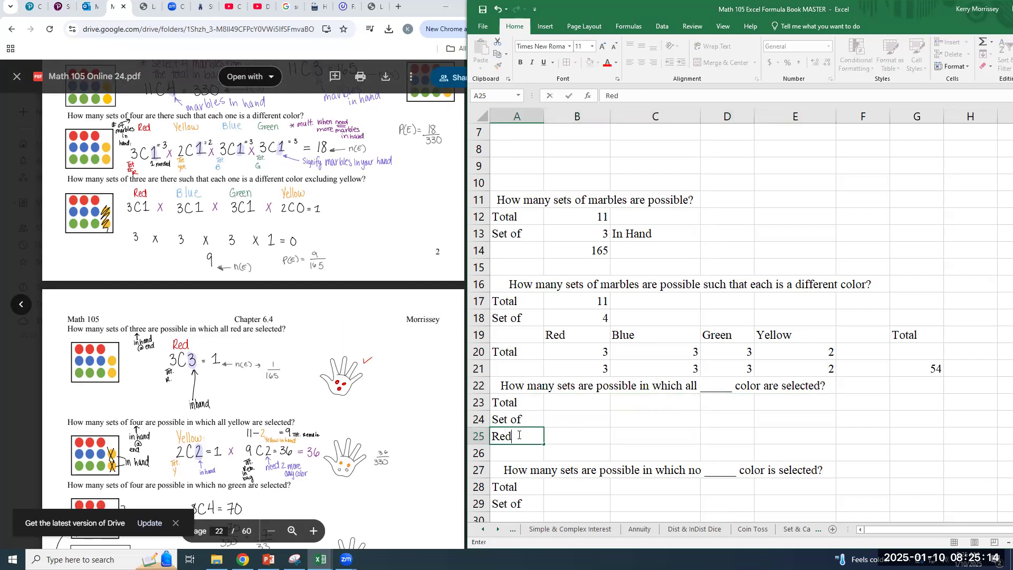
# Enter a total of 11 in B23, a set size of 3 in B24 and 3 red marbles in B25
pyautogui.press('Tab')
pyautogui.press('Up')
pyautogui.press('Up')
pyautogui.write('11')
pyautogui.press('Return')
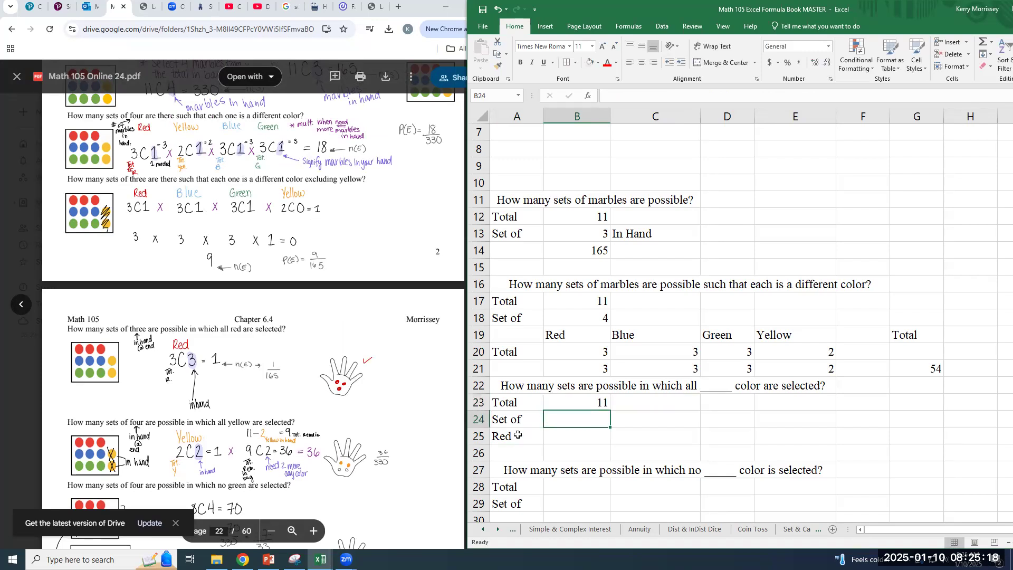
pyautogui.write('3')
pyautogui.press('Return')
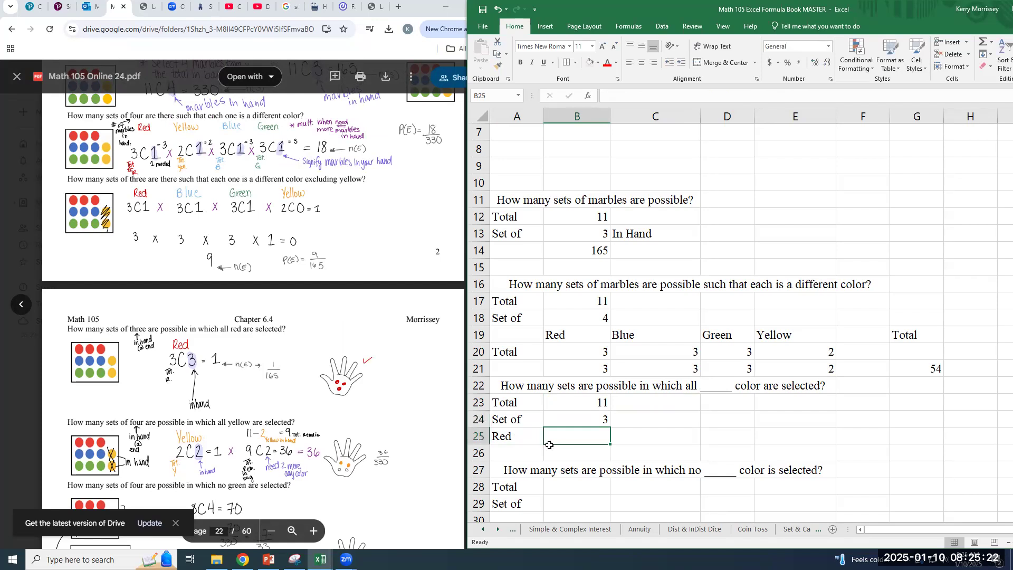
pyautogui.write('3')
pyautogui.press('Tab')
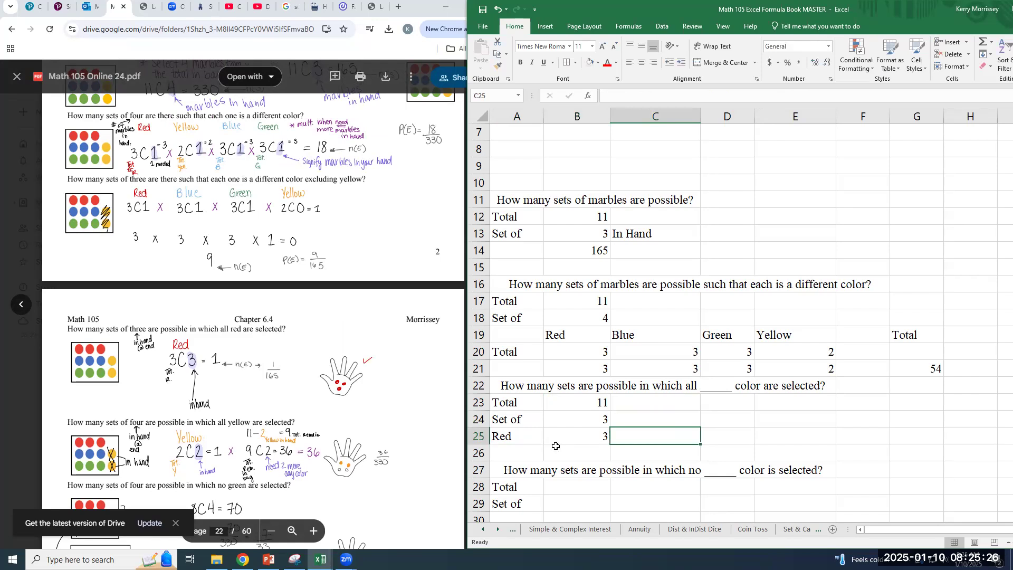
# Calculate the red combinations in D25 with =COMBIN(B25,3)
pyautogui.press('Tab')
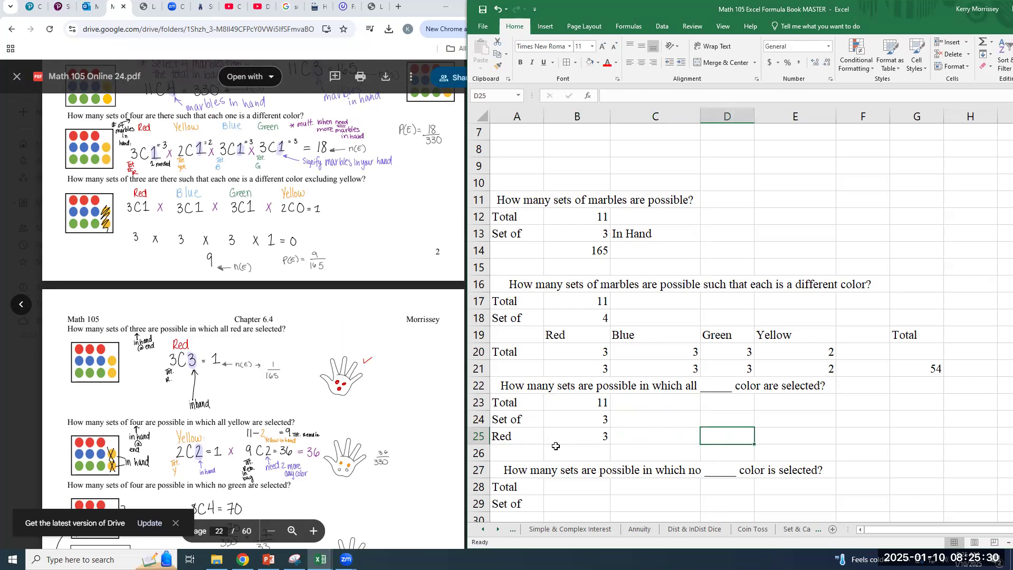
pyautogui.write('=com')
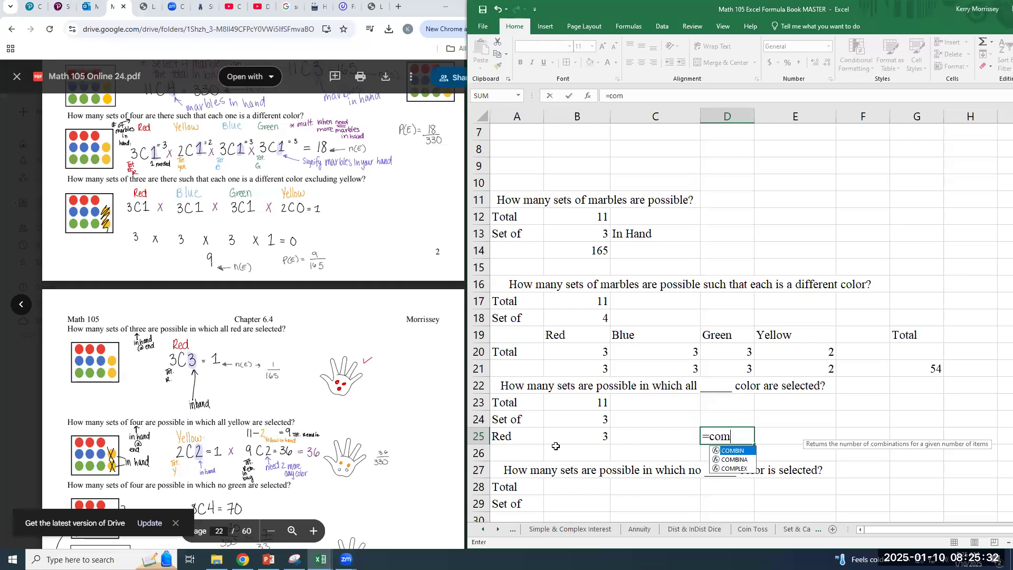
pyautogui.write('bin(')
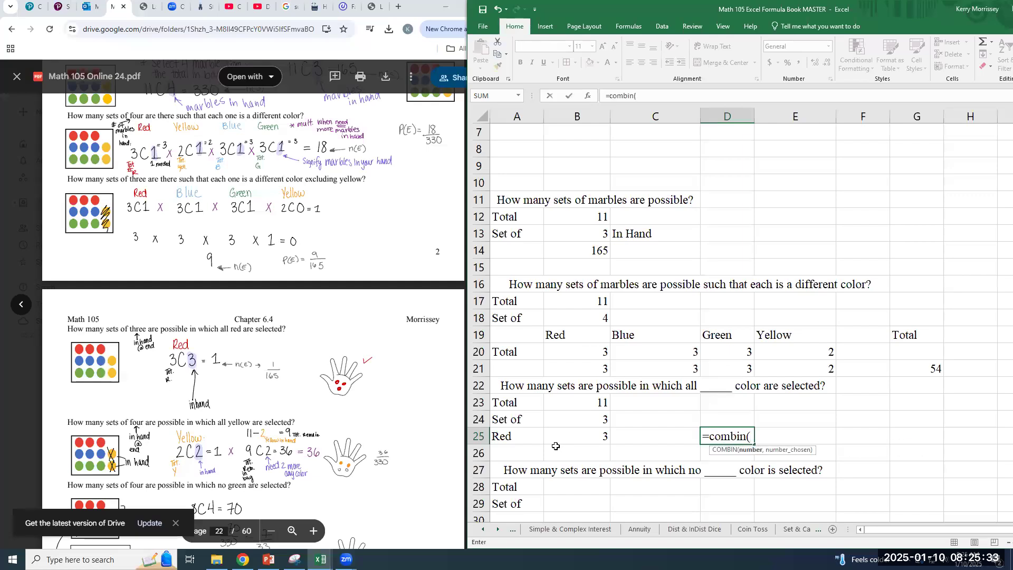
pyautogui.click(590, 440)
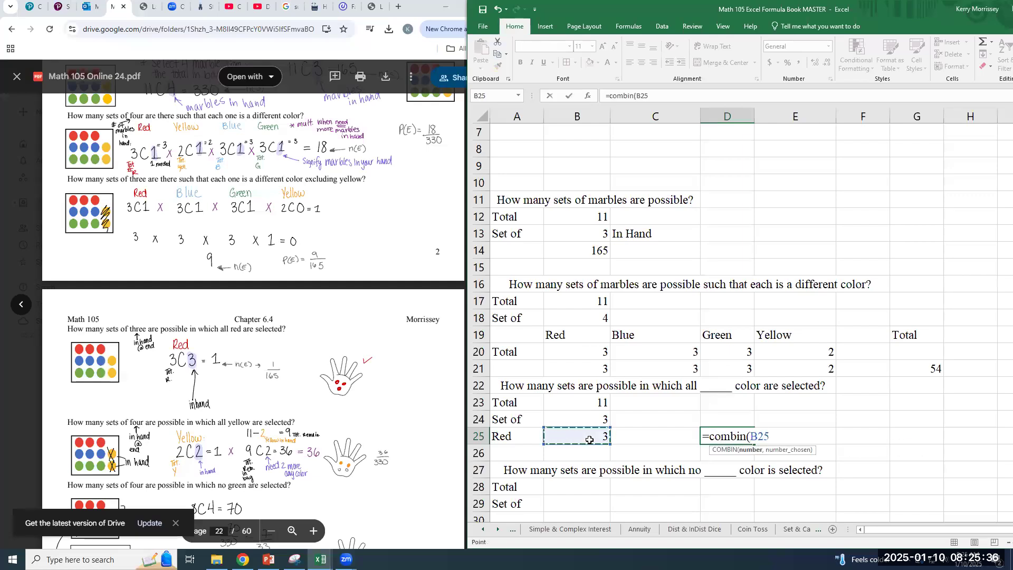
pyautogui.write(',')
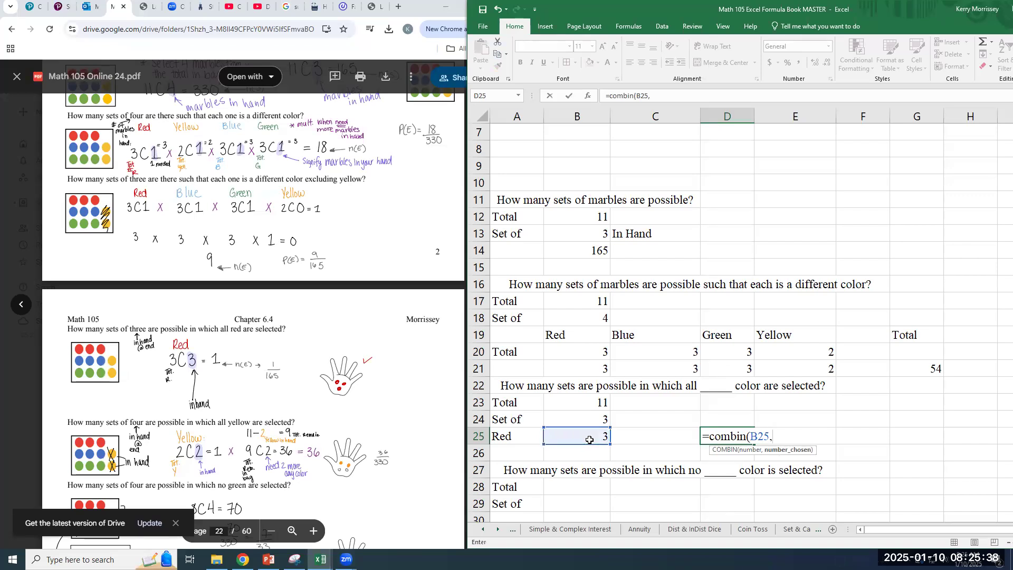
pyautogui.write('3)')
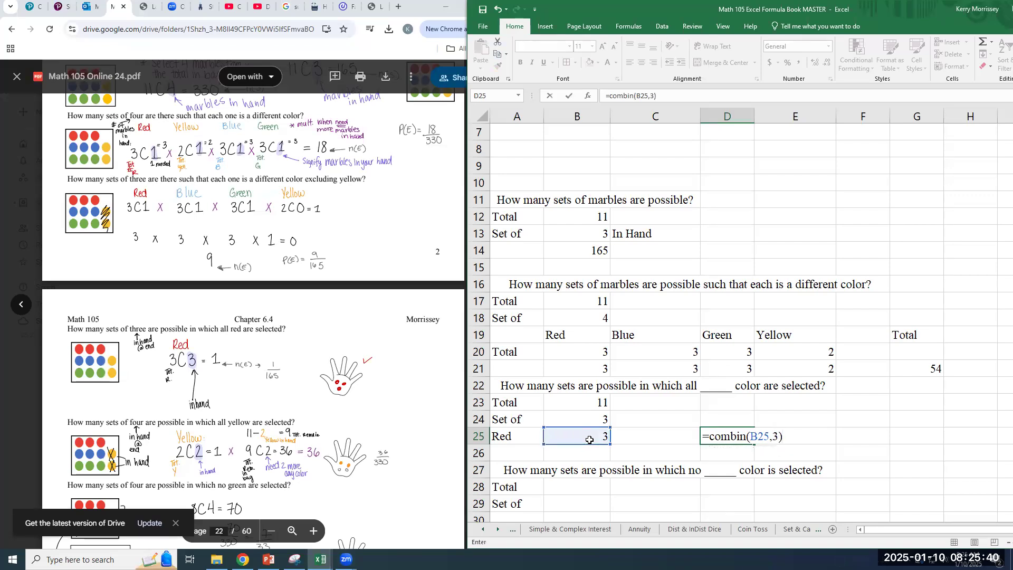
pyautogui.hotkey('ctrl', 'Return')
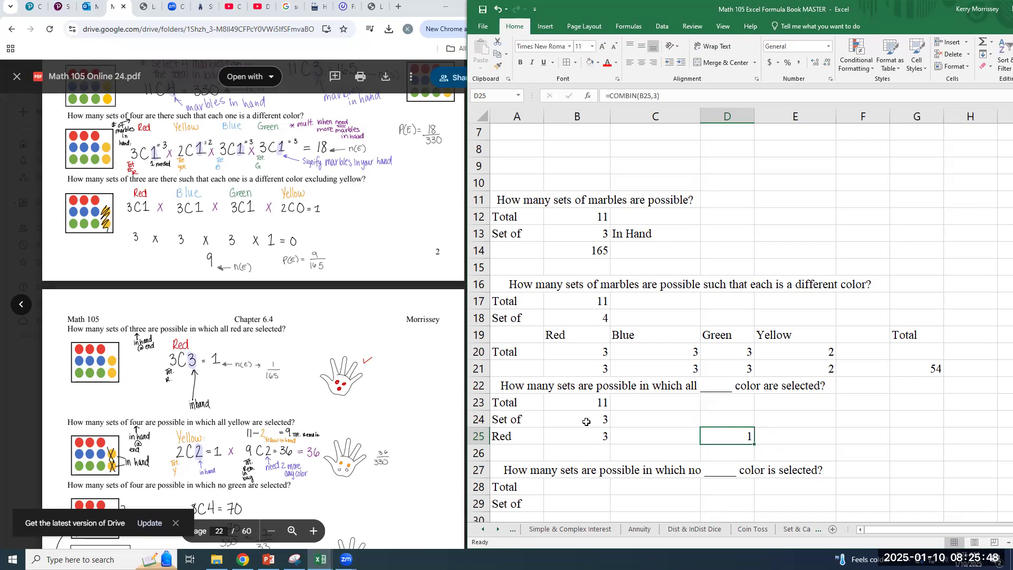
# Set the set size in B24 to 4 and enter =COMBIN(8,1) in E25 for the one additional non-red marble
pyautogui.click(586, 422)
pyautogui.write('4')
pyautogui.press('Return')
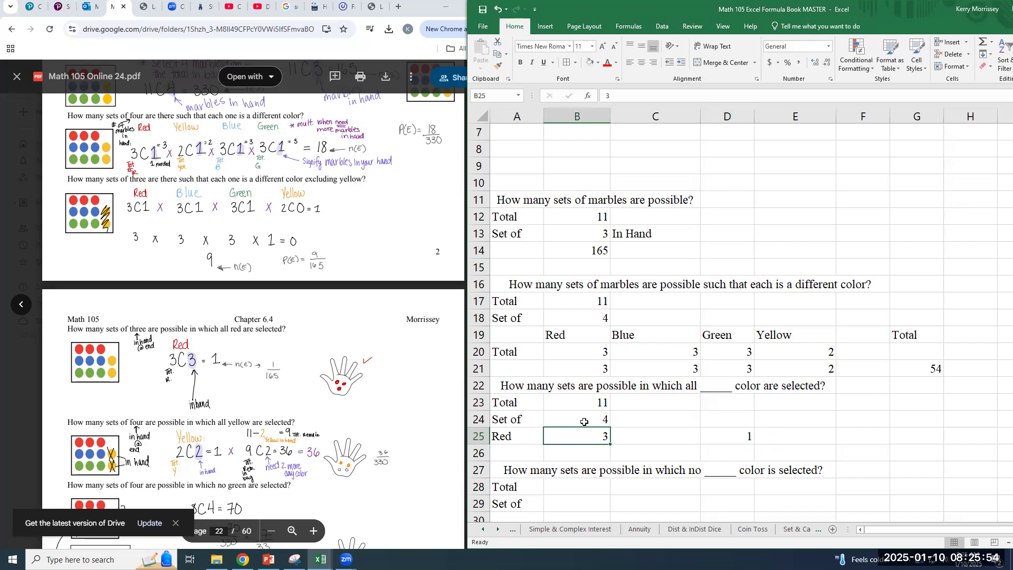
pyautogui.click(712, 442)
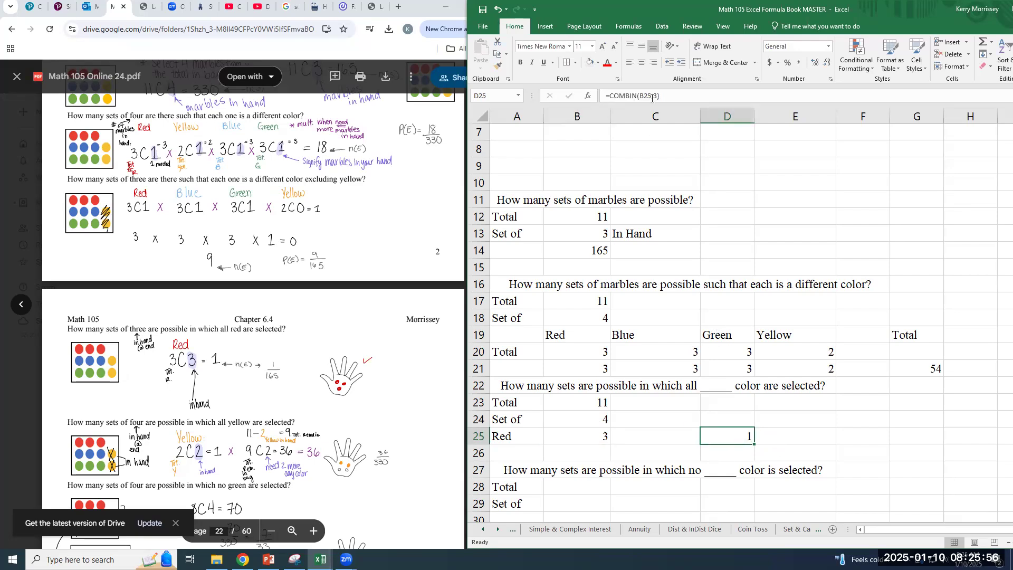
pyautogui.click(797, 438)
pyautogui.write('=')
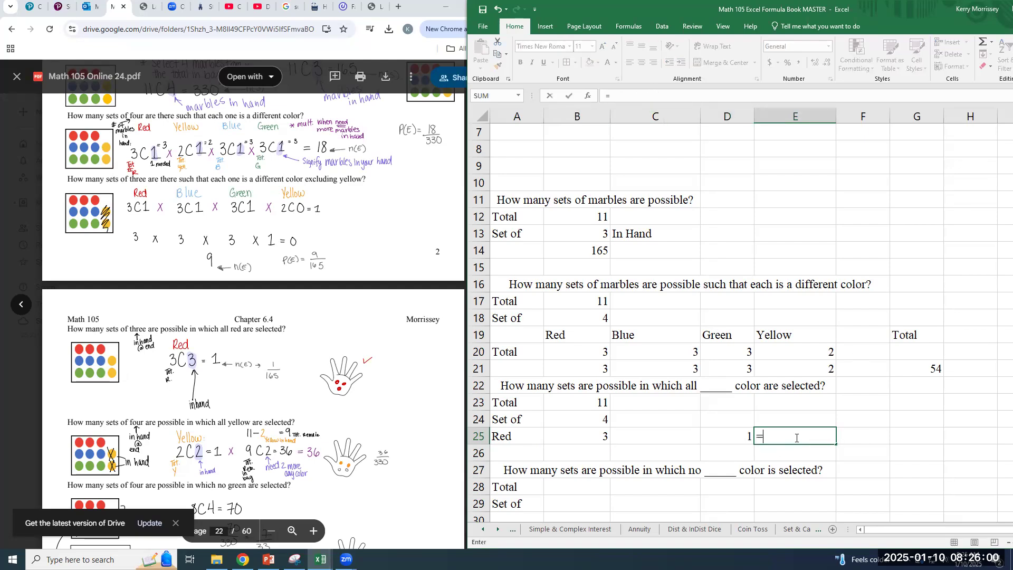
pyautogui.write('combin(')
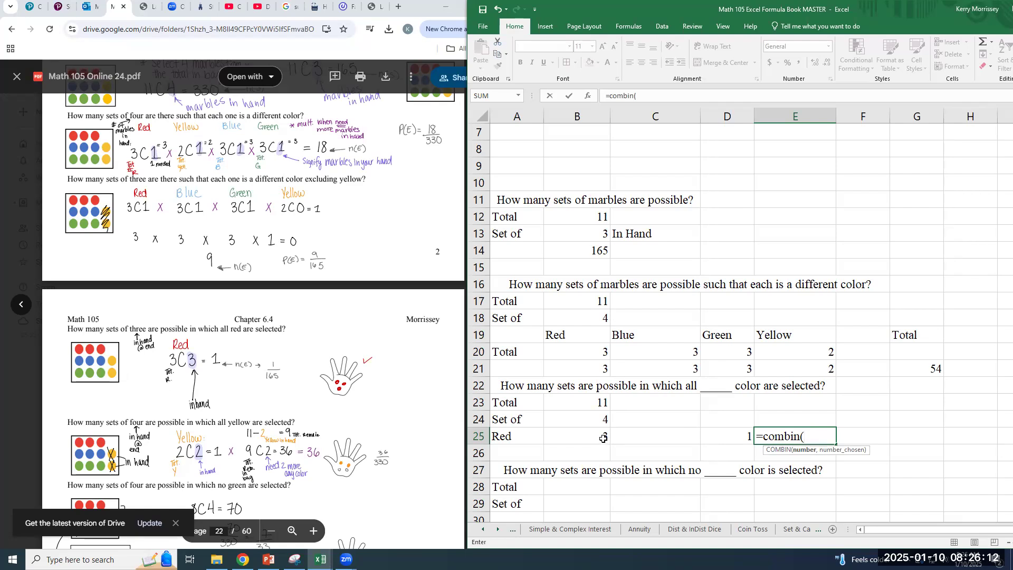
pyautogui.write('8,')
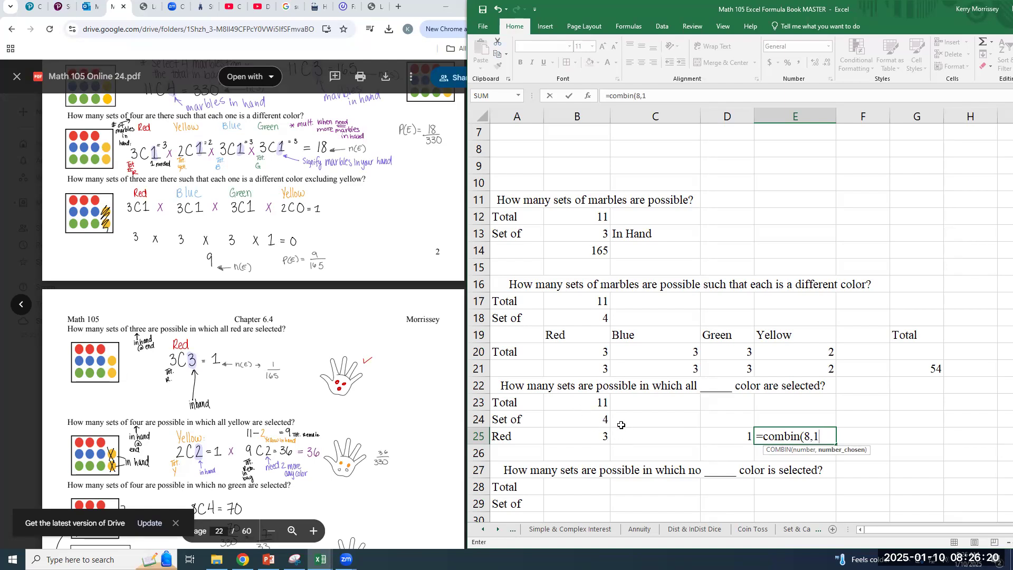
pyautogui.write('1)')
pyautogui.press('Tab')
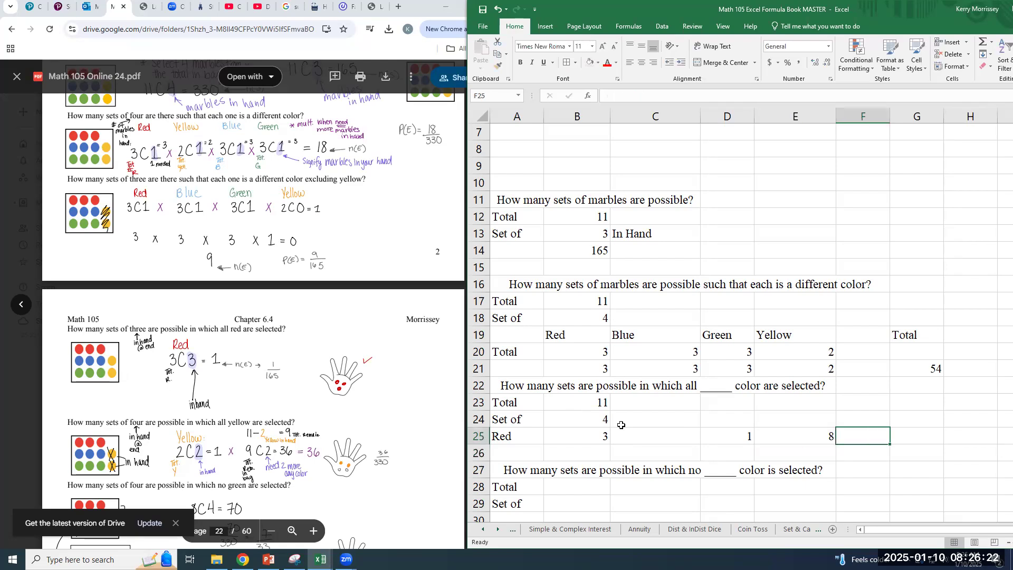
# Label G25 as Total and enter 8 in H25
pyautogui.press('Tab')
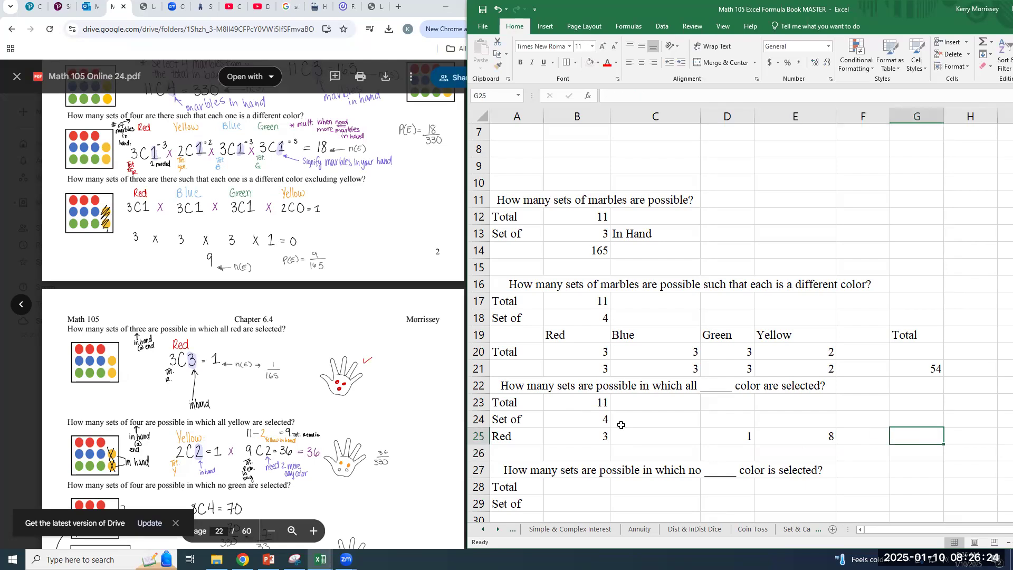
pyautogui.write('Total 8')
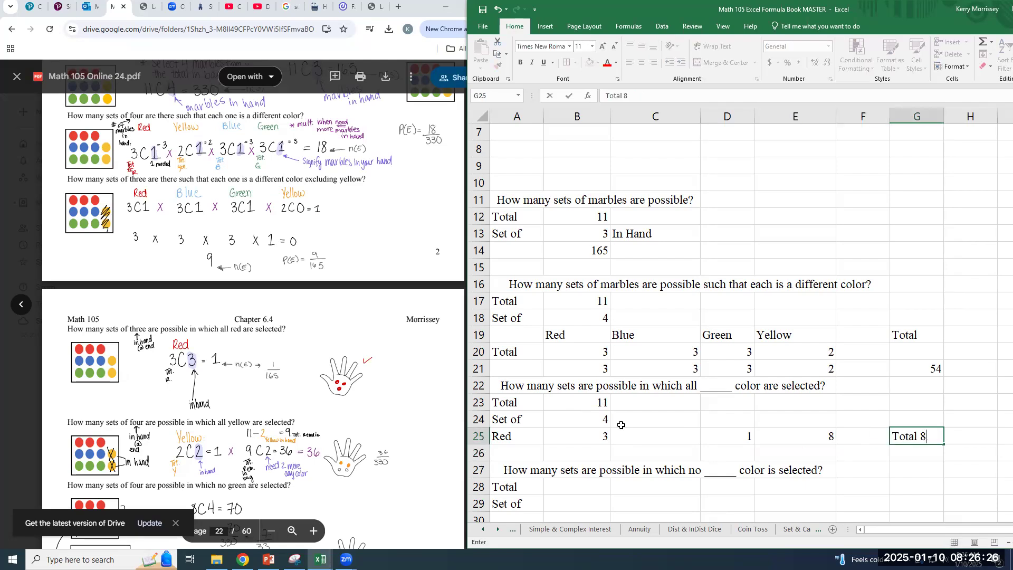
pyautogui.press('BackSpace')
pyautogui.press('BackSpace')
pyautogui.press('Tab')
pyautogui.write('8')
pyautogui.press('Return')
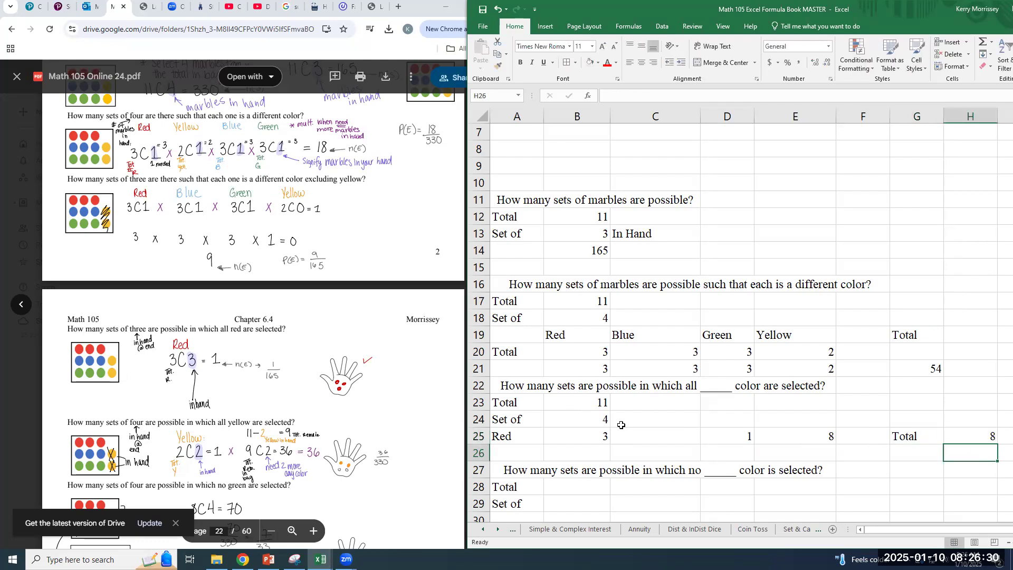
# Set the set size in B24 to 5 and update the remaining-marbles formula in E25 to =COMBIN(8,2)
pyautogui.click(602, 422)
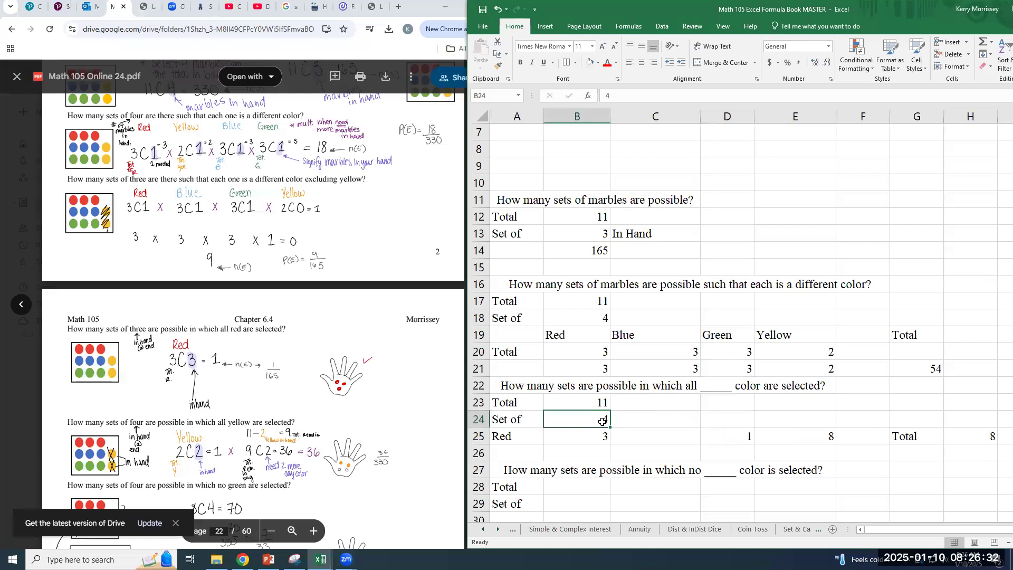
pyautogui.write('5')
pyautogui.press('Return')
pyautogui.press('Right')
pyautogui.press('Right')
pyautogui.press('Right')
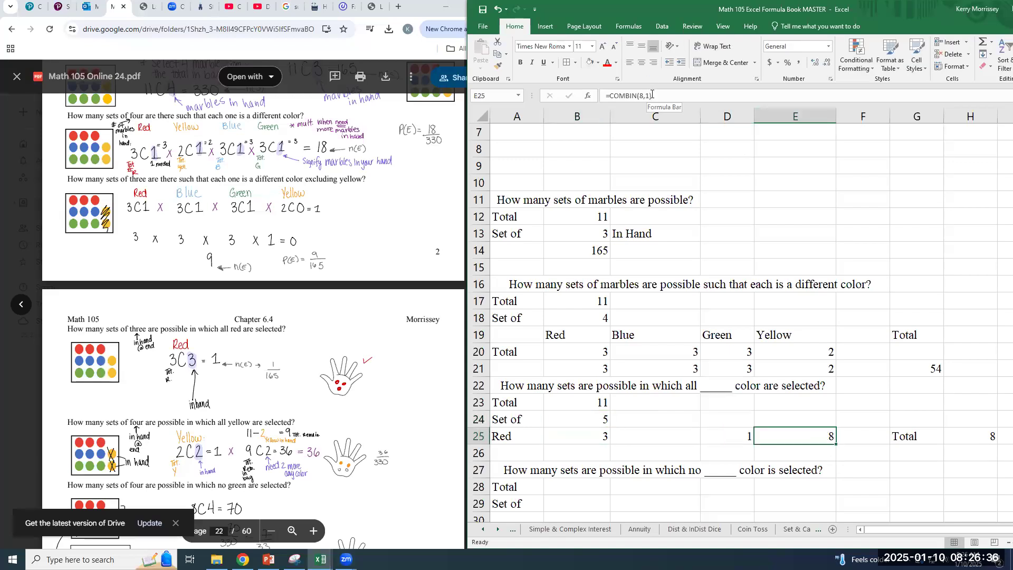
pyautogui.click(670, 96)
pyautogui.press('BackSpace')
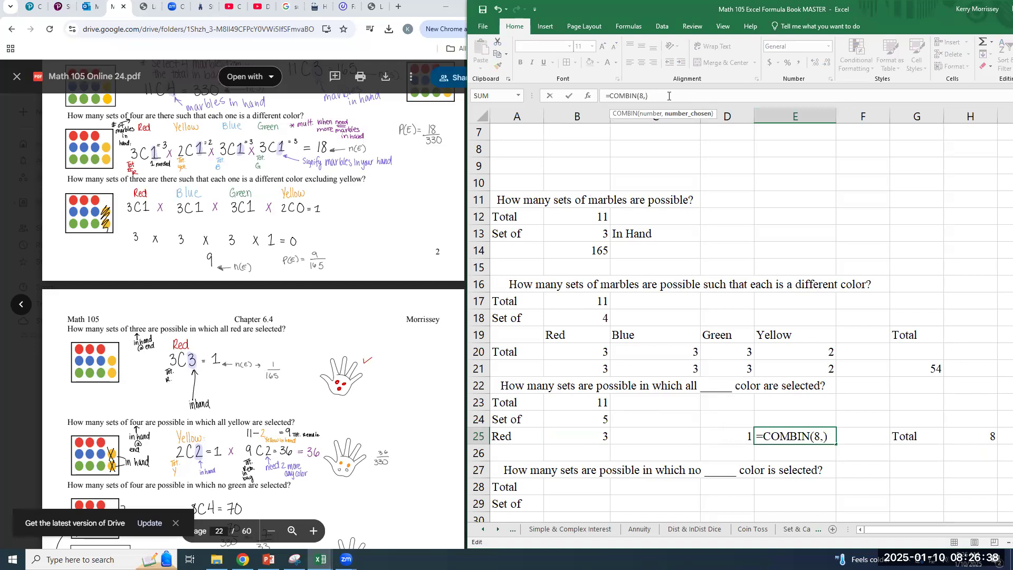
pyautogui.write('28')
pyautogui.press('Return')
pyautogui.press('Up')
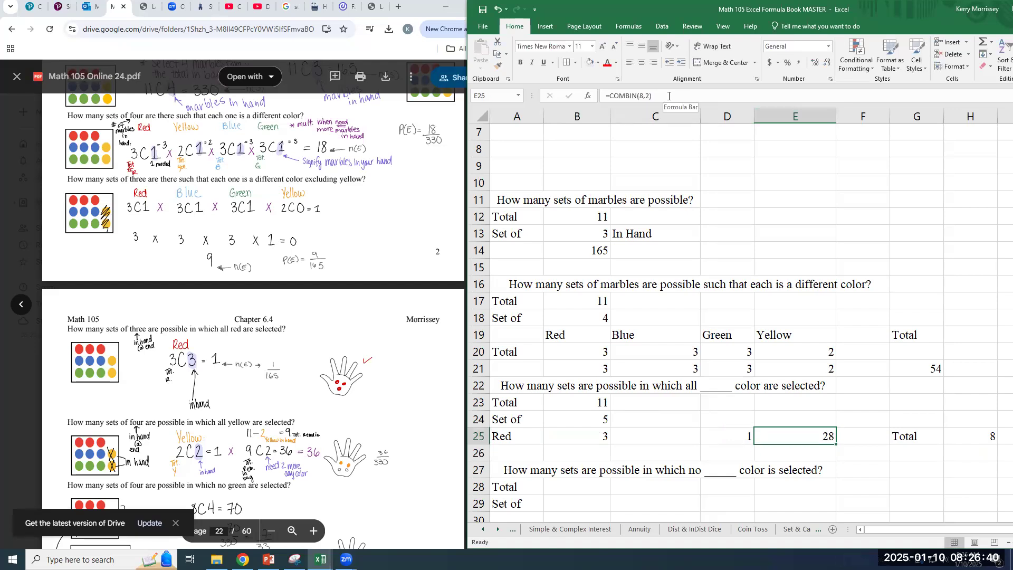
# Review the red COMBIN formula in D25 and the remaining-marbles formula in E25
pyautogui.press('Left')
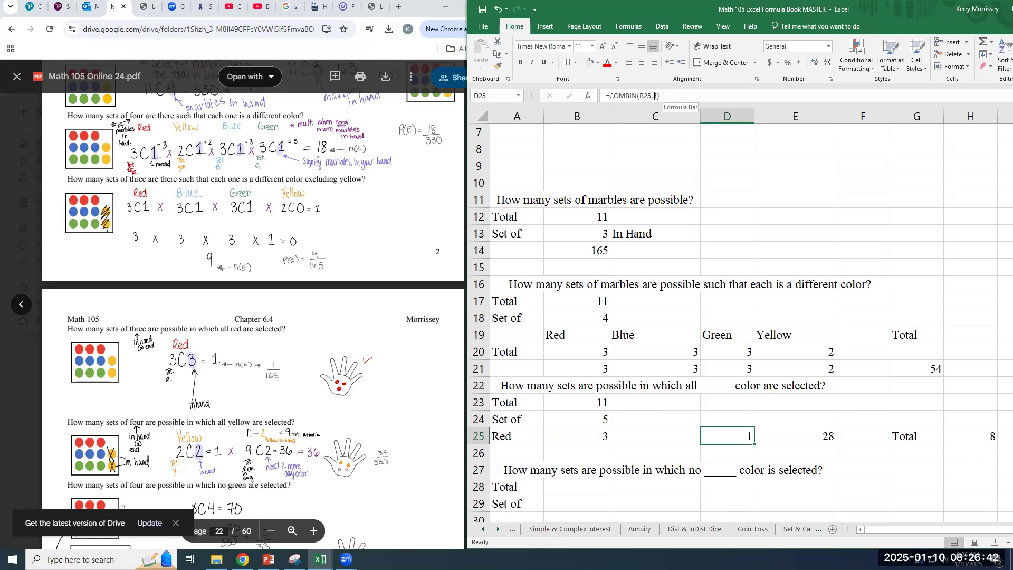
pyautogui.click(666, 97)
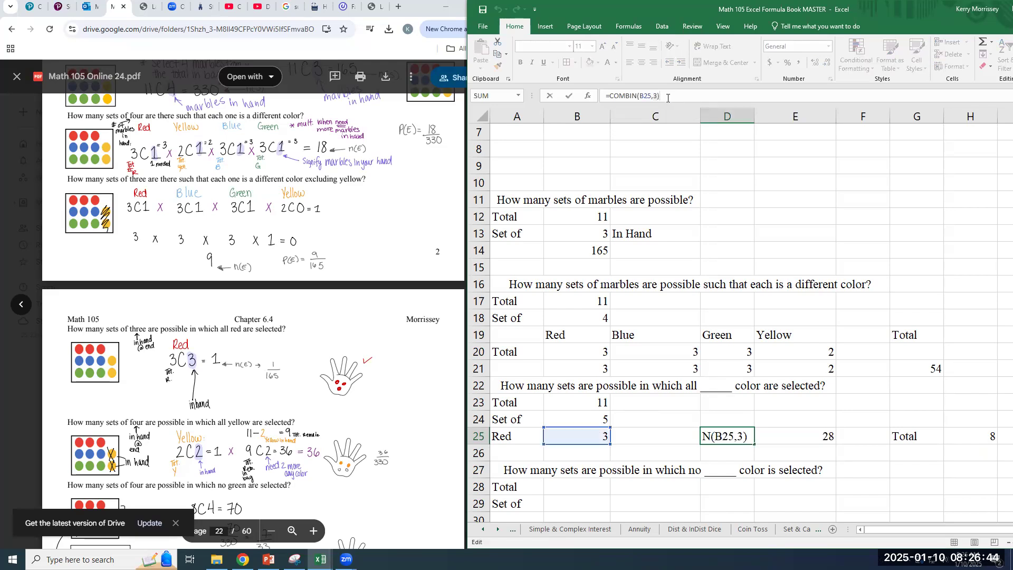
pyautogui.press('Return')
pyautogui.press('Up')
pyautogui.press('Right')
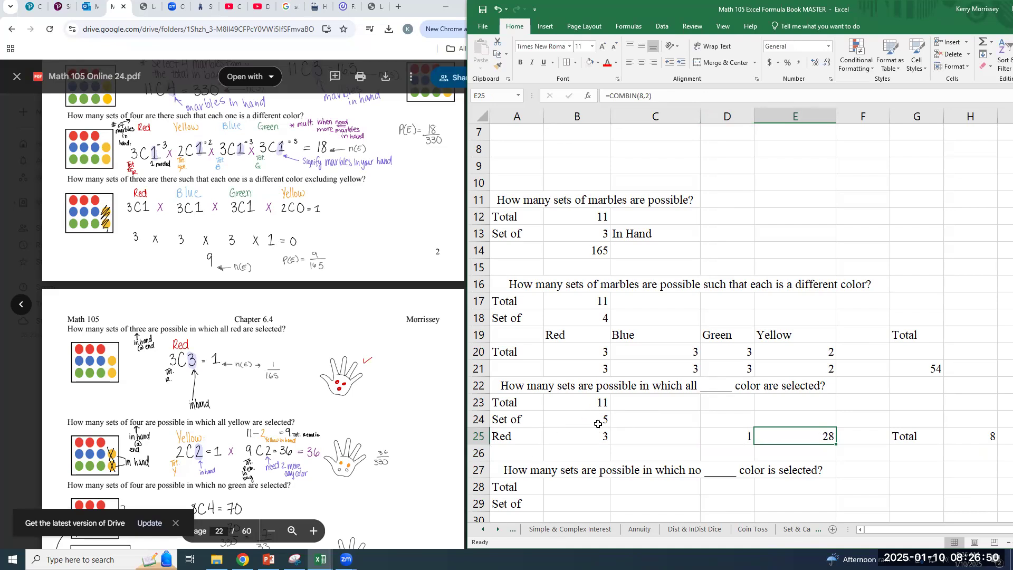
# Find the no-green question in the PDF notes and label A30 as Green under the no-color question
pyautogui.scroll(-1, 581, 439)
pyautogui.scroll(-2, 581, 439)
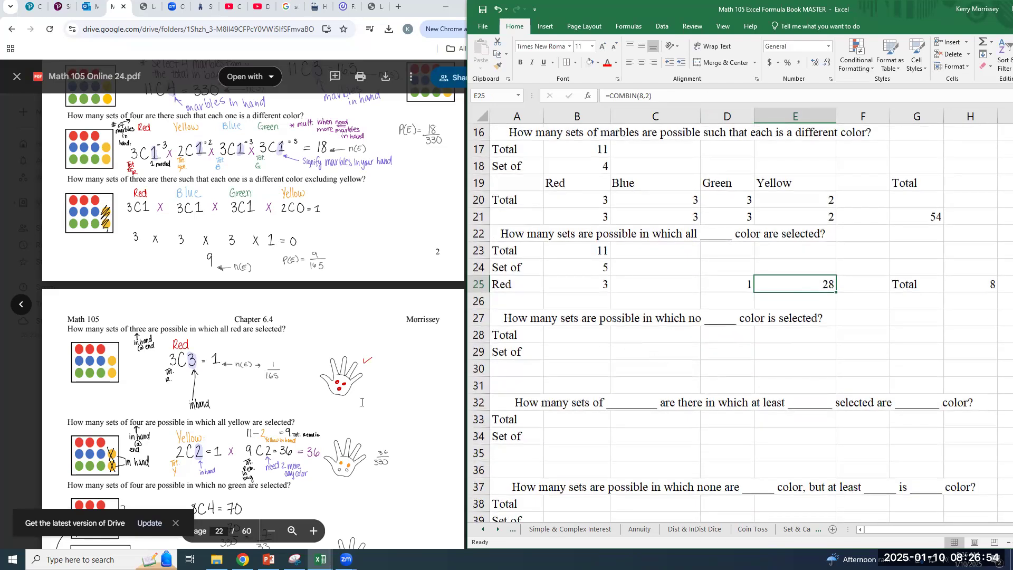
pyautogui.scroll(-1, 224, 407)
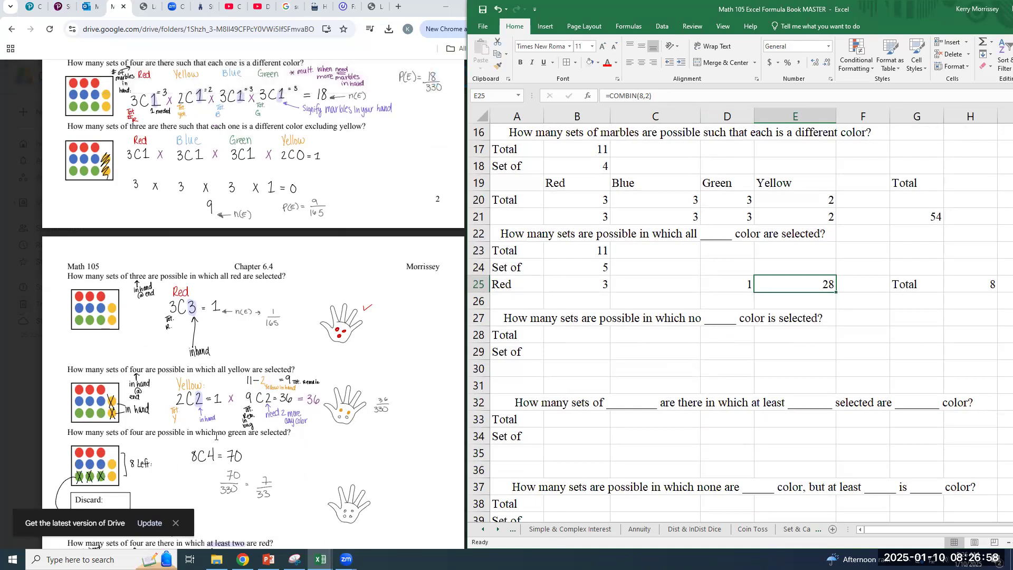
pyautogui.scroll(-2, 221, 435)
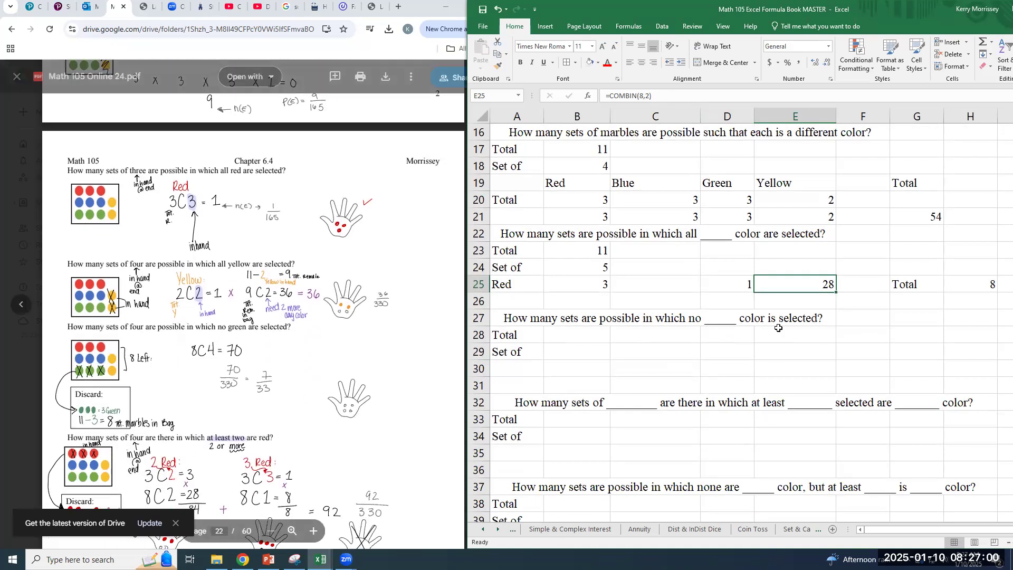
pyautogui.click(526, 367)
pyautogui.write('Green')
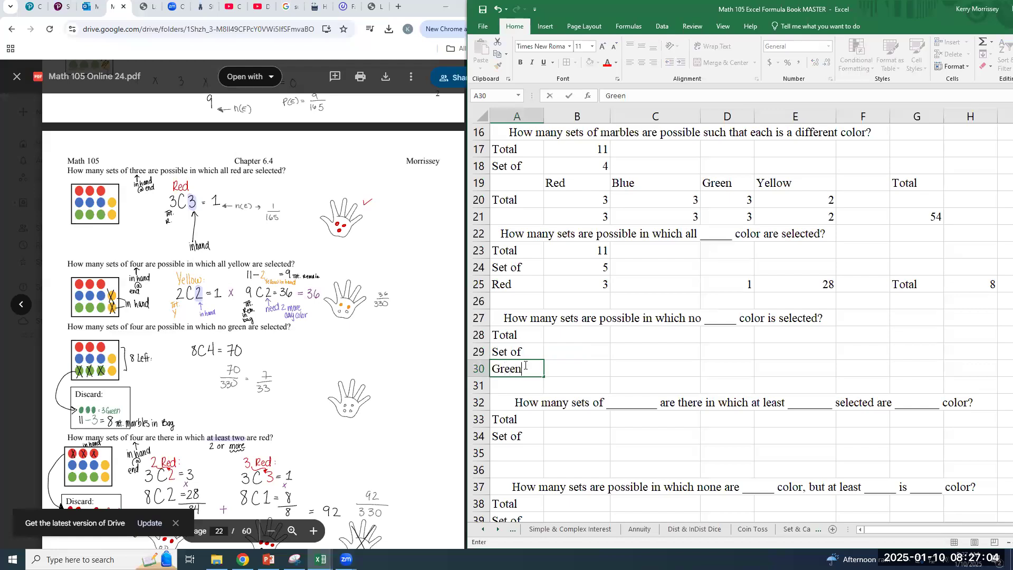
# Enter a total of 11 in B28, a set size of 4 in B29 and 3 in B30, and label C30 as Non Green
pyautogui.press('Tab')
pyautogui.press('Up')
pyautogui.press('Up')
pyautogui.write('11')
pyautogui.press('Return')
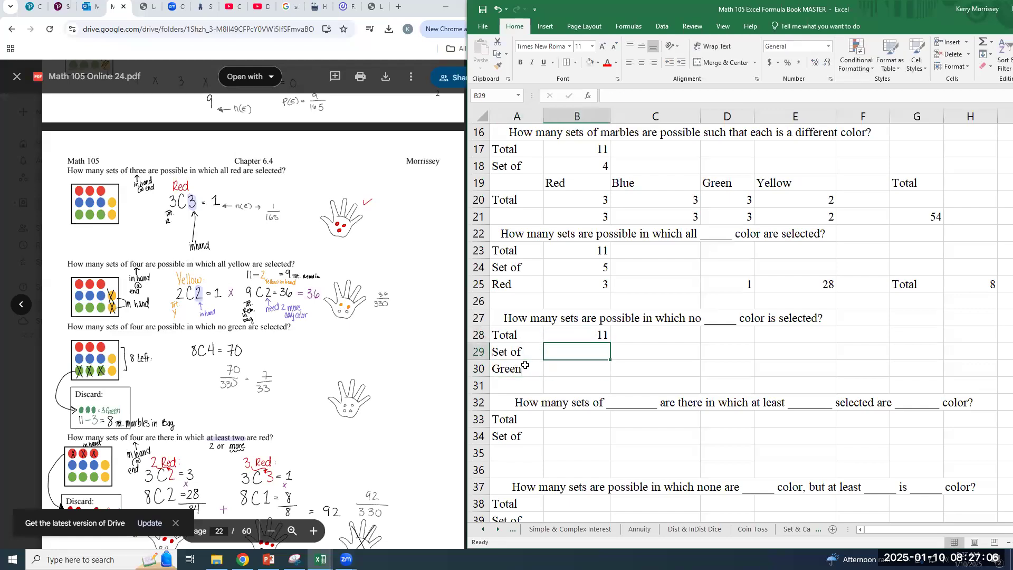
pyautogui.write('4')
pyautogui.press('Return')
pyautogui.write('3')
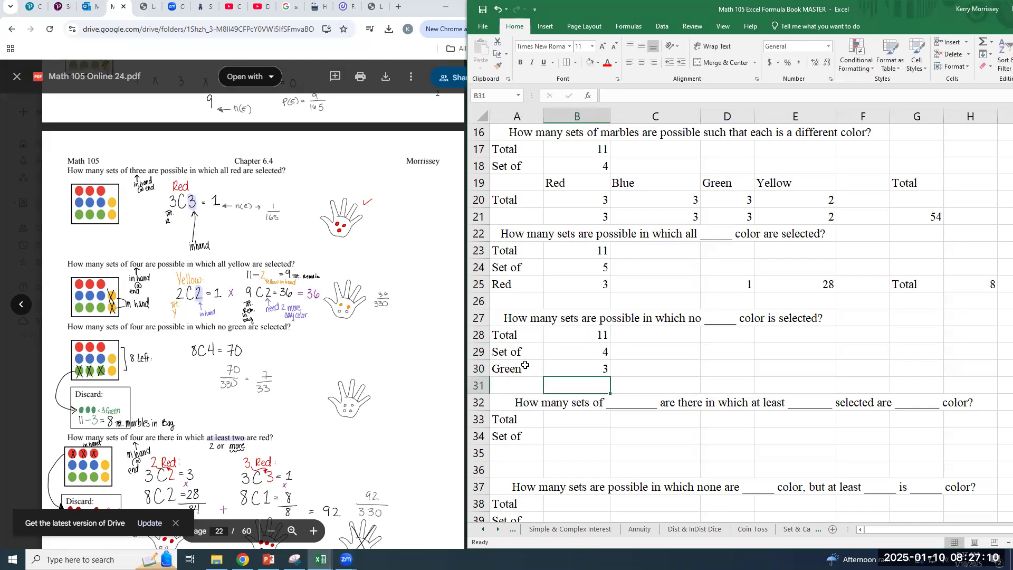
pyautogui.press('Tab')
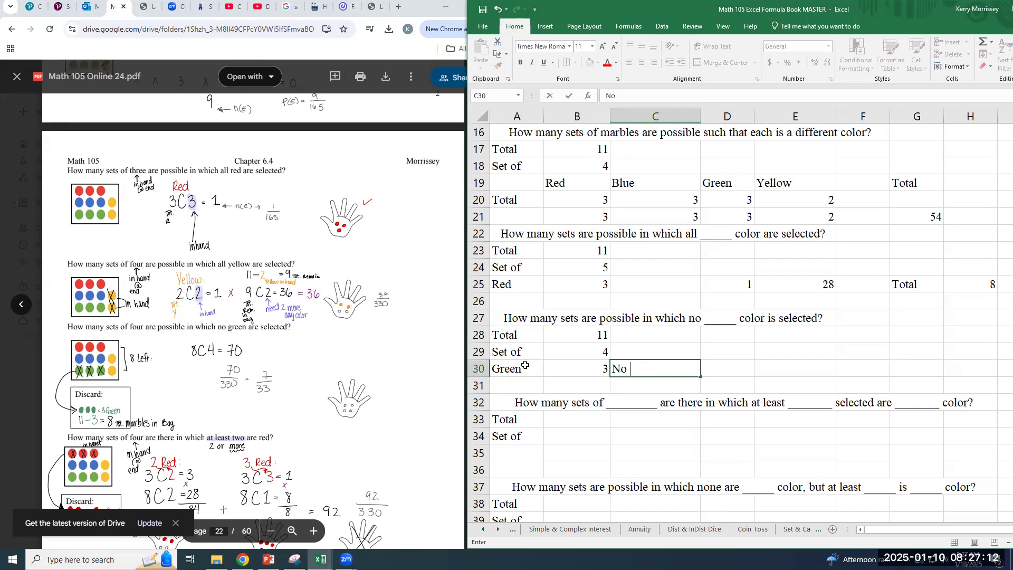
pyautogui.write('n Green')
pyautogui.press('Tab')
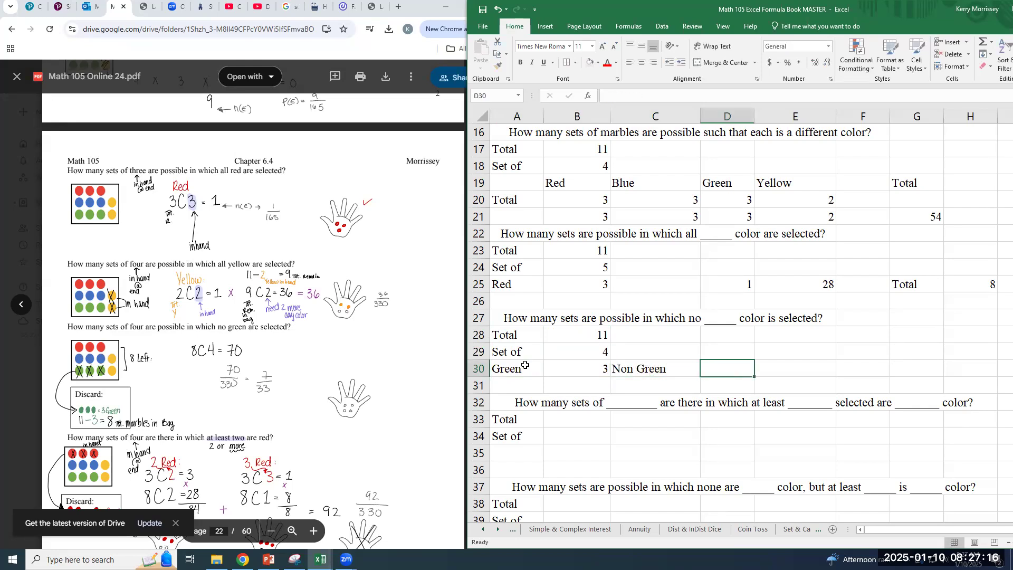
# Calculate the non-green marbles in D30 with the formula =B28-B30
pyautogui.write('=')
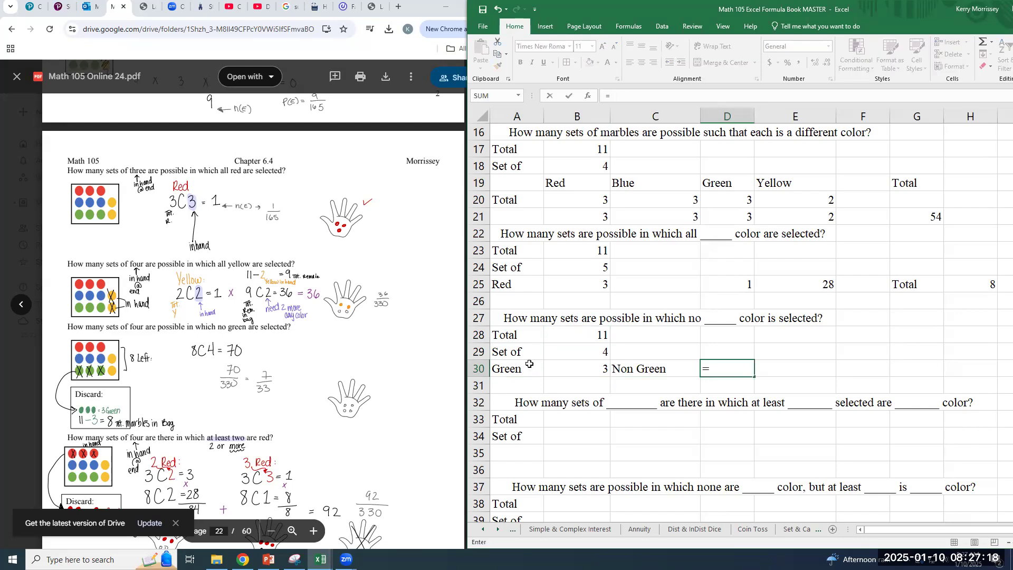
pyautogui.click(586, 338)
pyautogui.write('-')
pyautogui.click(588, 369)
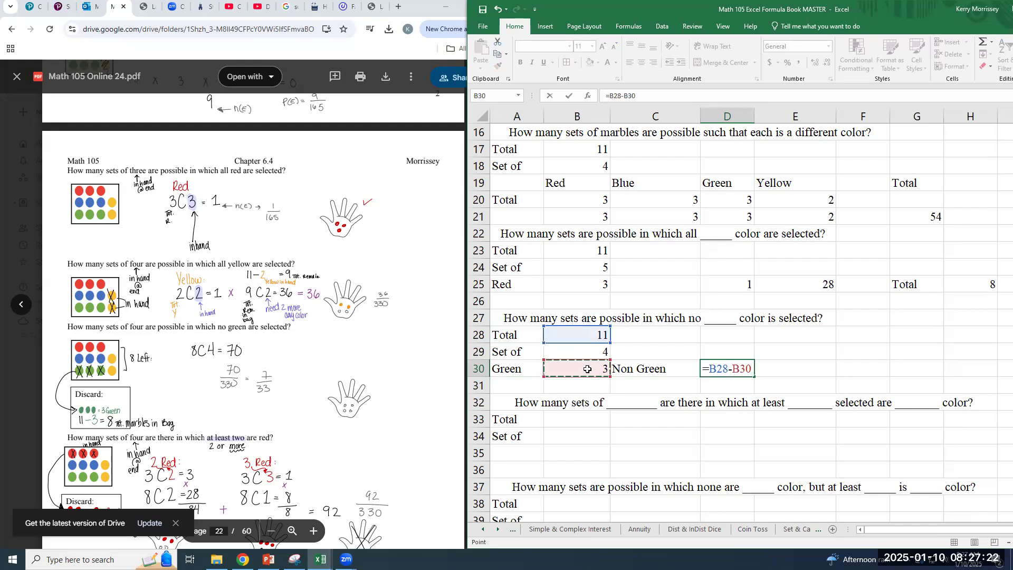
pyautogui.press('Tab')
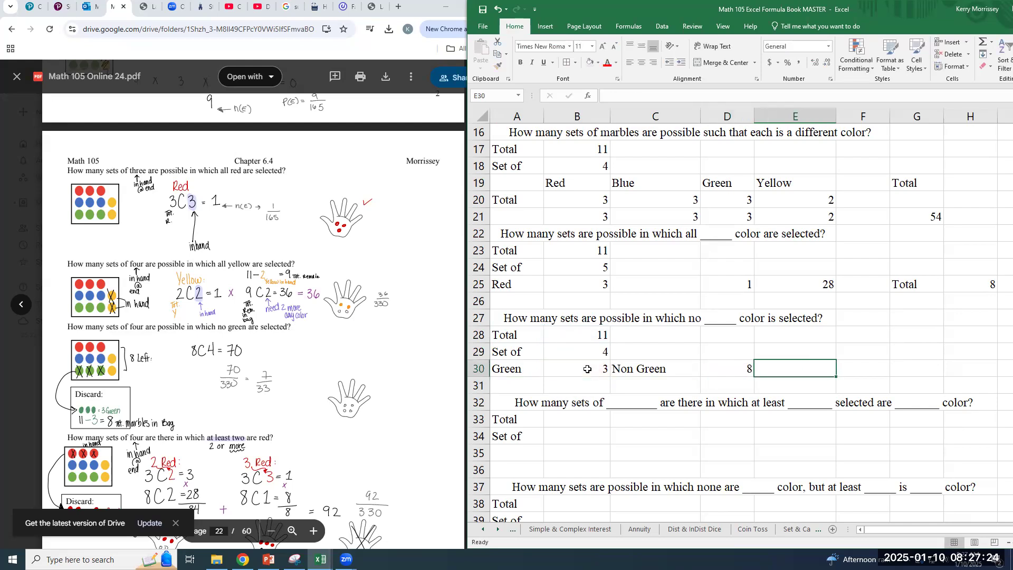
# Add the note "Left in the bag" in E30 beside the non-green count
pyautogui.write('Left in ht')
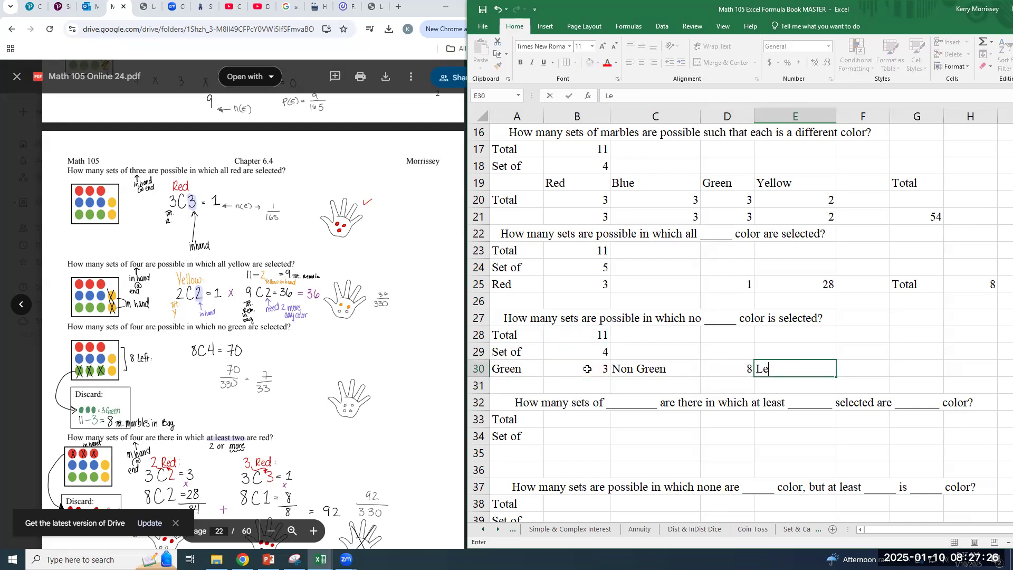
pyautogui.press('BackSpace')
pyautogui.press('BackSpace')
pyautogui.write('the bag')
pyautogui.press('Tab')
pyautogui.press('Tab')
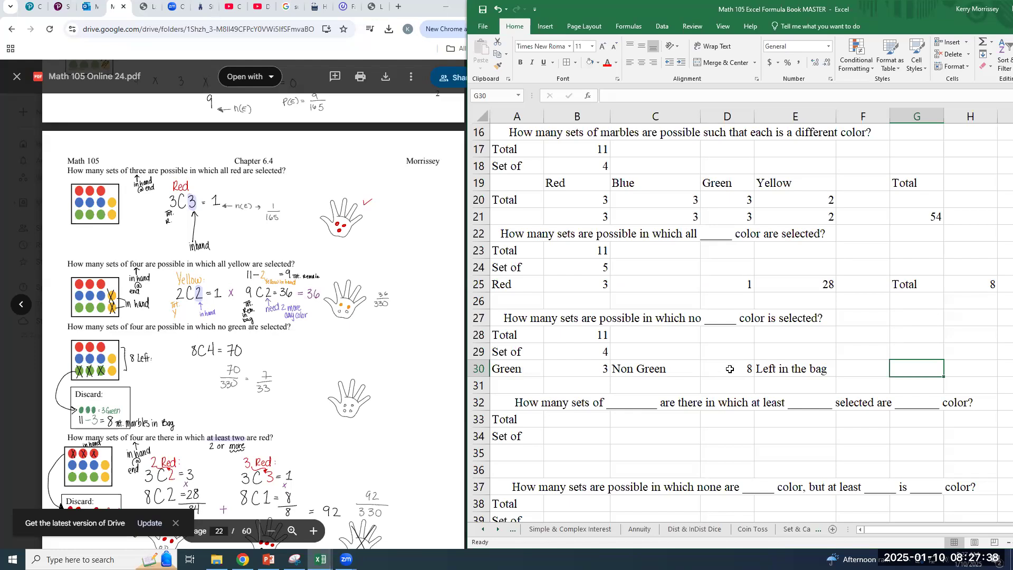
# Compute the number of no-green sets in G30 with =COMBIN(D30,B29)
pyautogui.write('=combin(')
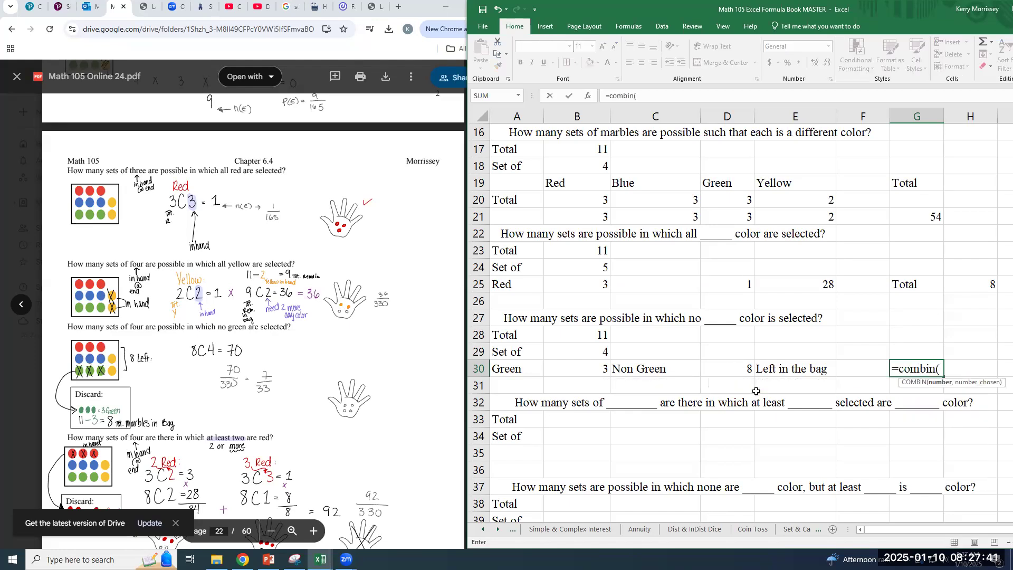
pyautogui.click(735, 371)
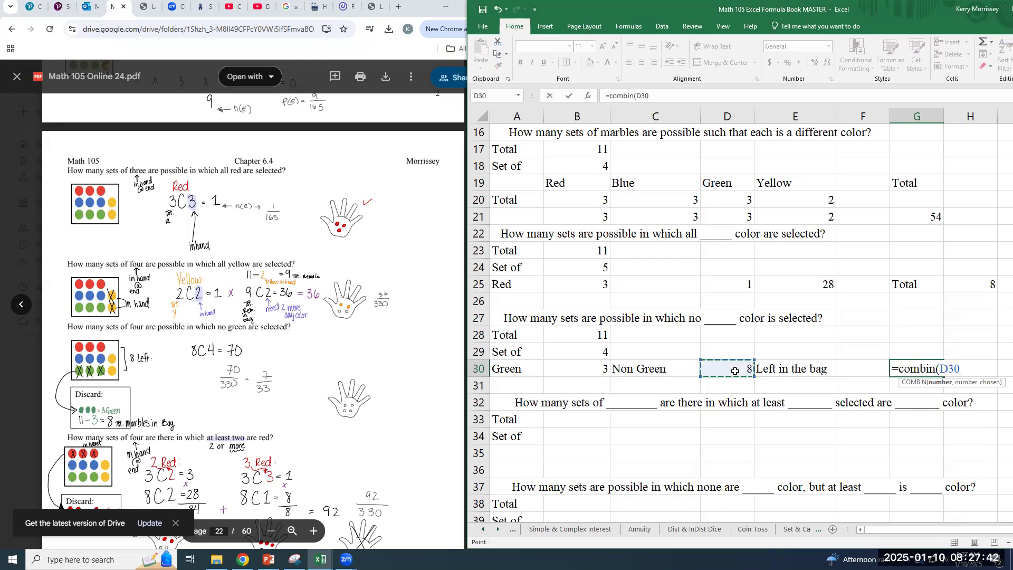
pyautogui.write(',')
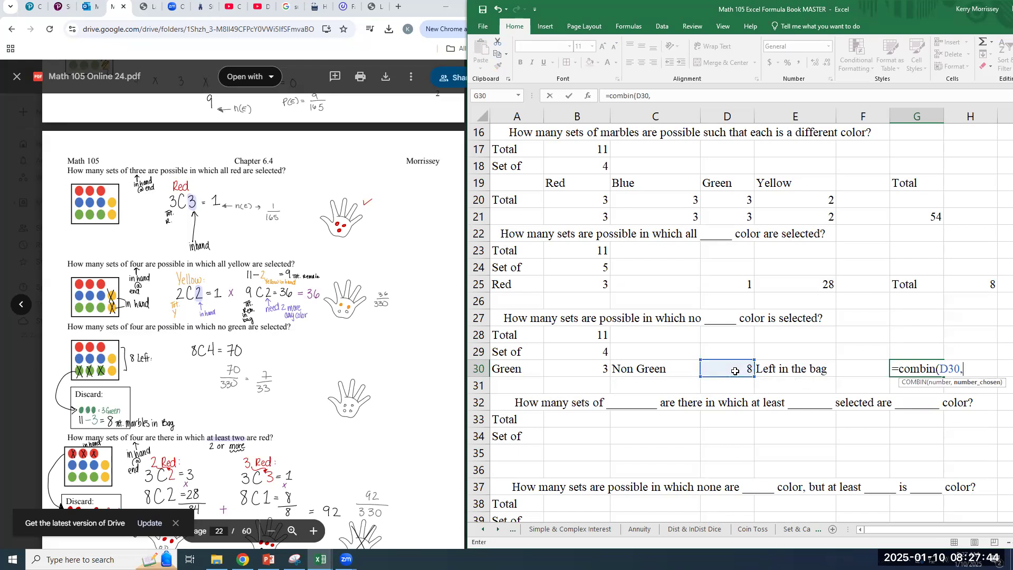
pyautogui.click(590, 352)
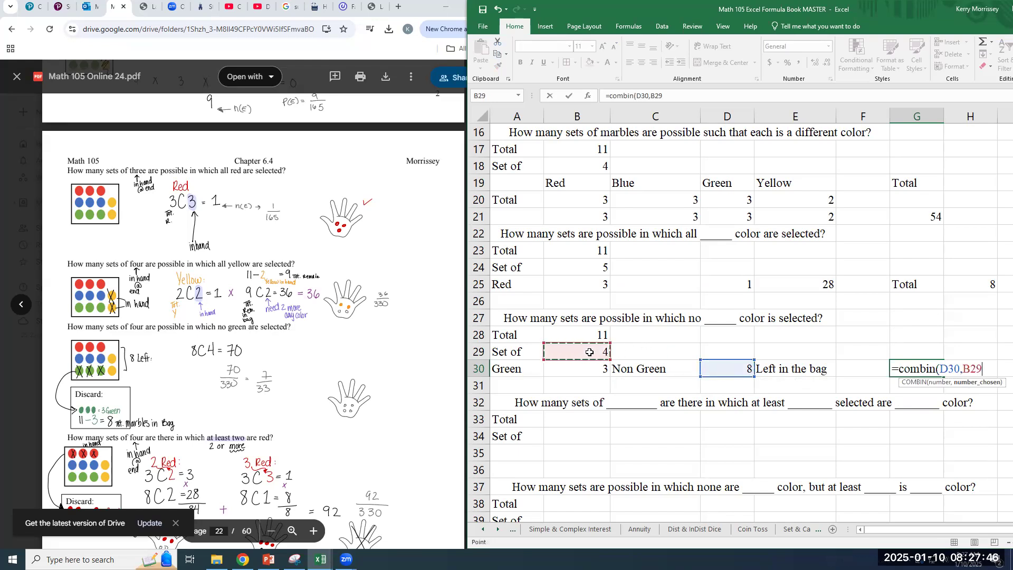
pyautogui.write(')')
pyautogui.hotkey('ctrl', 'Return')
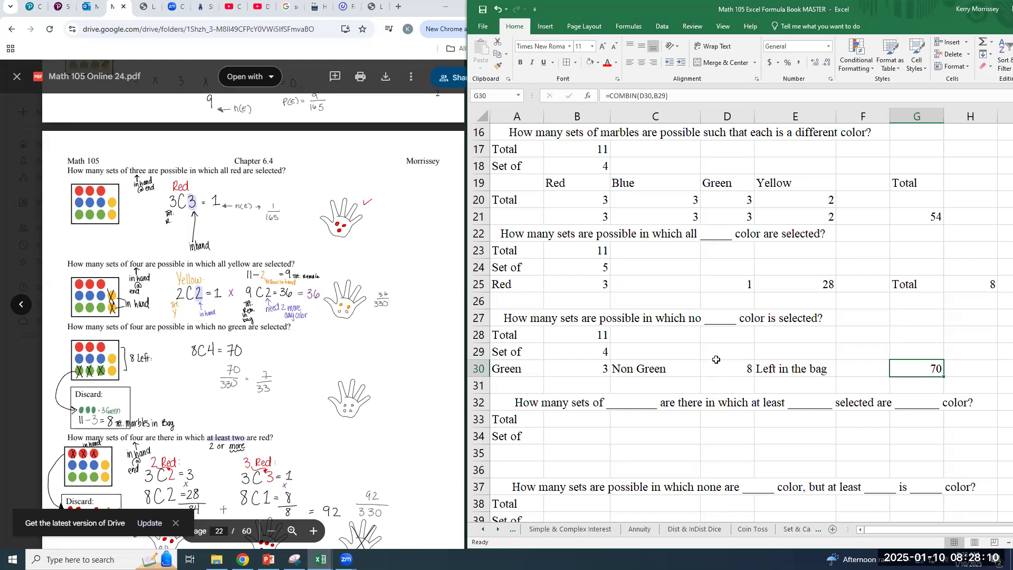
# For the "at least" question, enter a total of 11 in B33 and a set size of 4 in B34
pyautogui.scroll(-2, 716, 360)
pyautogui.scroll(-3, 267, 371)
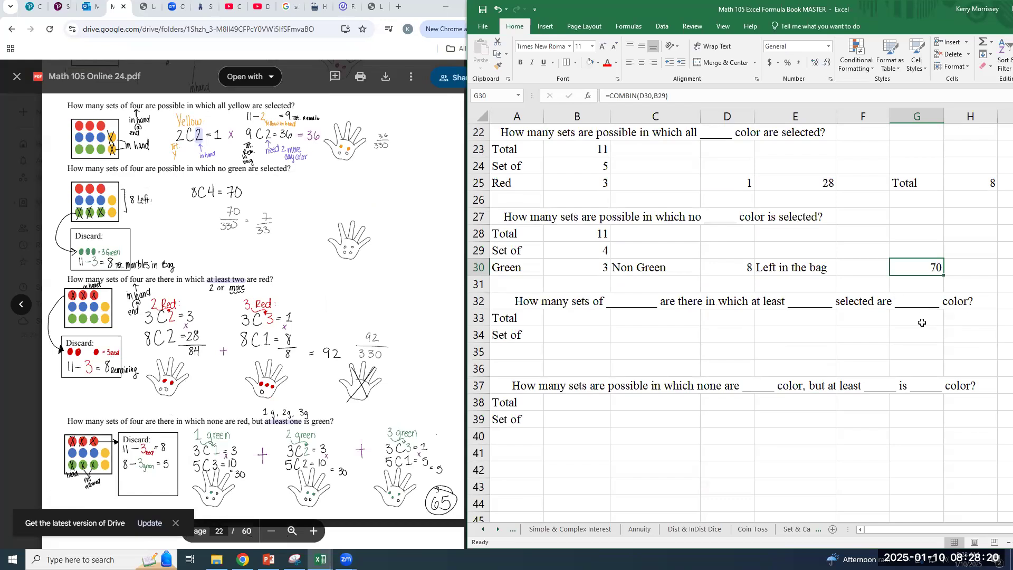
pyautogui.click(523, 351)
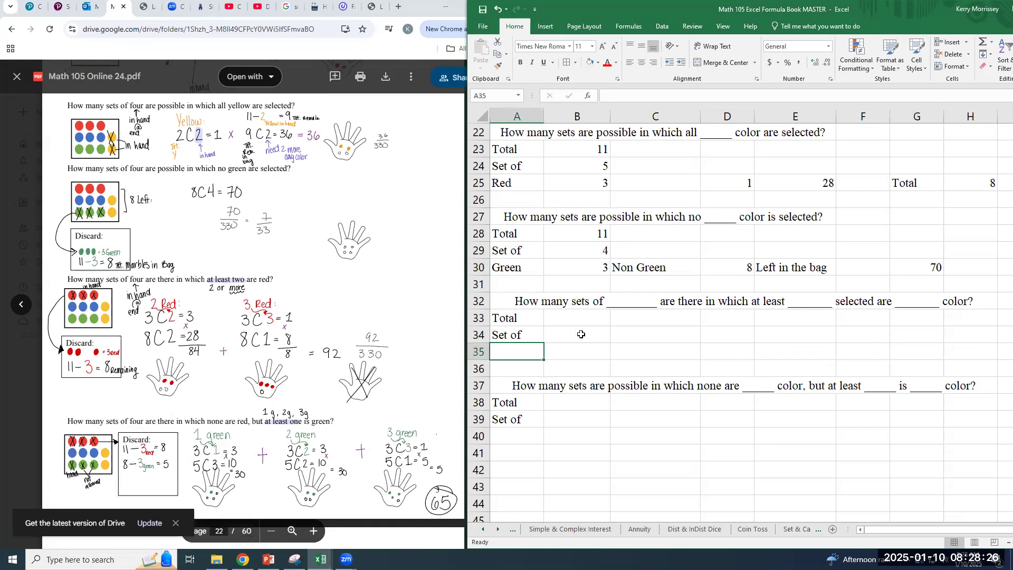
pyautogui.click(569, 318)
pyautogui.write('11')
pyautogui.press('Return')
pyautogui.write('4')
pyautogui.press('Return')
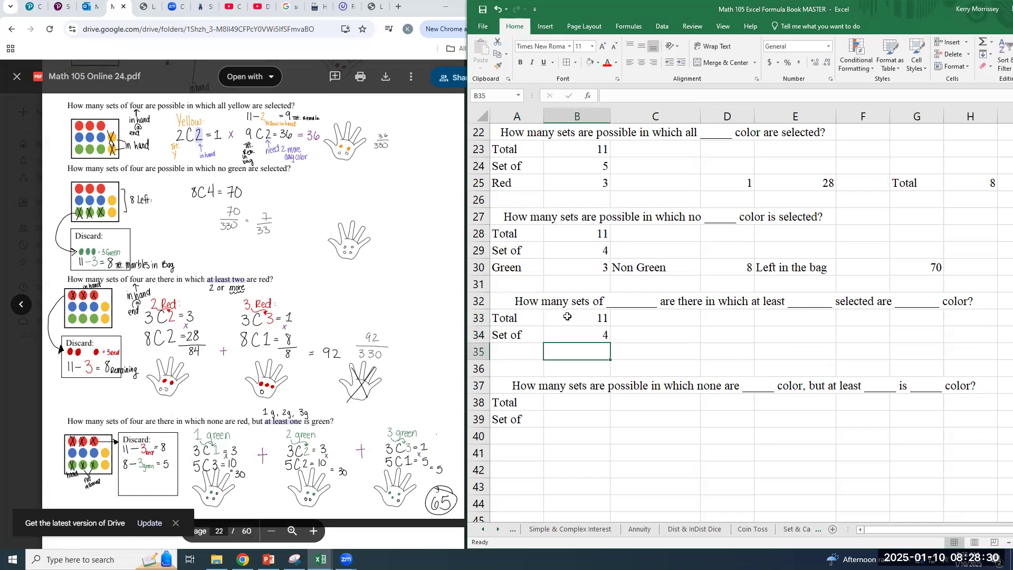
# Label A35 as Red and enter 3 red marbles in B35
pyautogui.press('Left')
pyautogui.write('Red')
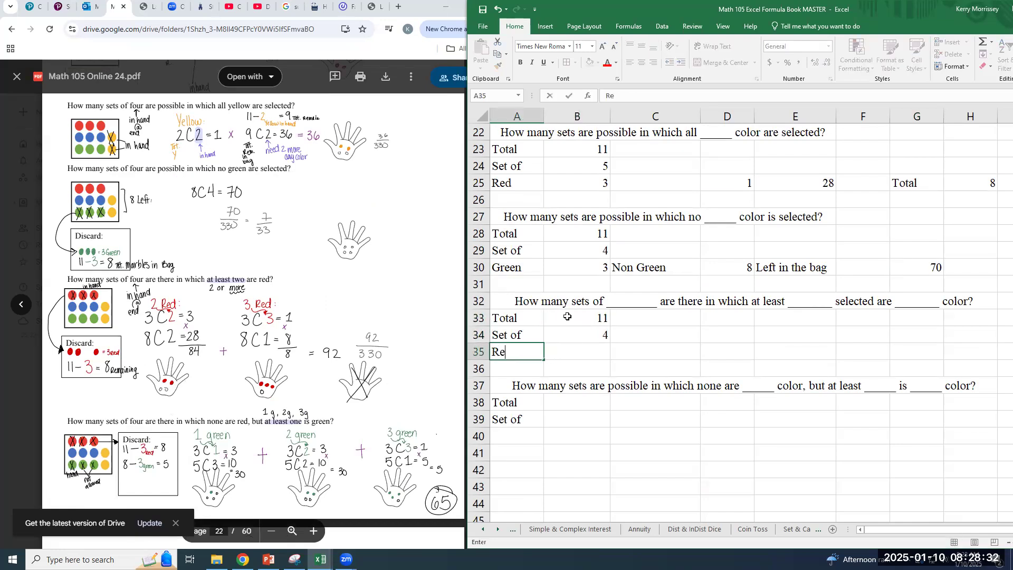
pyautogui.press('Tab')
pyautogui.write('3')
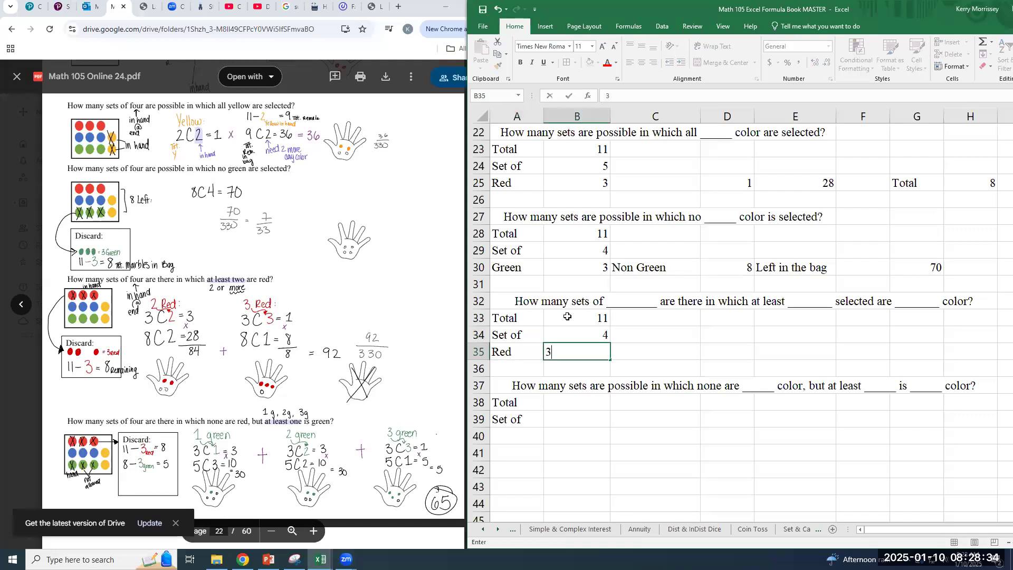
pyautogui.press('Tab')
pyautogui.press('Tab')
# Add the case headings "2 Red" in D33 and "3 Red" in F33
pyautogui.press('Up')
pyautogui.press('Up')
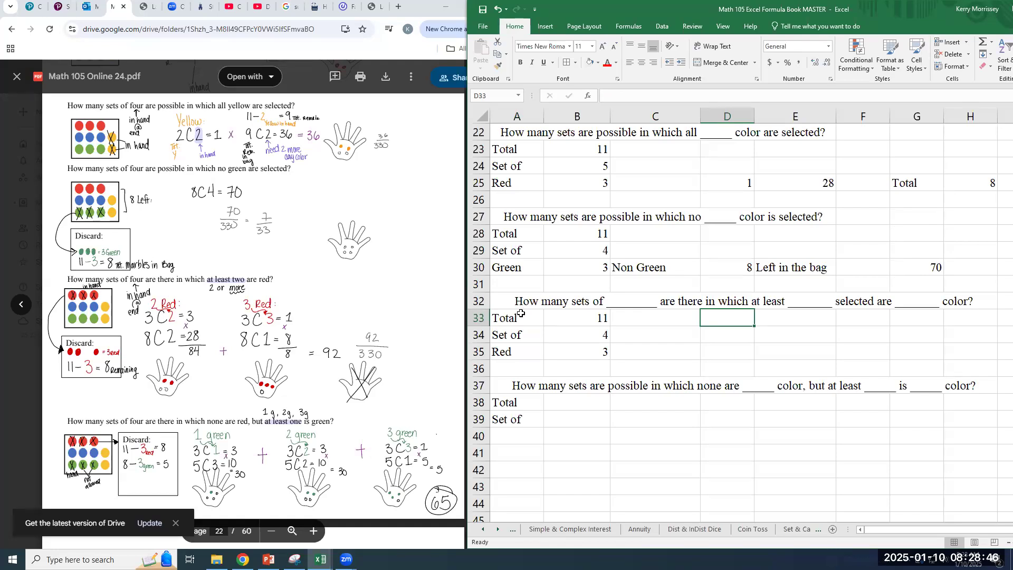
pyautogui.click(523, 349)
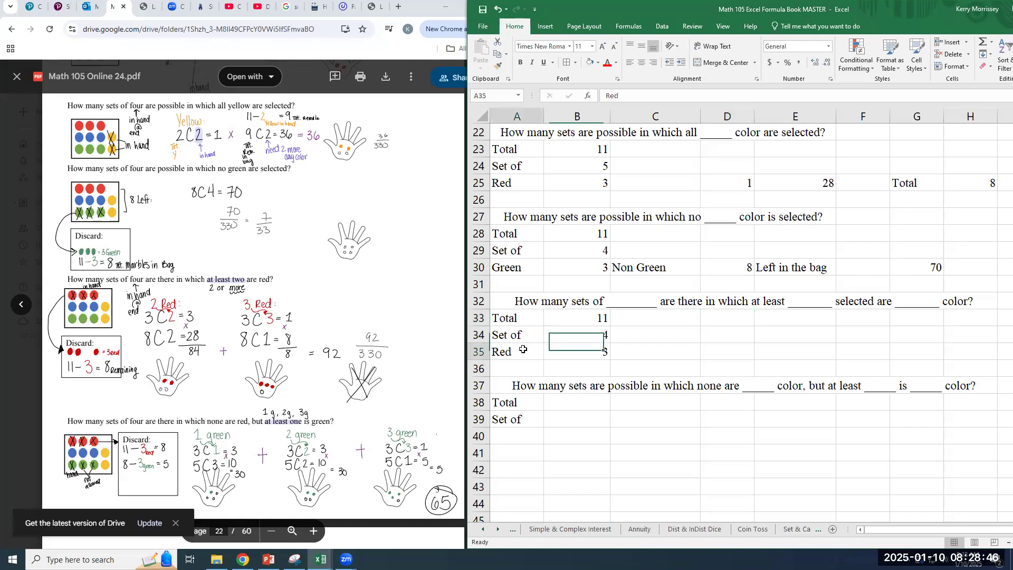
pyautogui.click(586, 352)
pyautogui.click(723, 317)
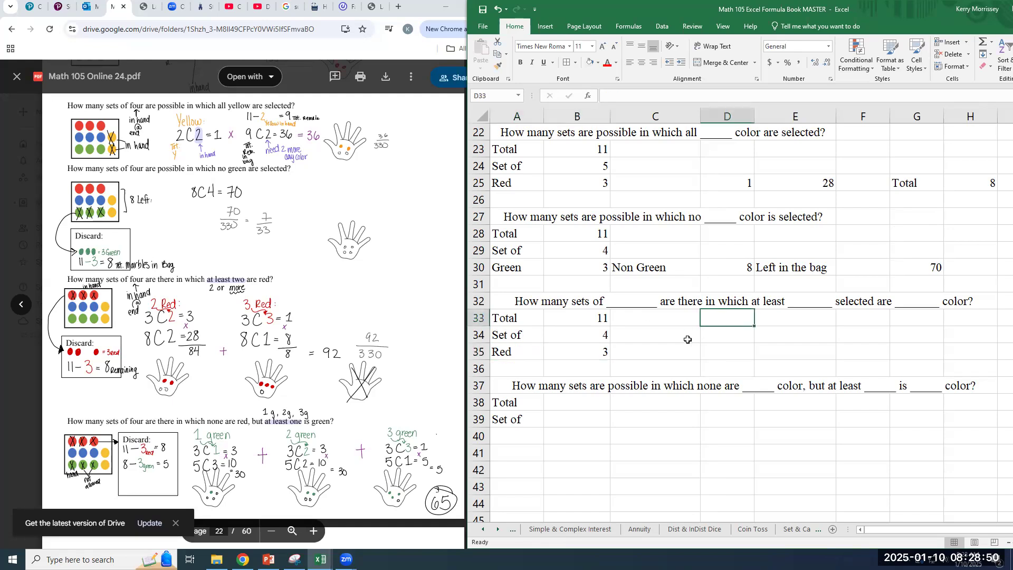
pyautogui.write('2 Red')
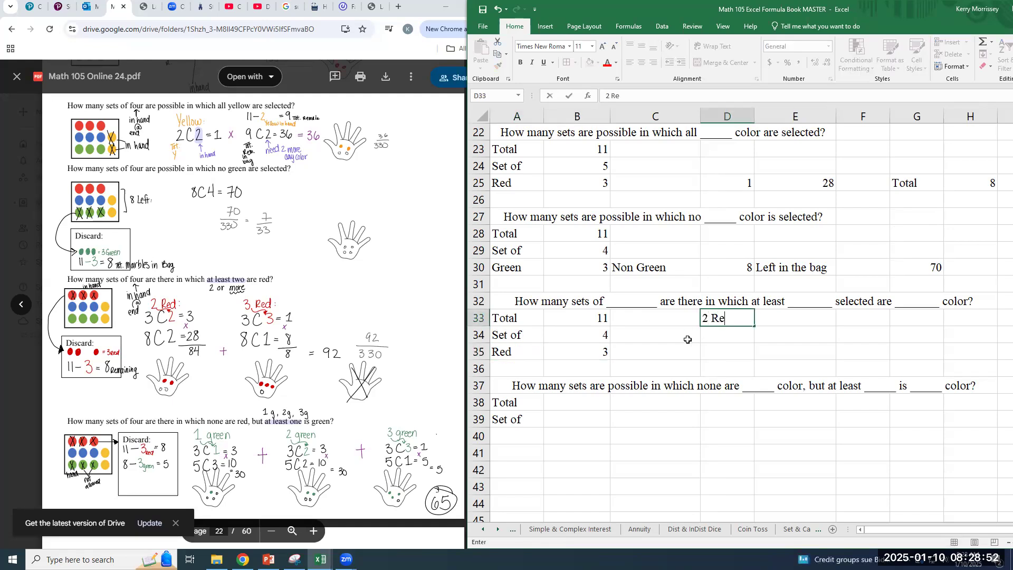
pyautogui.press('Tab')
pyautogui.press('Tab')
pyautogui.write('3 Red')
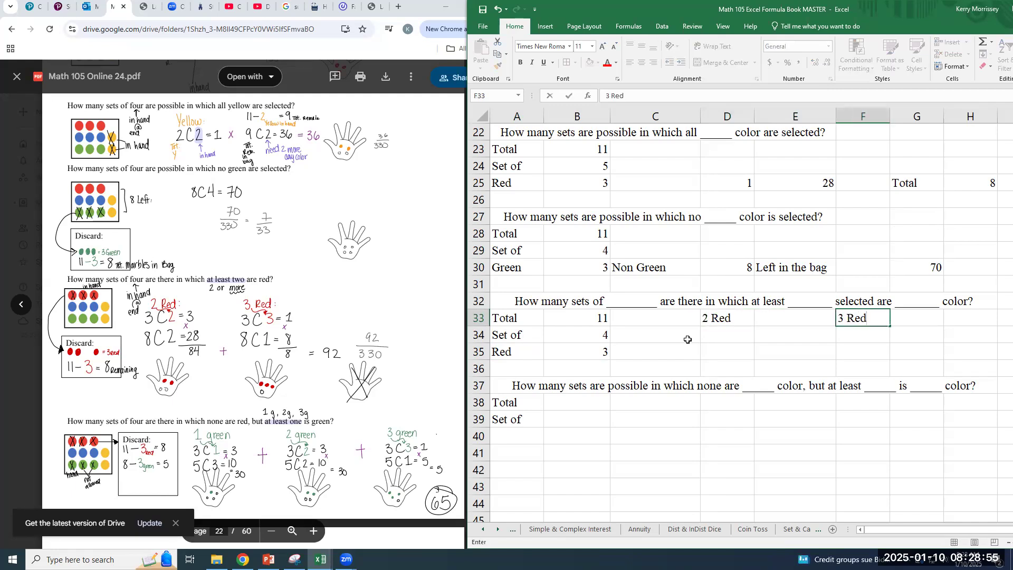
pyautogui.press('Return')
pyautogui.press('Left')
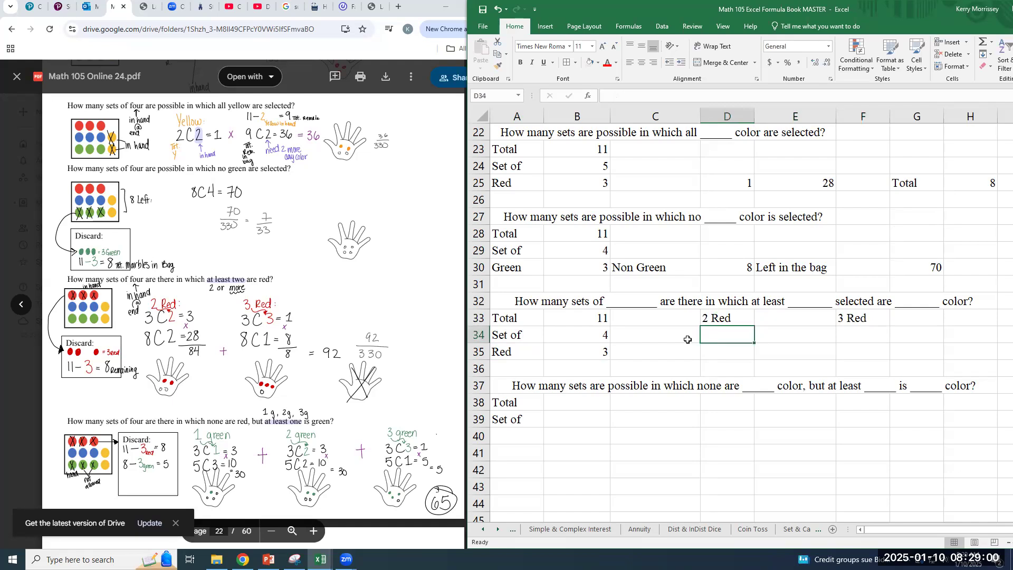
# Label A36 as Non Red below the Red row
pyautogui.write('=c')
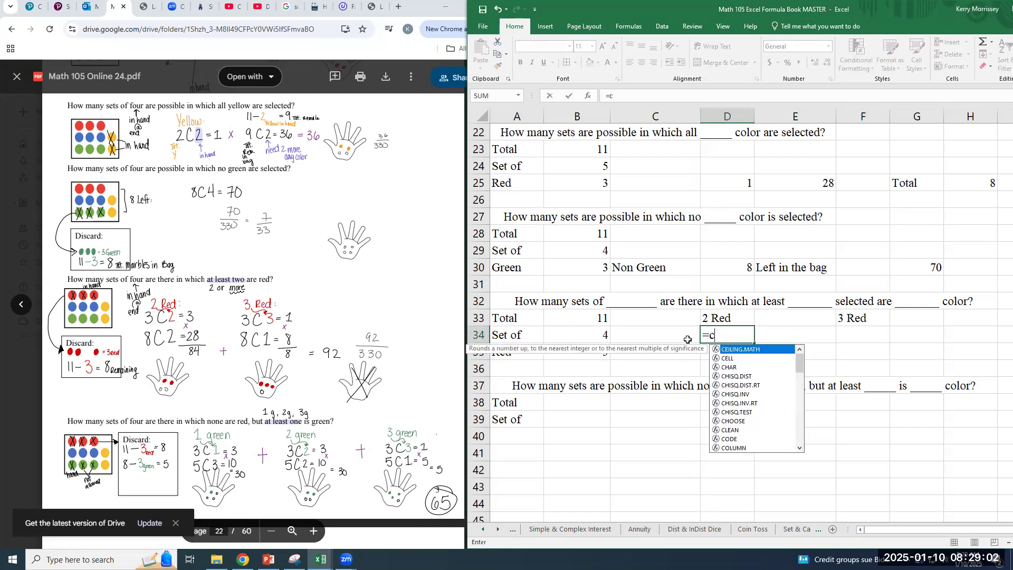
pyautogui.press('Escape')
pyautogui.press('Down')
pyautogui.press('Down')
pyautogui.press('Left')
pyautogui.press('Left')
pyautogui.press('Left')
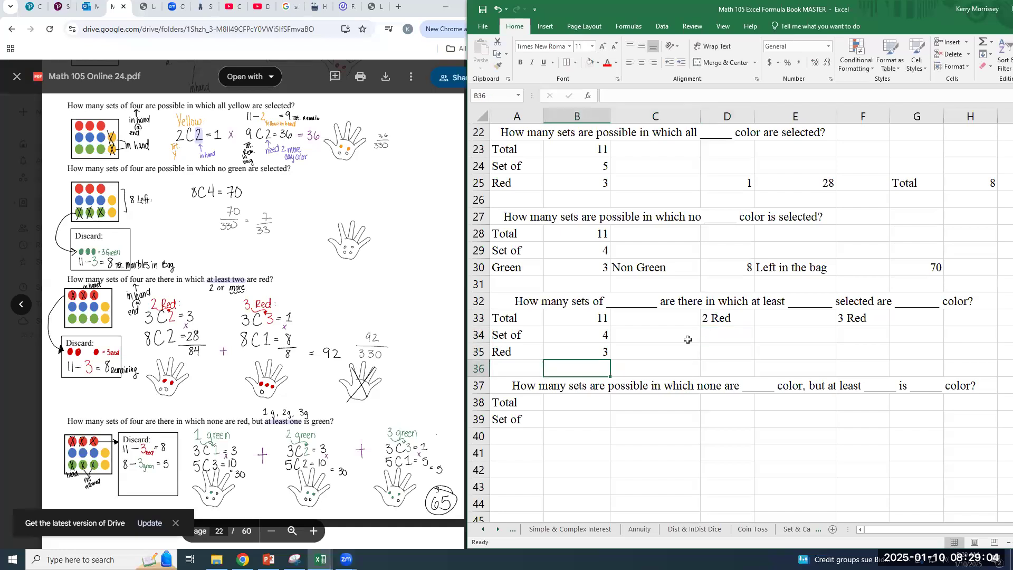
pyautogui.write('Non')
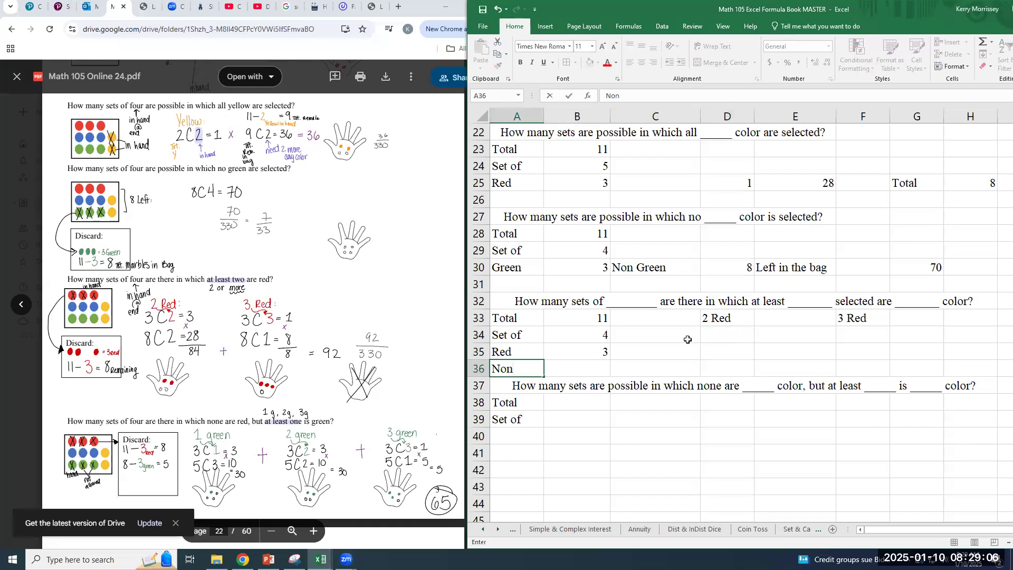
pyautogui.write(' Red')
pyautogui.press('Tab')
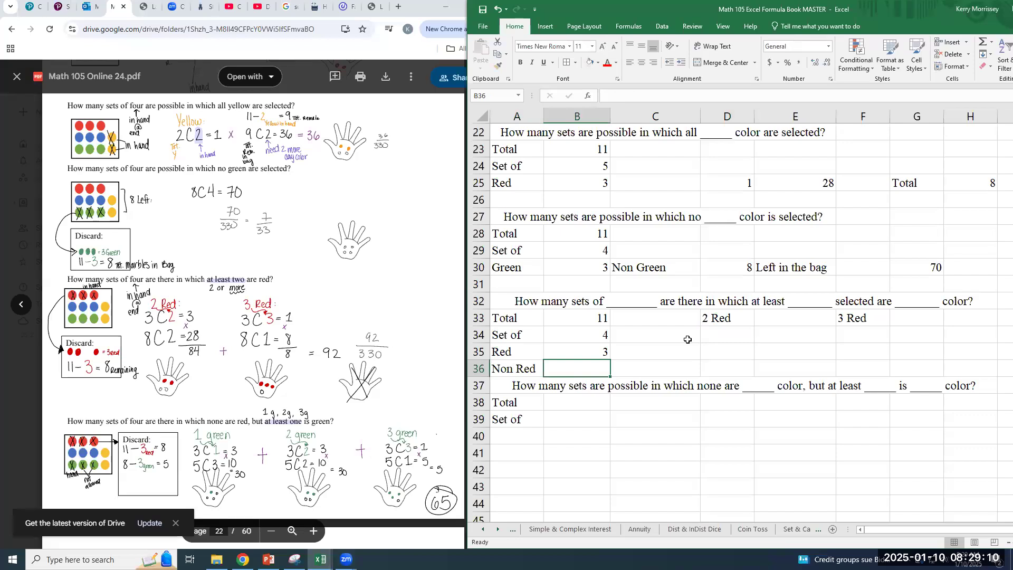
# Calculate the ways to choose two reds in D34 with =COMBIN(B35,2)
pyautogui.press('Tab')
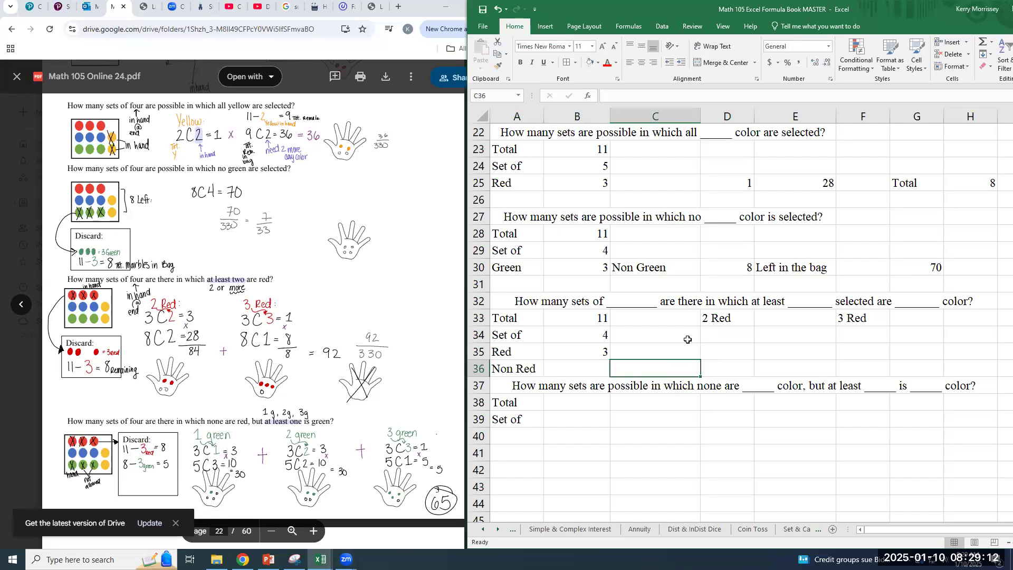
pyautogui.press('Tab')
pyautogui.click(736, 332)
pyautogui.write('=')
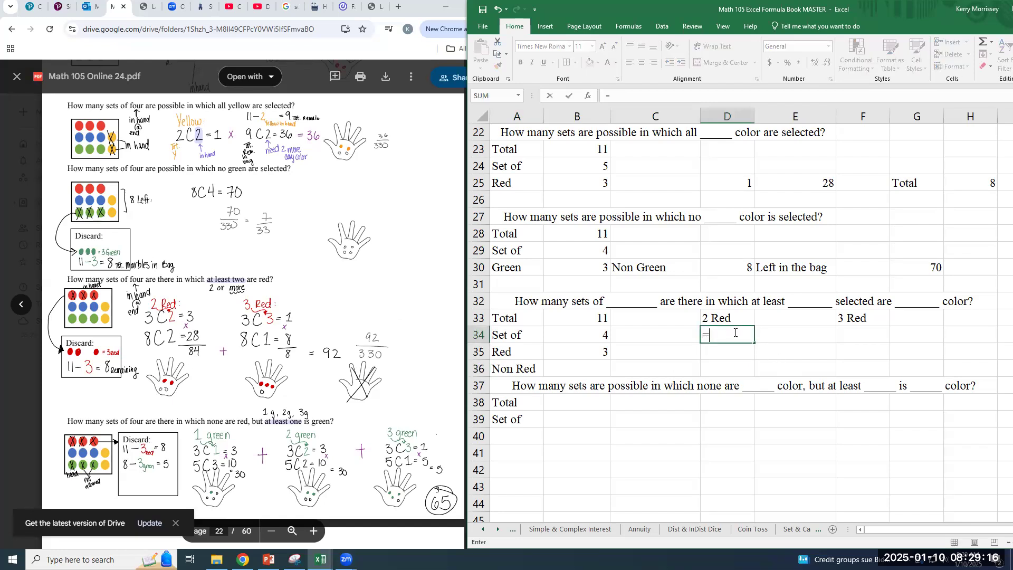
pyautogui.write('combin(')
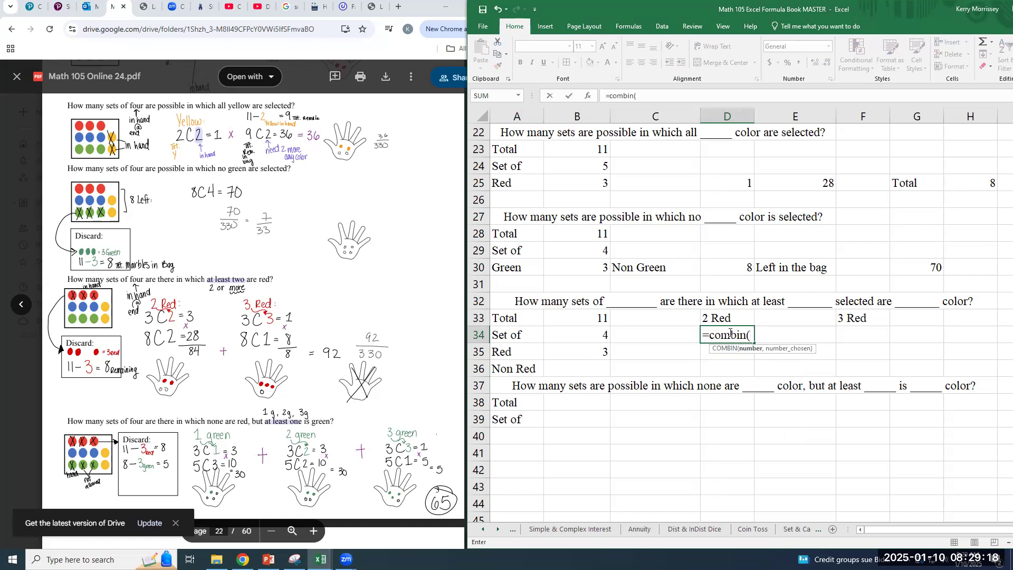
pyautogui.click(597, 352)
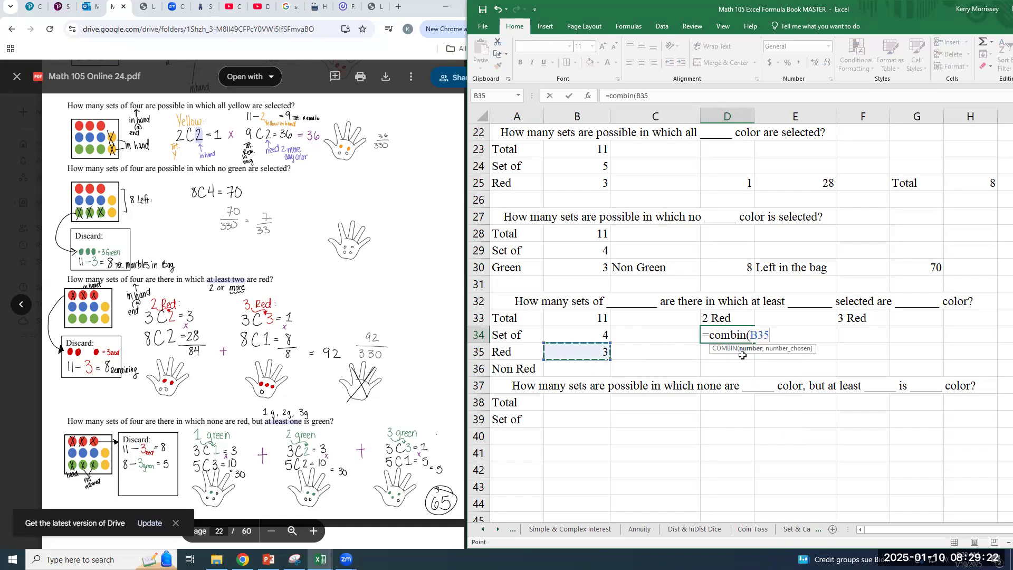
pyautogui.write(',2)')
pyautogui.press('Return')
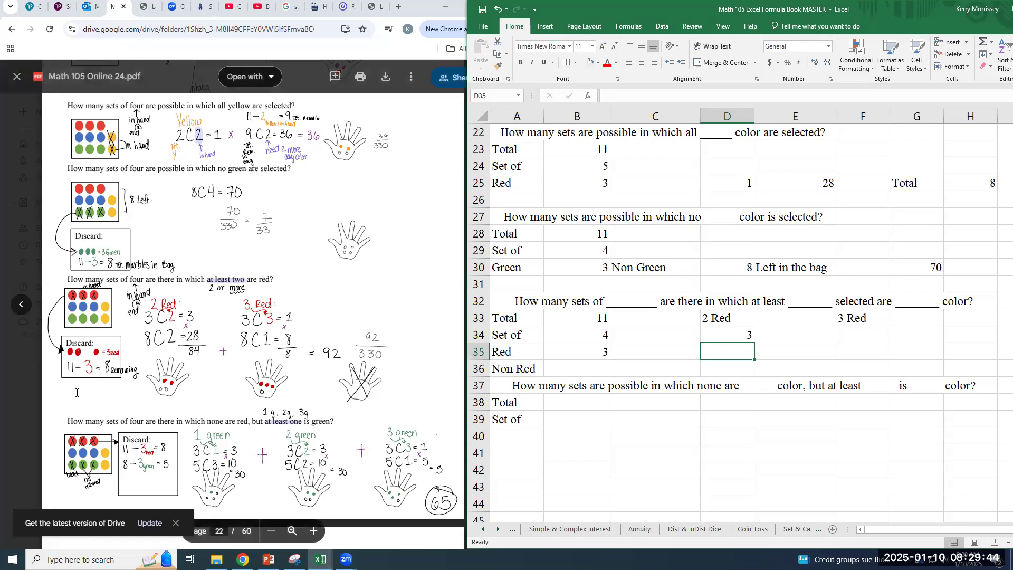
# Calculate the non-red marbles in B36 with the formula =B33-B35
pyautogui.click(586, 371)
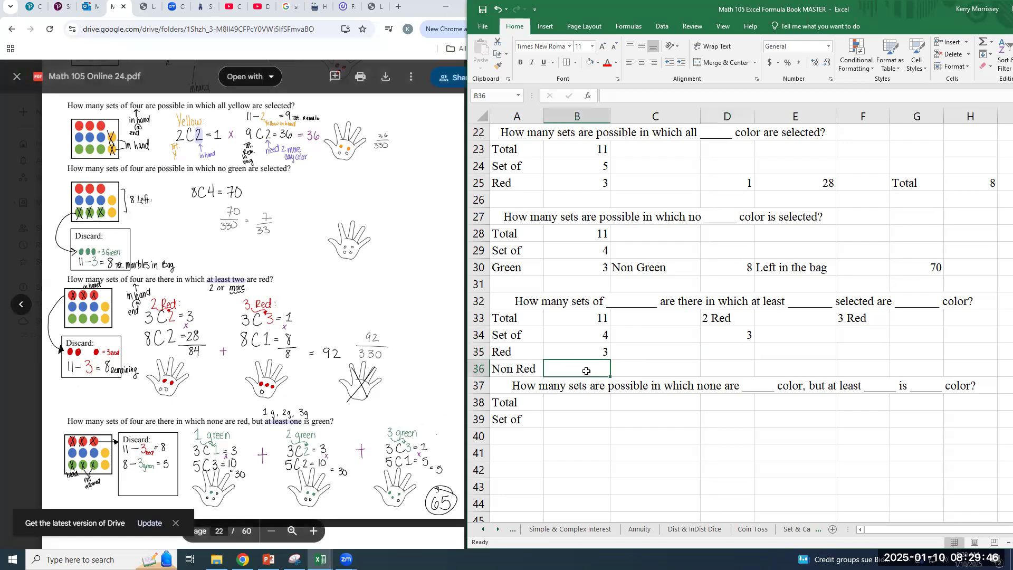
pyautogui.write('=')
pyautogui.click(576, 314)
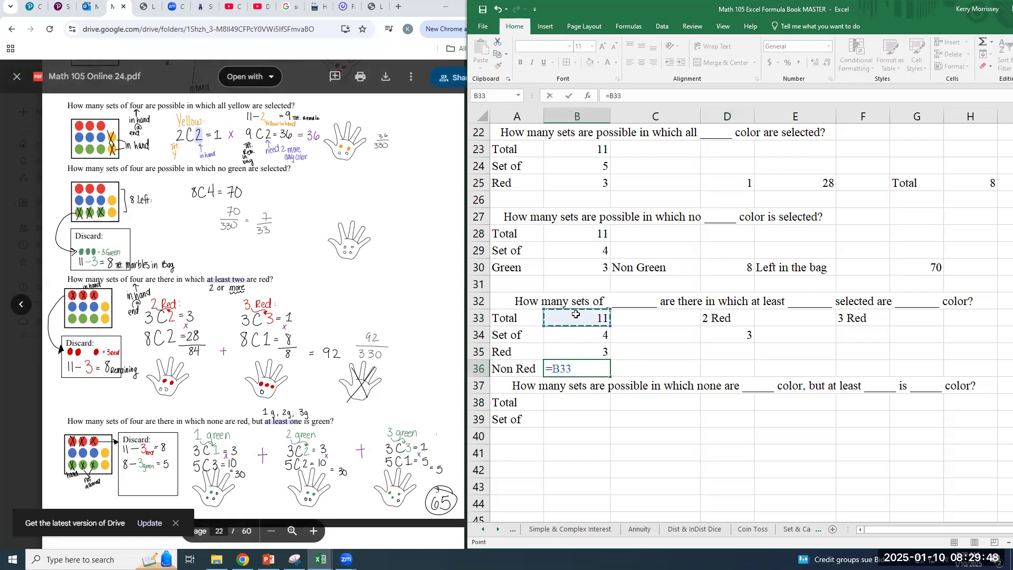
pyautogui.write('-')
pyautogui.click(596, 356)
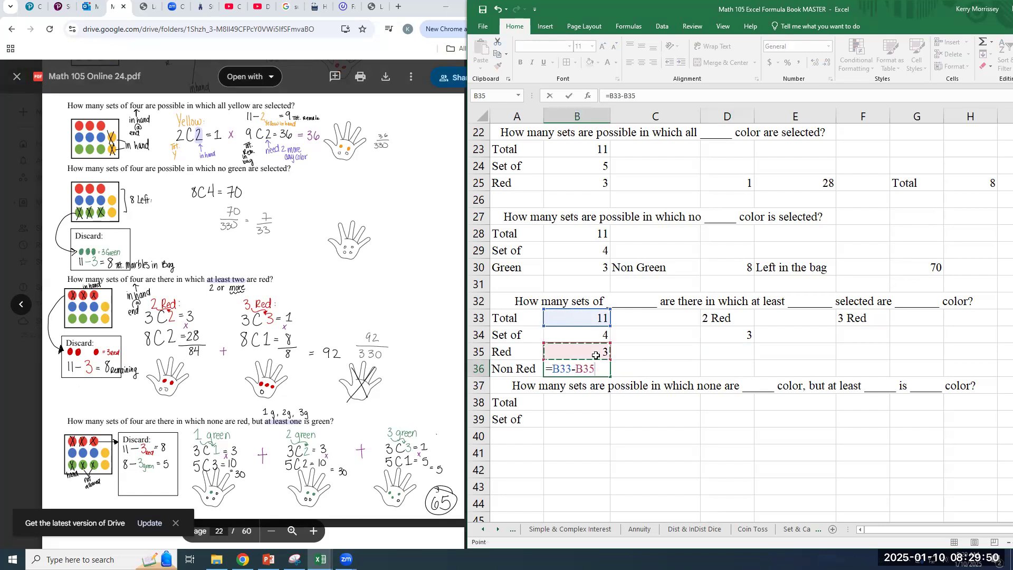
pyautogui.press('Return')
pyautogui.press('Up')
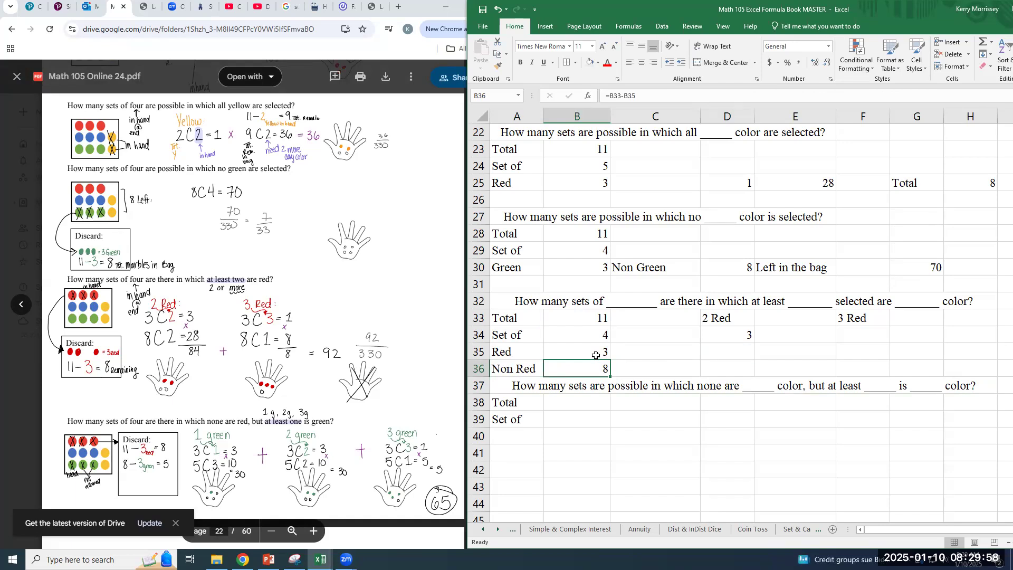
pyautogui.press('Left')
pyautogui.press('Right')
pyautogui.press('Right')
pyautogui.press('Right')
pyautogui.press('Right')
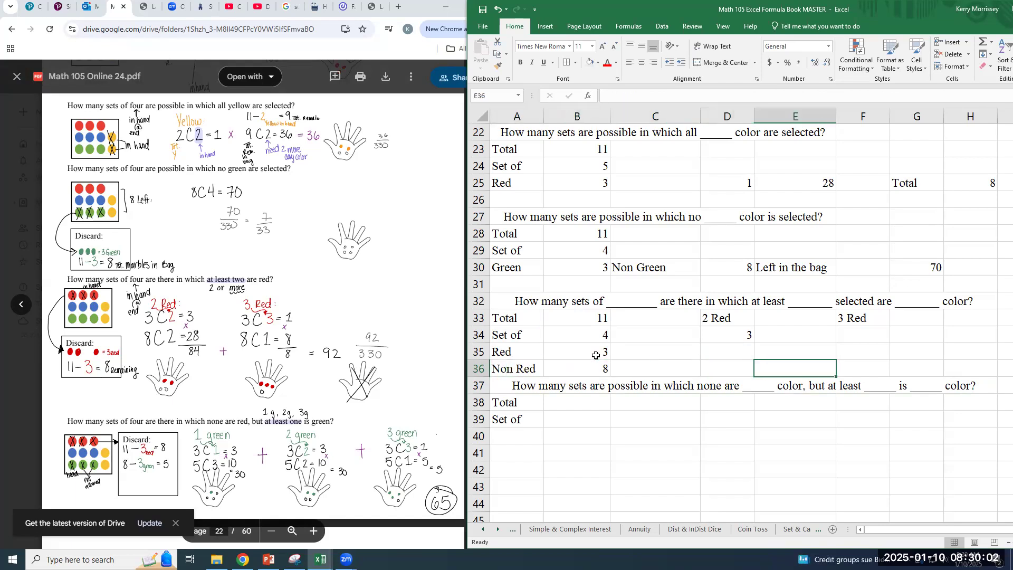
# Calculate the ways to choose two non-red marbles in D35 with =COMBIN(B36,2)
pyautogui.press('Up')
pyautogui.press('Left')
pyautogui.write('=')
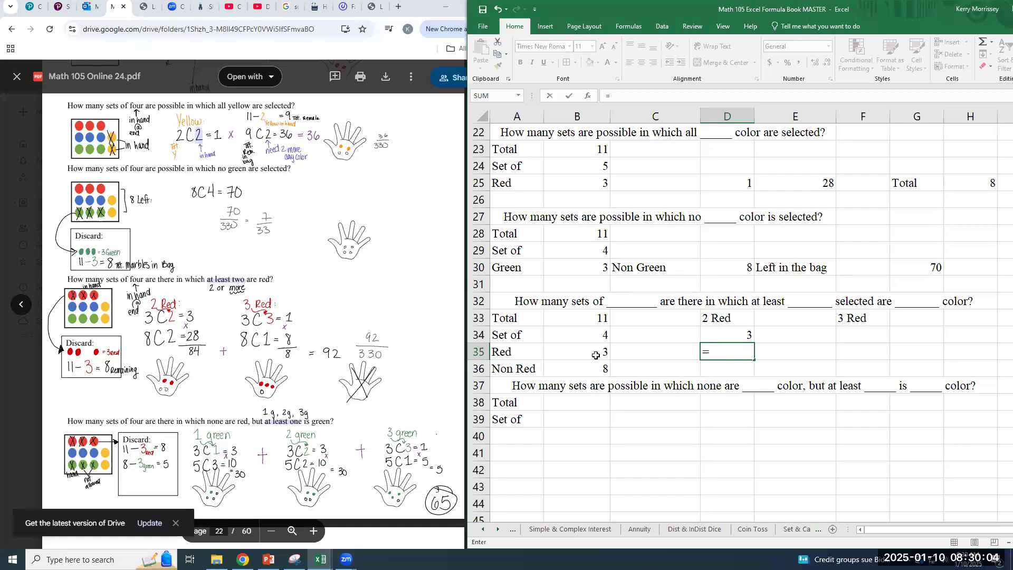
pyautogui.write('combin(')
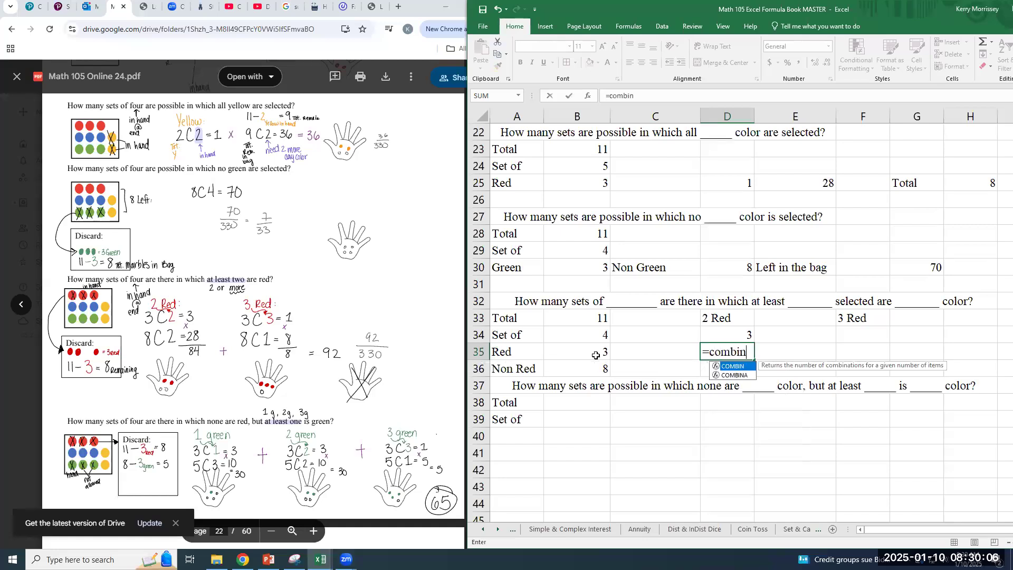
pyautogui.click(592, 370)
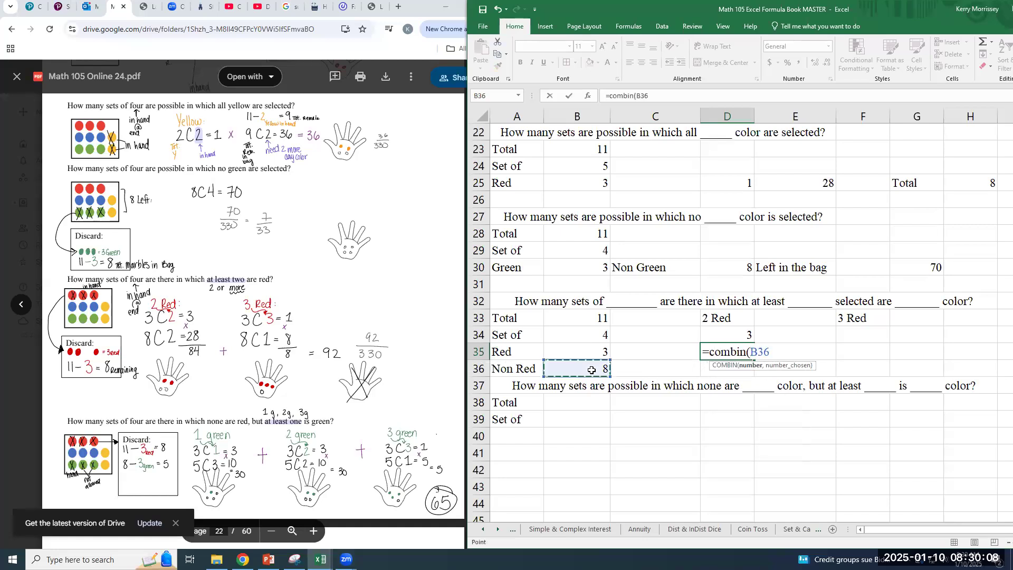
pyautogui.write(',')
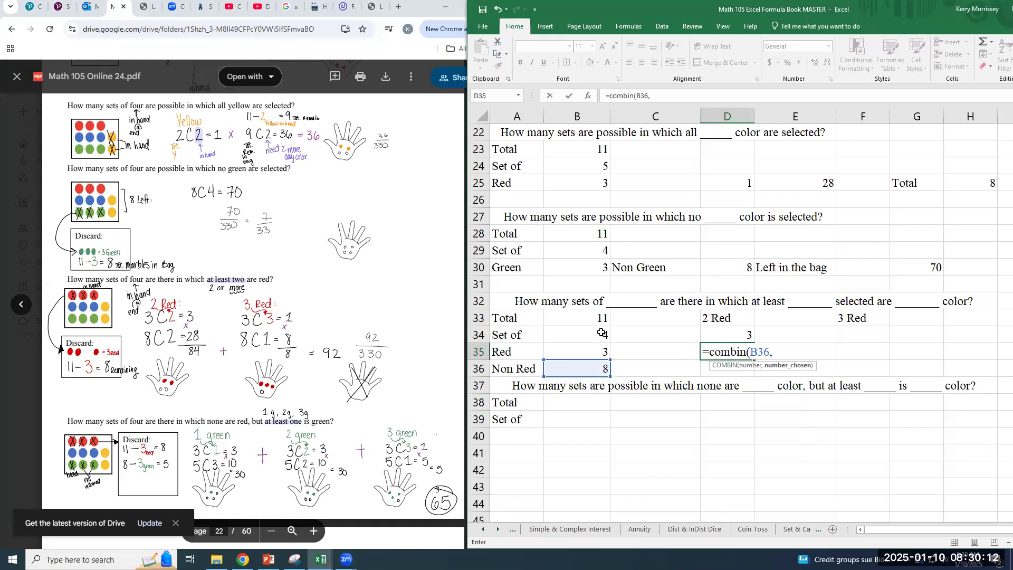
pyautogui.write('2)')
pyautogui.press('Return')
pyautogui.press('Up')
pyautogui.press('Down')
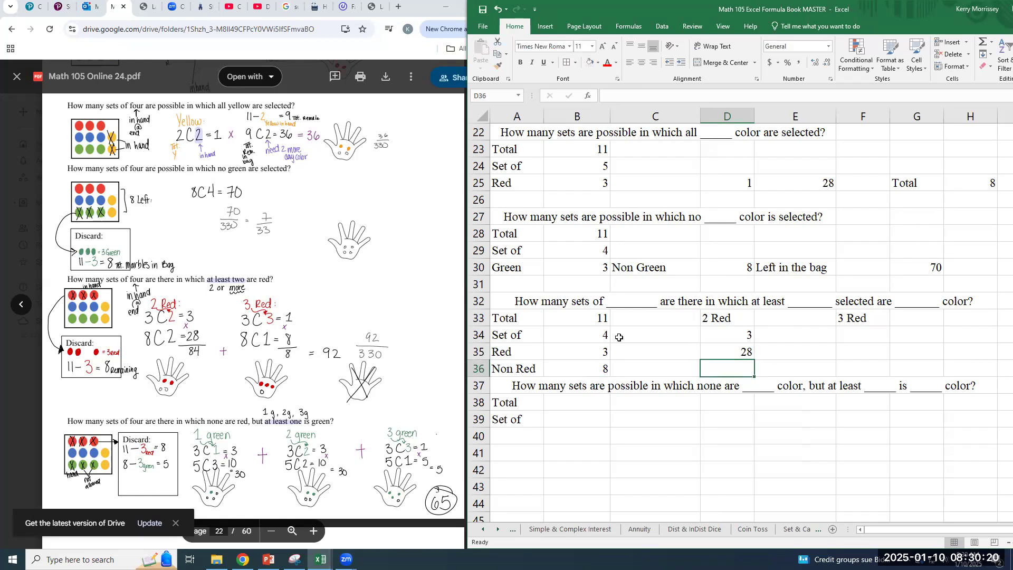
# Multiply the two combinations of the 2 Red case in D36 with =PRODUCT(D34:D35)
pyautogui.write('=pro')
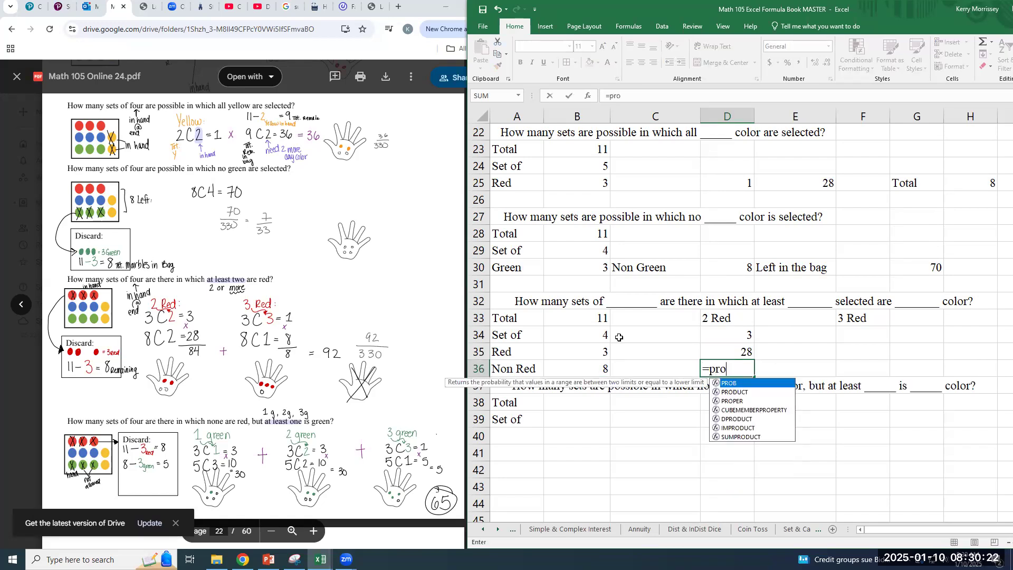
pyautogui.write('duct')
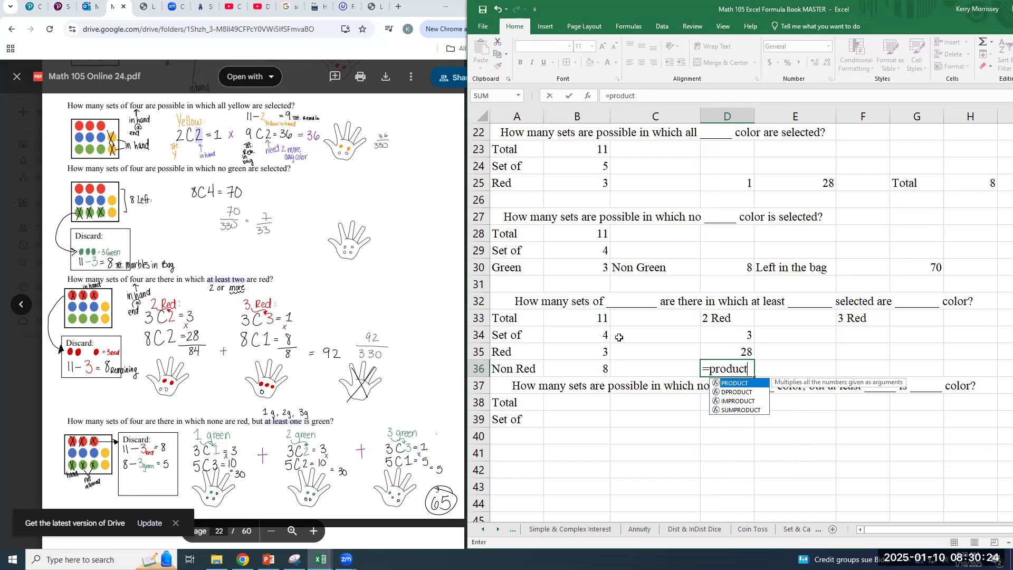
pyautogui.write('(')
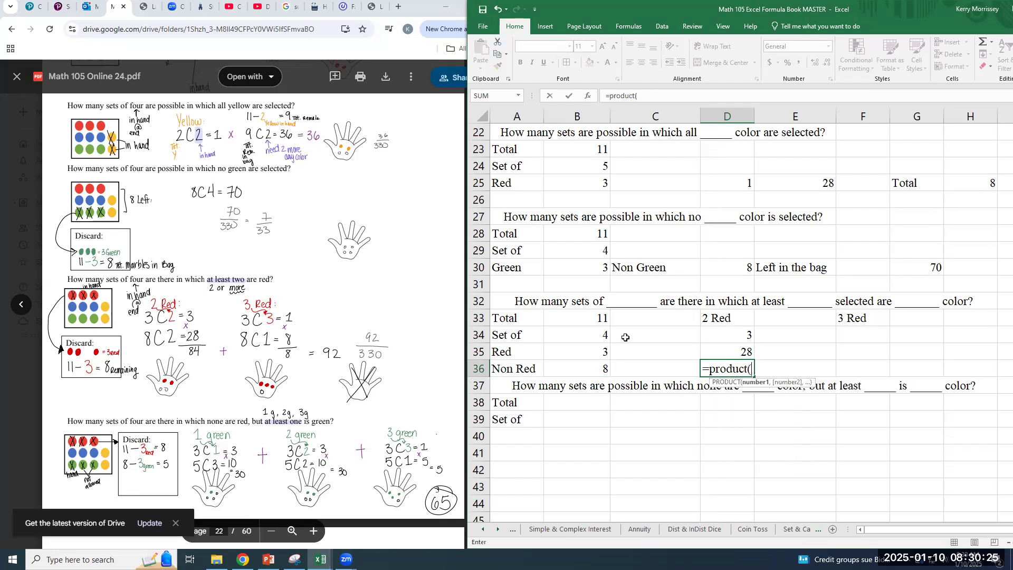
pyautogui.click(748, 337)
pyautogui.moveTo(746, 346); pyautogui.dragTo(745, 350)
pyautogui.press('Return')
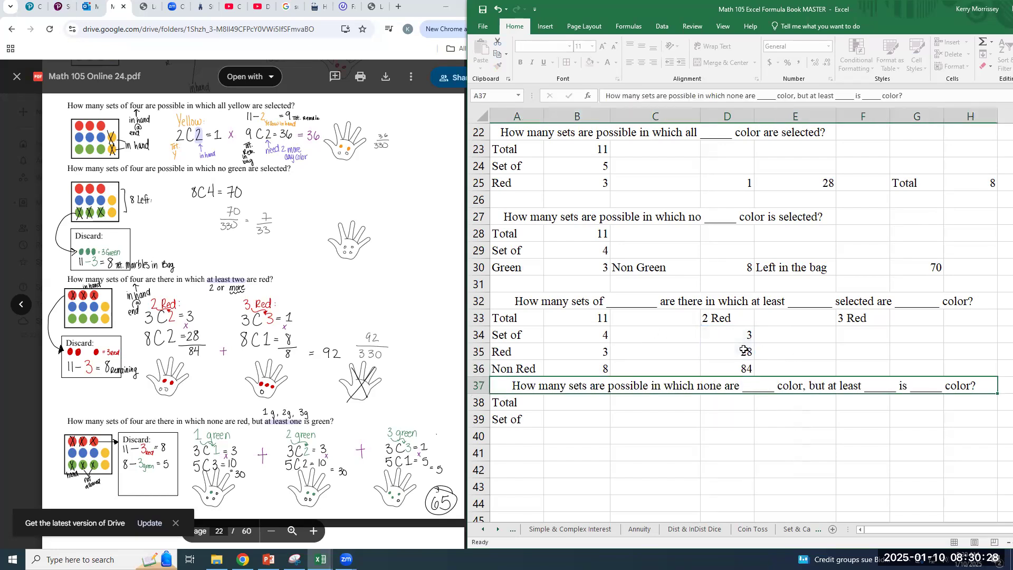
# Label C34 as In Hand beside the 2 Red combination
pyautogui.click(744, 350)
pyautogui.press('Left')
pyautogui.press('Up')
pyautogui.write('Hand')
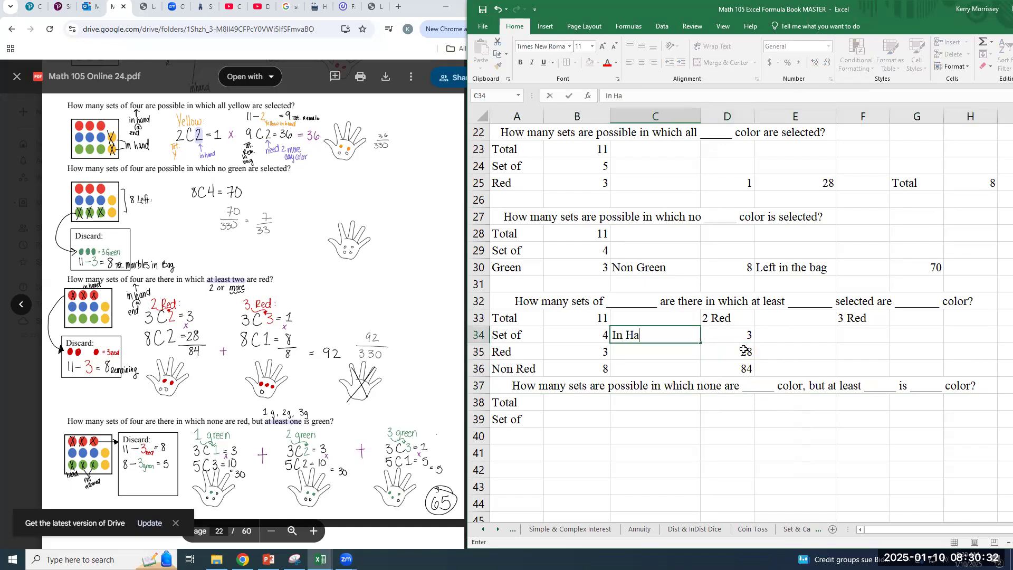
pyautogui.press('Return')
# Enter a centred plus sign in E33 between the 2 Red and 3 Red headings
pyautogui.press('Right')
pyautogui.press('Right')
pyautogui.press('Up')
pyautogui.press('Up')
pyautogui.write('+')
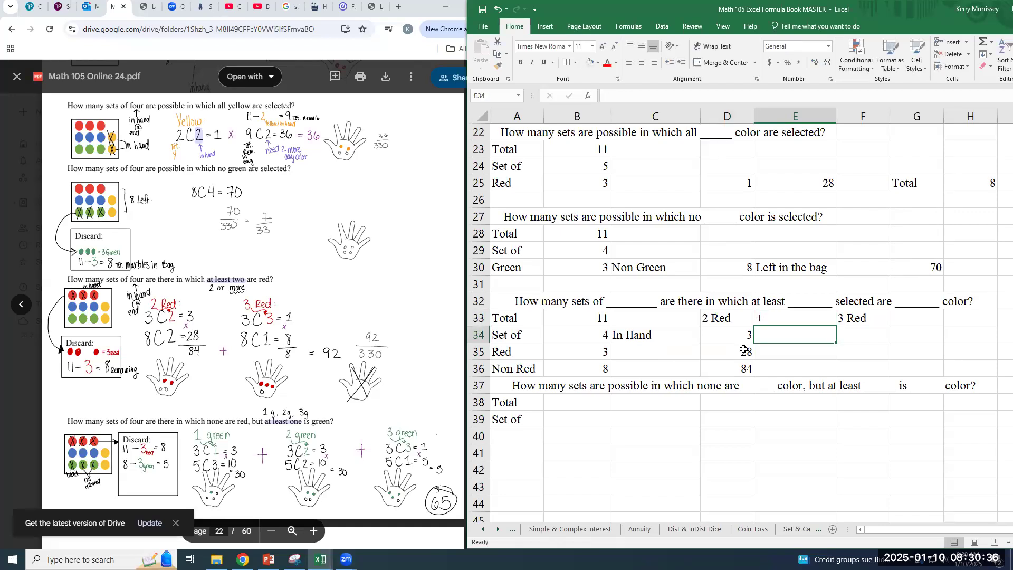
pyautogui.click(641, 62)
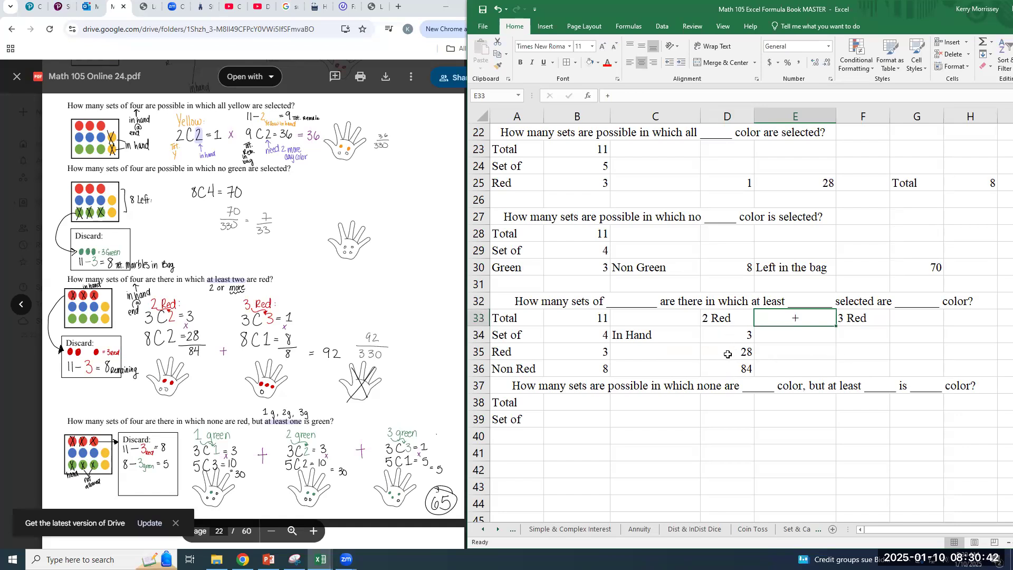
# Calculate the ways to choose three reds in F34 with =COMBIN(B35,3)
pyautogui.click(863, 335)
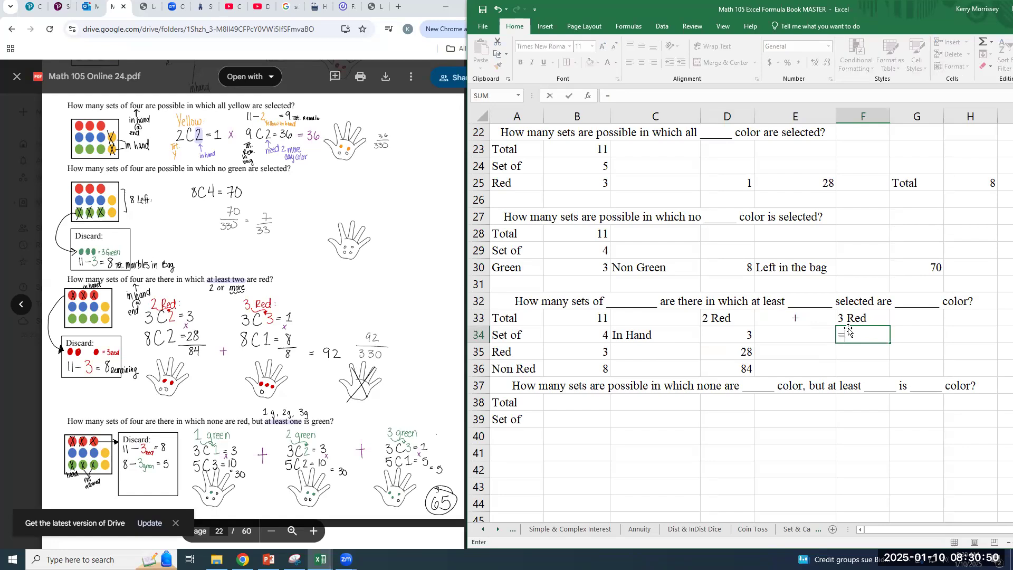
pyautogui.write('=combin(')
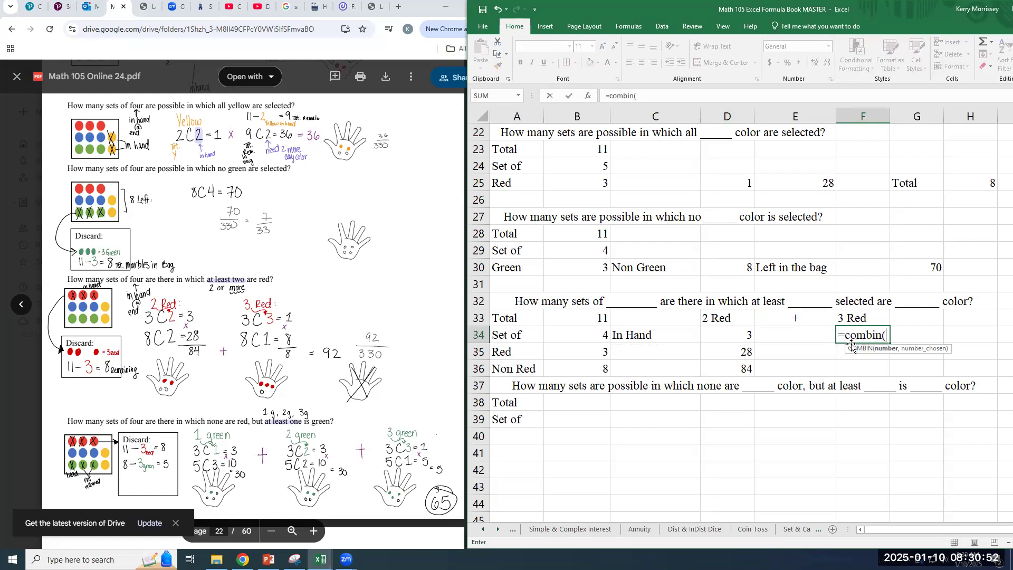
pyautogui.click(591, 353)
pyautogui.write(',3)')
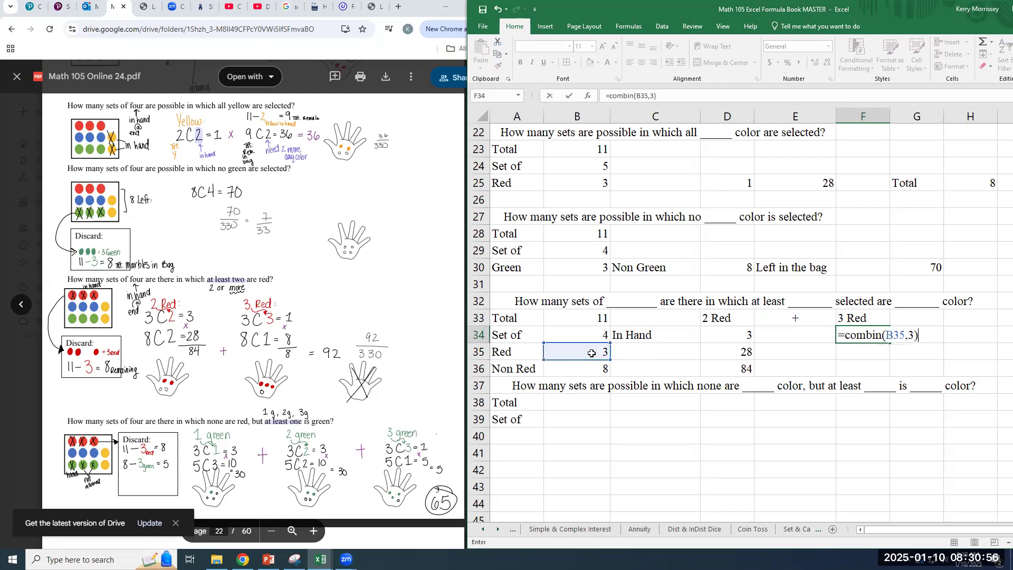
pyautogui.press('Return')
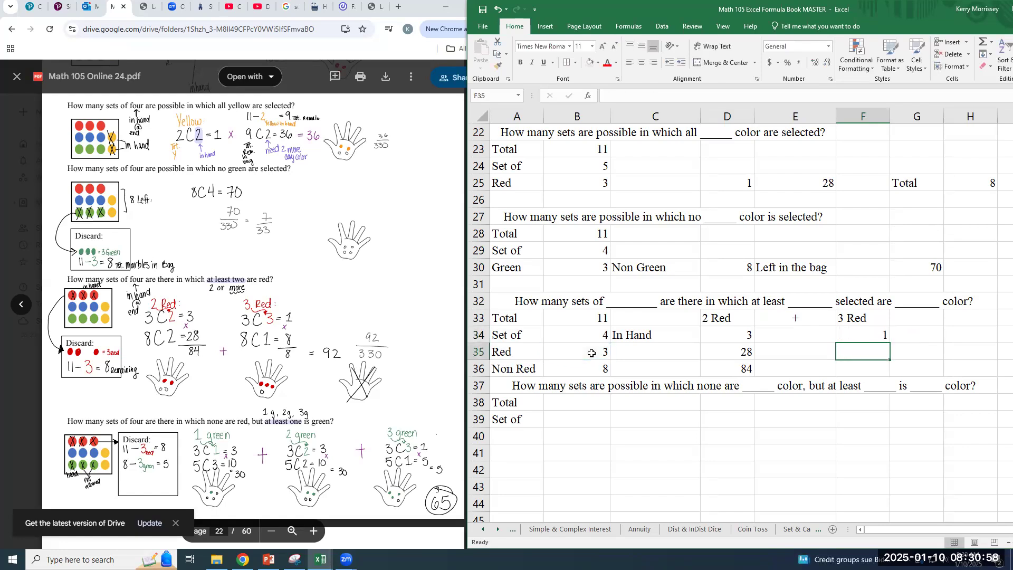
pyautogui.press('Up')
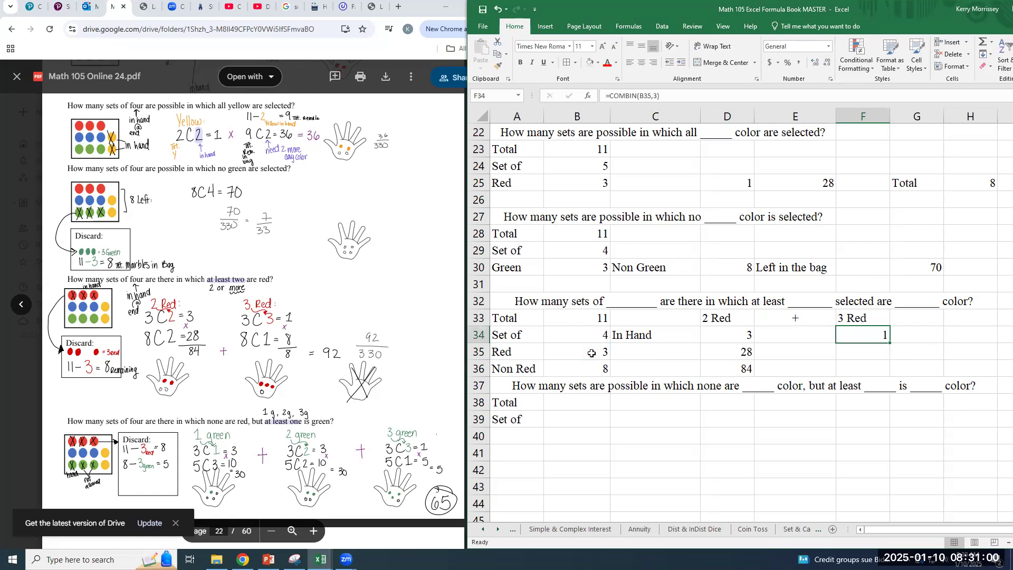
# Calculate the ways to choose one non-red marble in F35 with =COMBIN(B36,1)
pyautogui.press('Down')
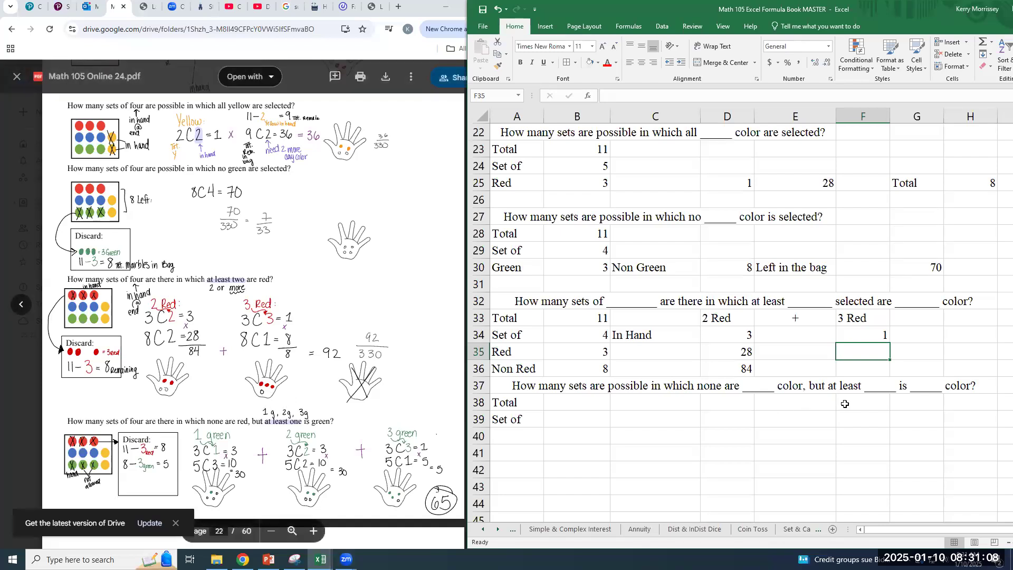
pyautogui.write('=')
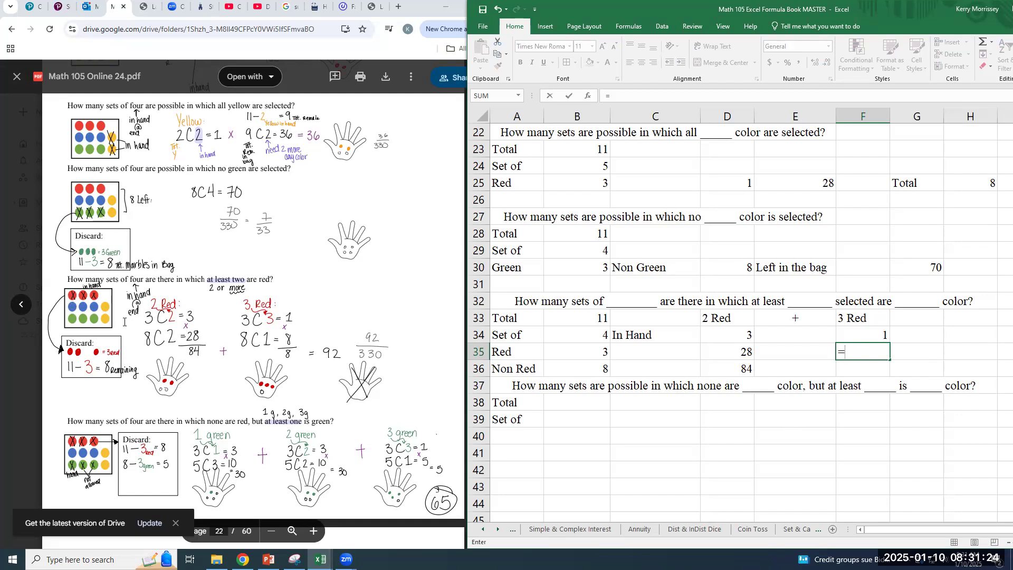
pyautogui.write('combin')
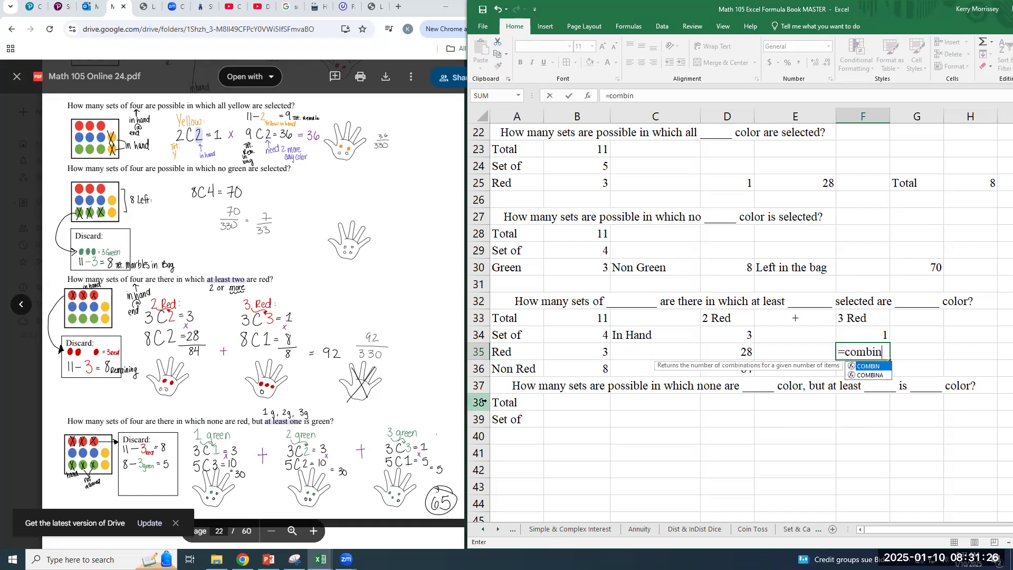
pyautogui.write('(')
pyautogui.click(581, 366)
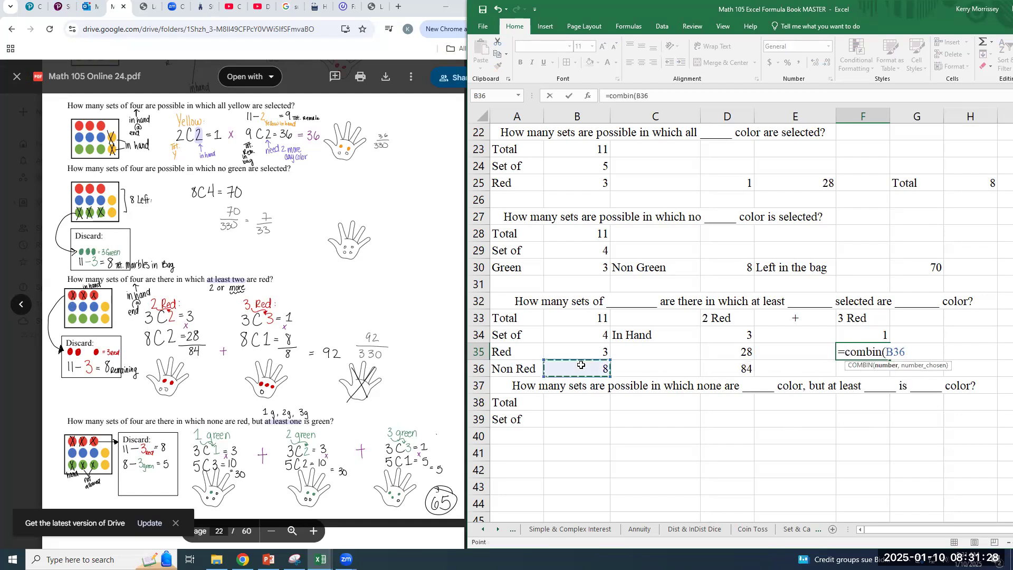
pyautogui.write(',1)')
pyautogui.press('Return')
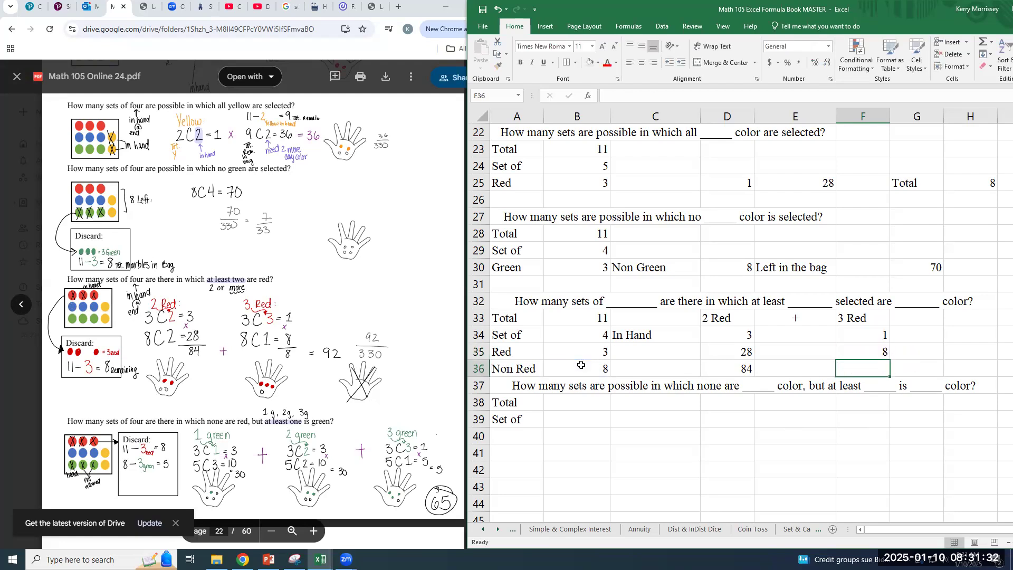
# Multiply the two combinations of the 3 Red case in F36 with =PRODUCT(F34:F35)
pyautogui.write('=prod')
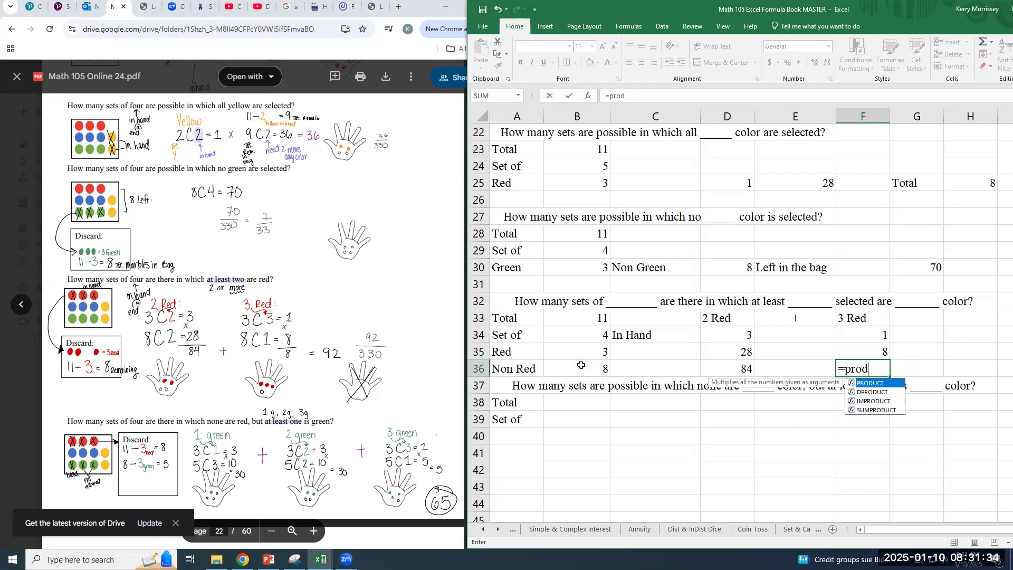
pyautogui.write('uct(')
pyautogui.click(871, 340)
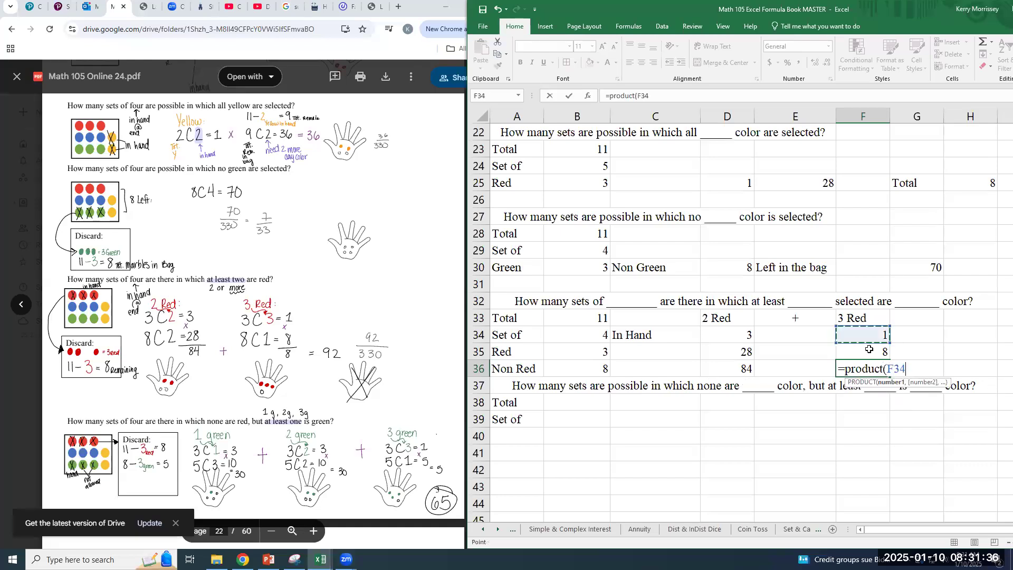
pyautogui.moveTo(870, 349); pyautogui.dragTo(870, 349)
pyautogui.write(')')
pyautogui.press('Return')
pyautogui.press('Up')
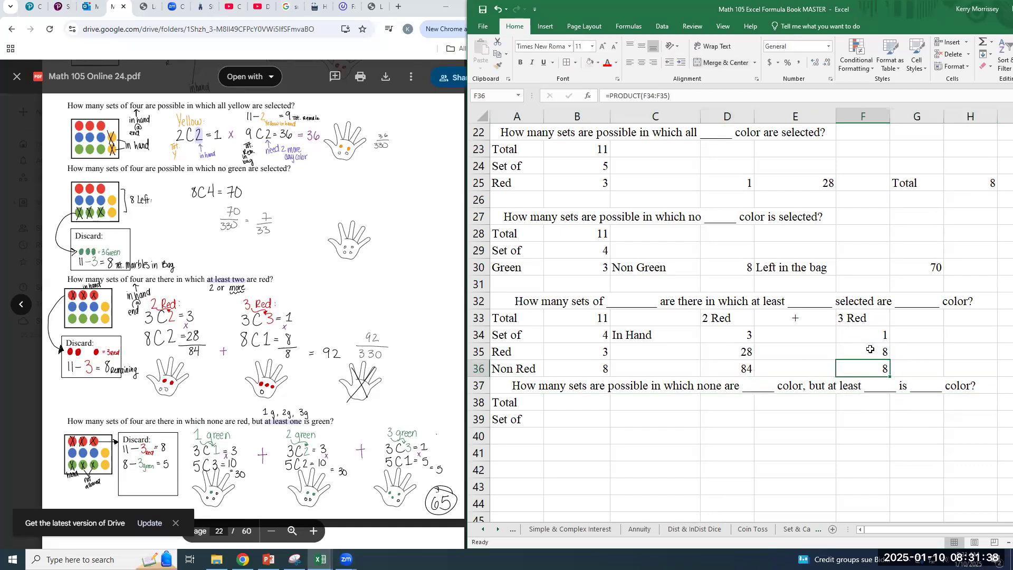
# Add the 2 Red and 3 Red products in H36 with =SUM(D36:F36)
pyautogui.press('Left')
pyautogui.press('Right')
pyautogui.press('Right')
pyautogui.press('Right')
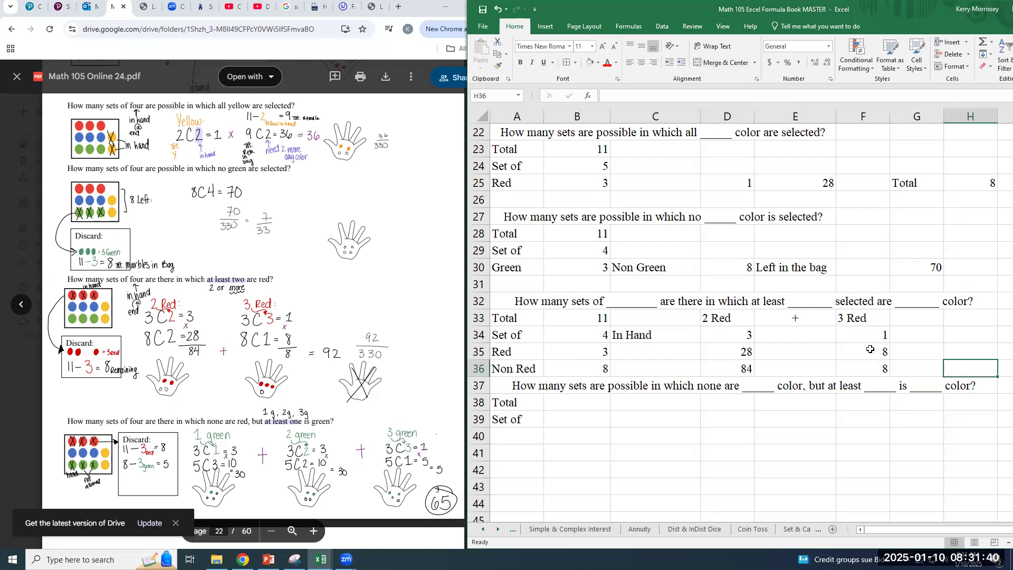
pyautogui.write('=Sum(')
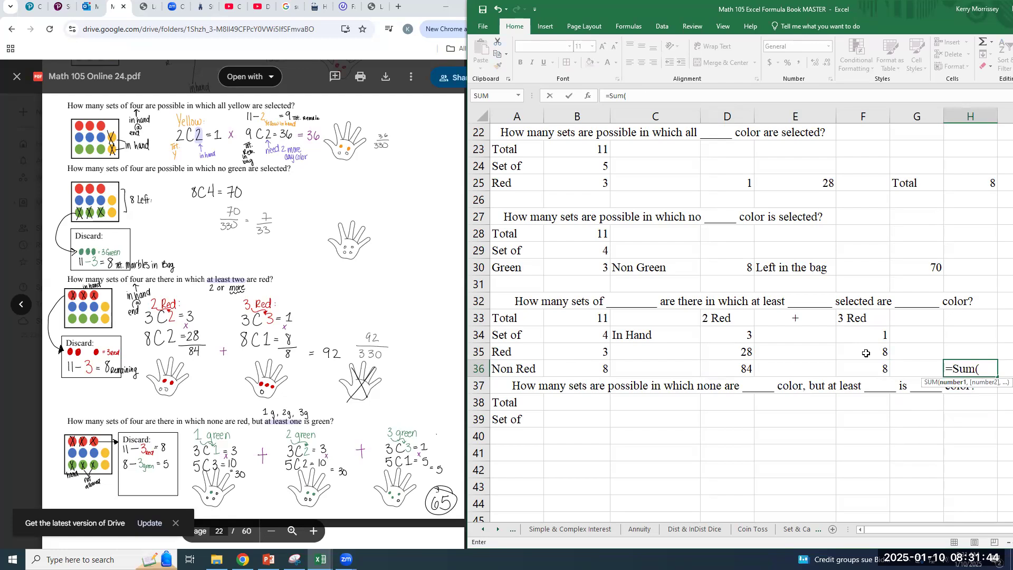
pyautogui.click(741, 371)
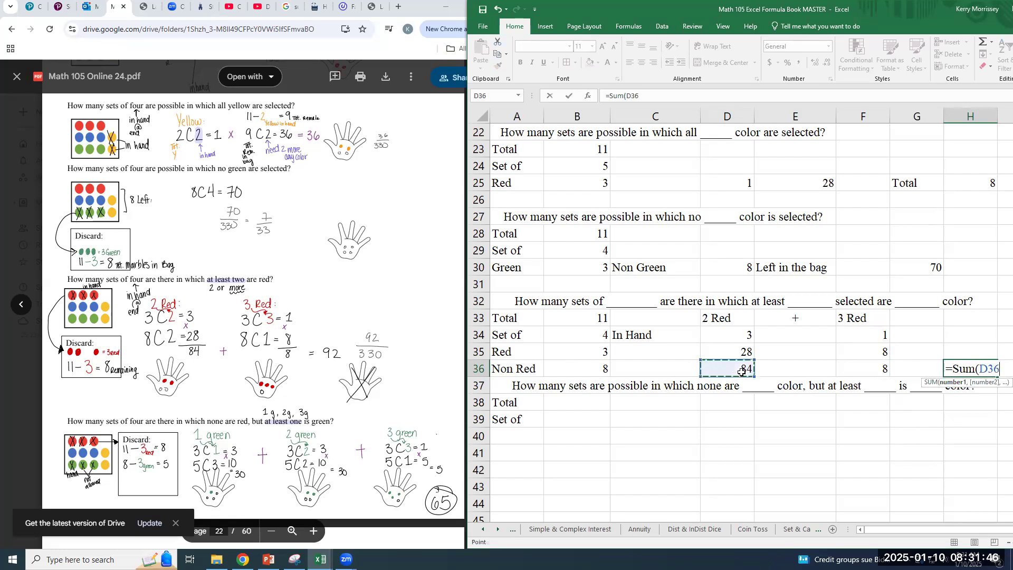
pyautogui.moveTo(755, 368); pyautogui.dragTo(857, 370)
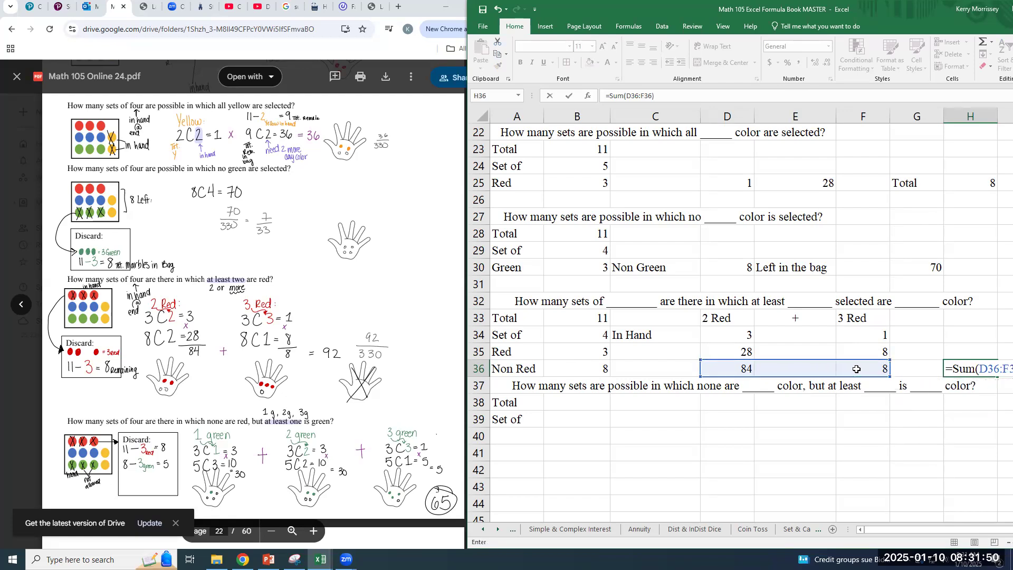
pyautogui.press('Return')
pyautogui.press('Up')
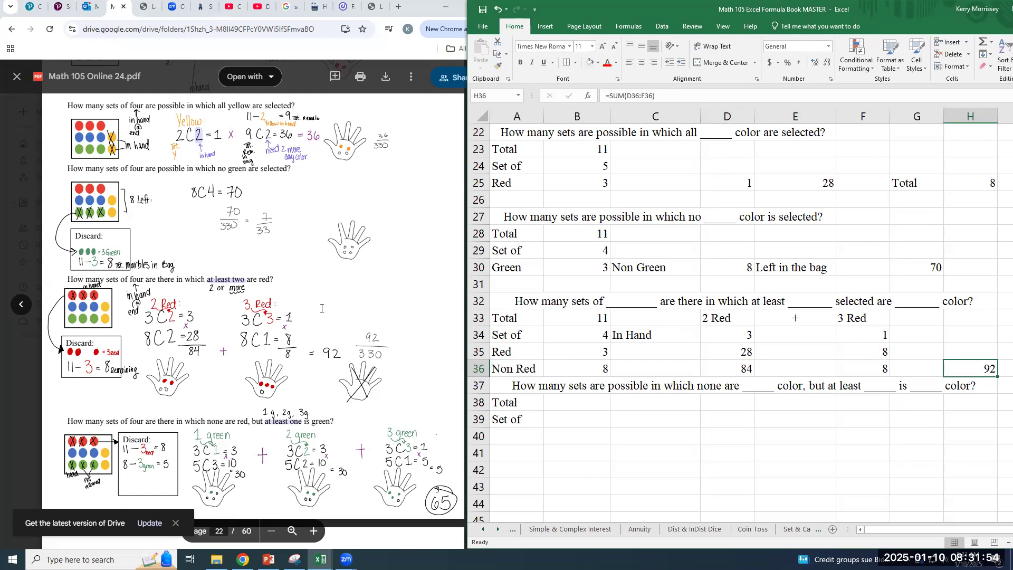
# Label H35 as Total above the at-least-two-red sum
pyautogui.click(971, 347)
pyautogui.write('Total')
pyautogui.press('Return')
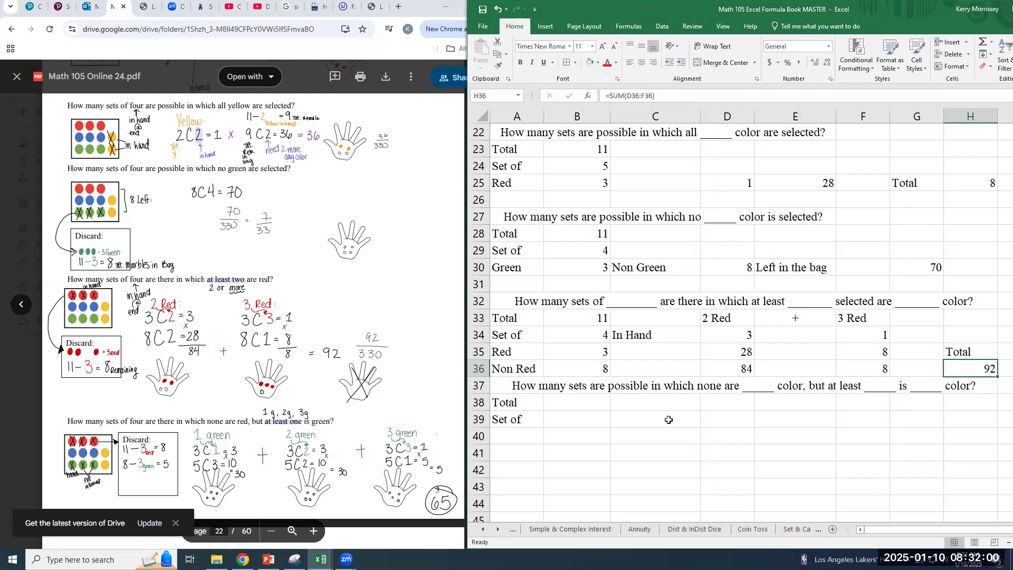
# Enter a total of 11 in B38 and a set size of 4 in B39 for the none-but-at-least problem
pyautogui.click(669, 419)
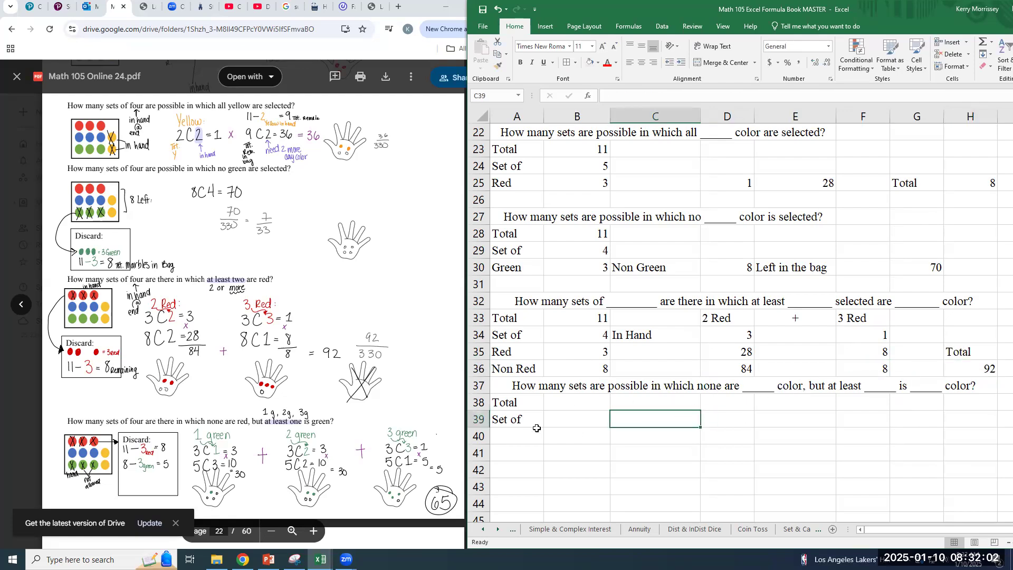
pyautogui.click(522, 438)
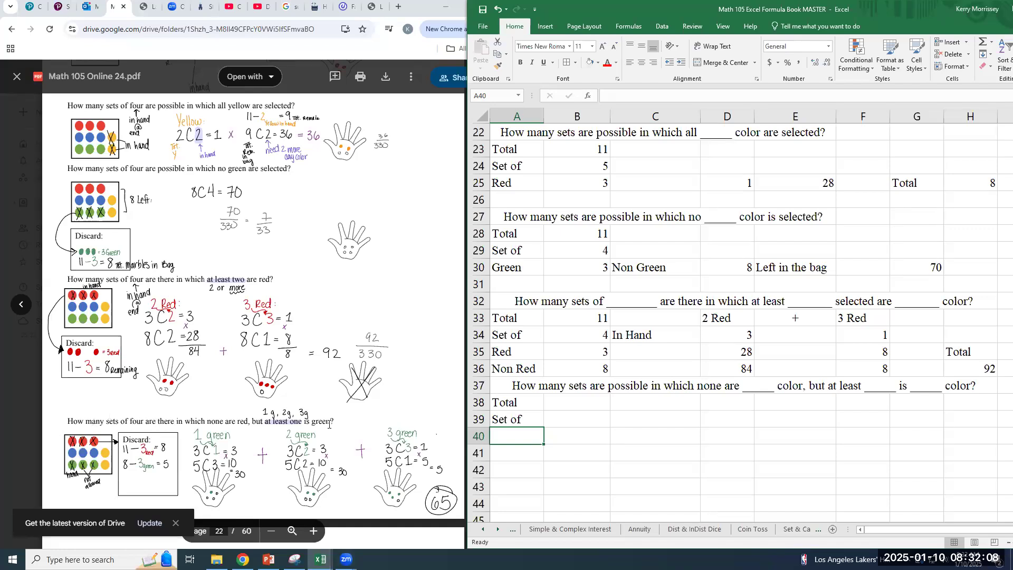
pyautogui.click(557, 405)
pyautogui.write('11')
pyautogui.press('Return')
pyautogui.write('4')
pyautogui.press('Return')
# Add a Red row in row 40 with a count of 3
pyautogui.press('Left')
pyautogui.write('Red')
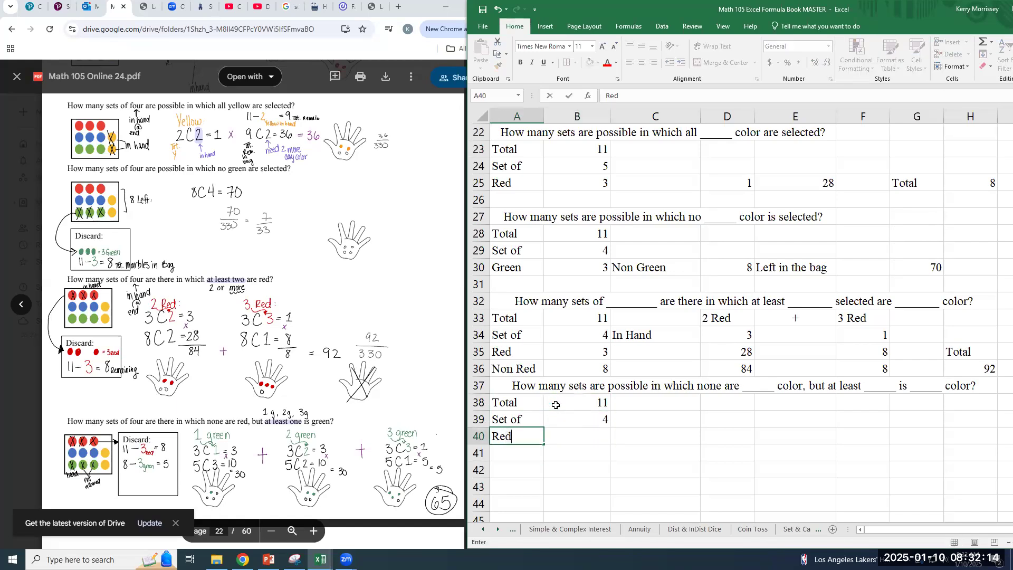
pyautogui.press('Tab')
pyautogui.write('3')
pyautogui.press('Return')
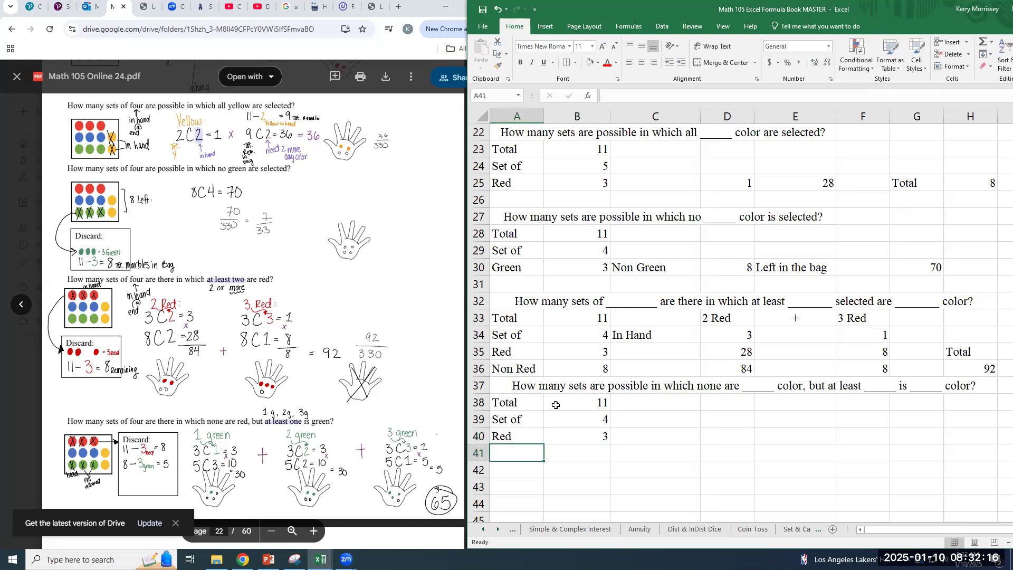
# Add a Non Red row in row 41 and calculate its count in B41 with =B38-B40
pyautogui.write('None')
pyautogui.write(' Red')
pyautogui.press('Tab')
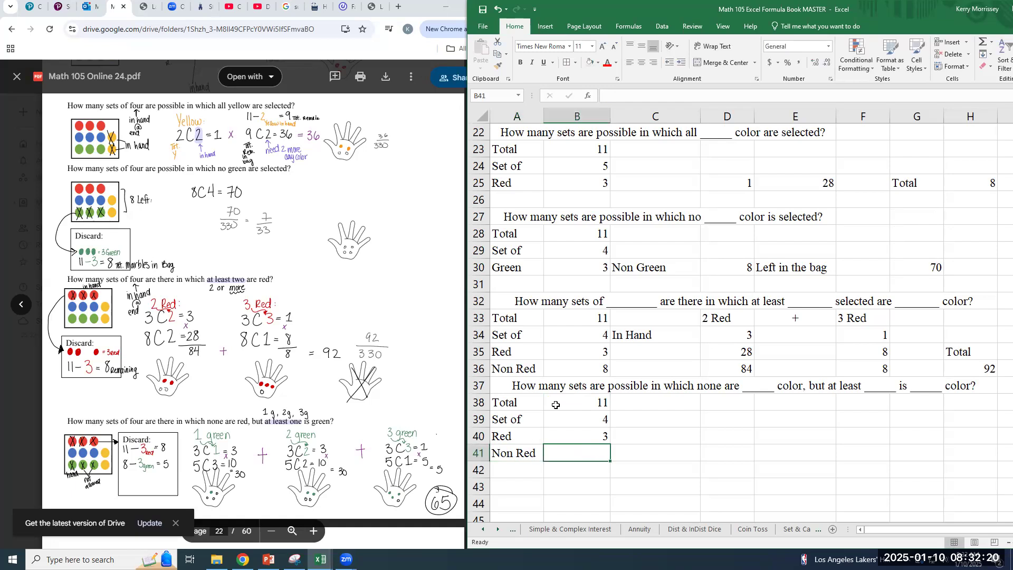
pyautogui.write('=')
pyautogui.click(563, 404)
pyautogui.write('-')
pyautogui.click(579, 438)
pyautogui.press('Return')
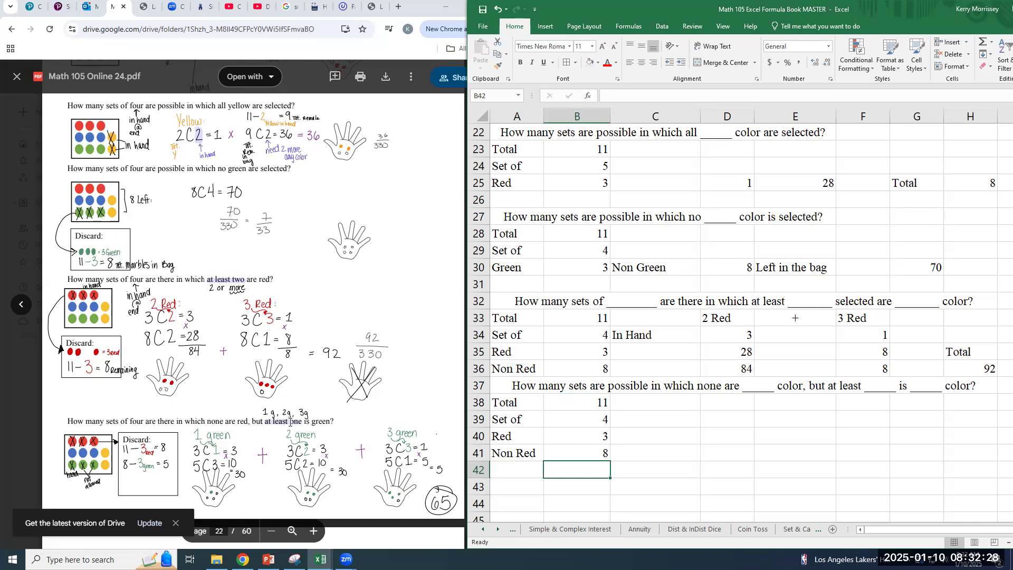
# Add a Green row in row 42 with a count of 3
pyautogui.click(497, 463)
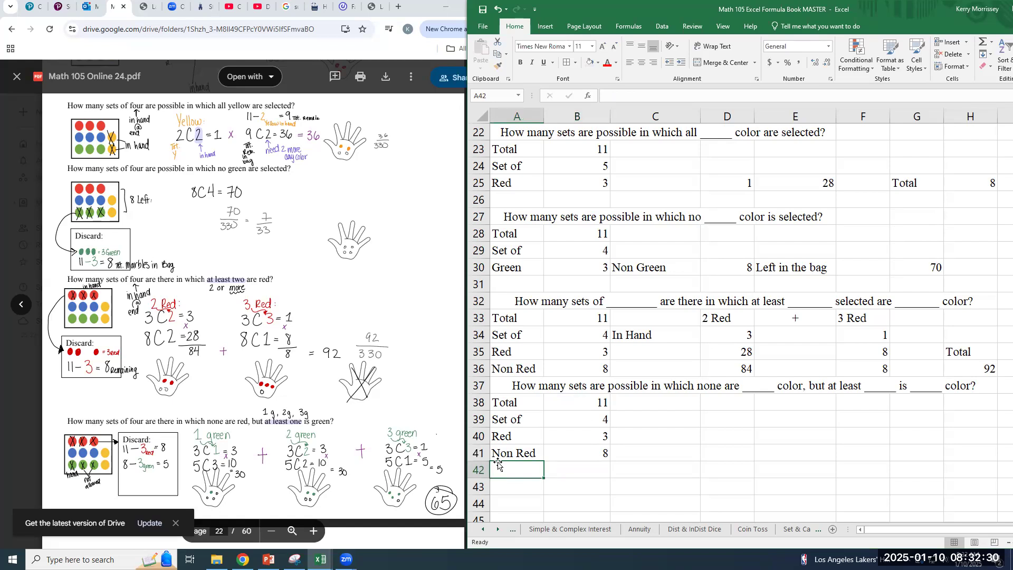
pyautogui.write('Greeb')
pyautogui.press('BackSpace')
pyautogui.write('n')
pyautogui.press('Tab')
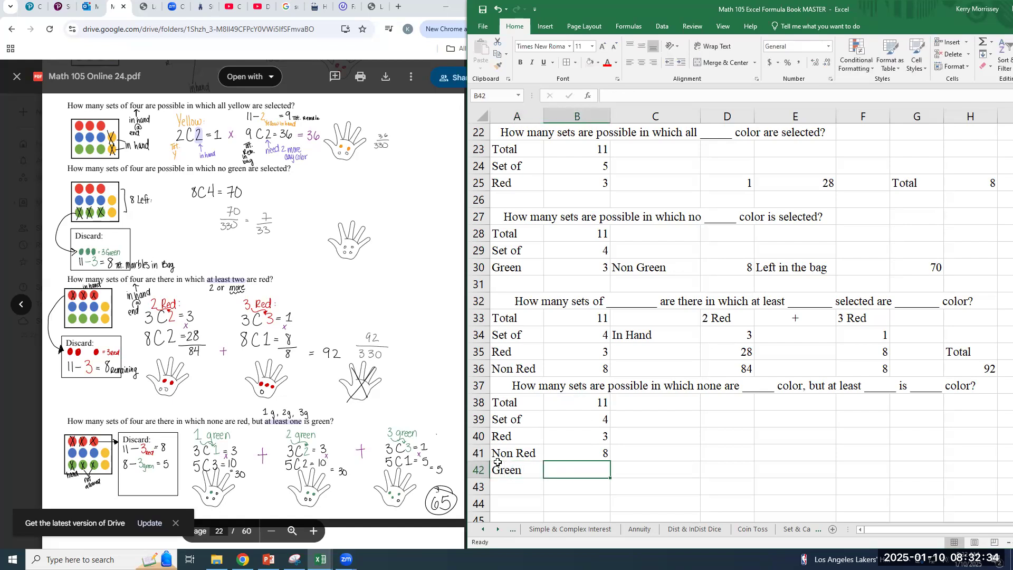
pyautogui.write('3')
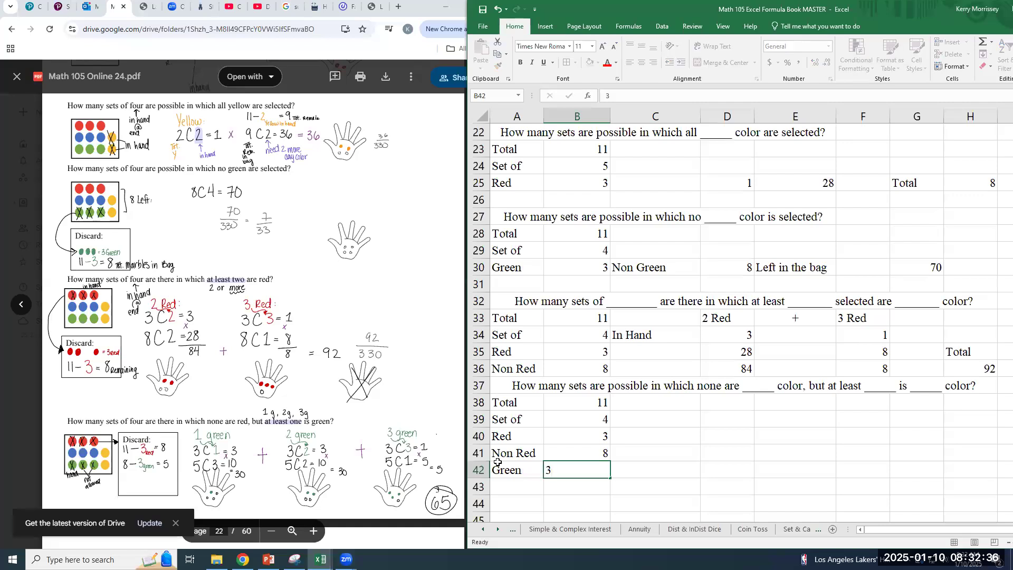
pyautogui.press('Return')
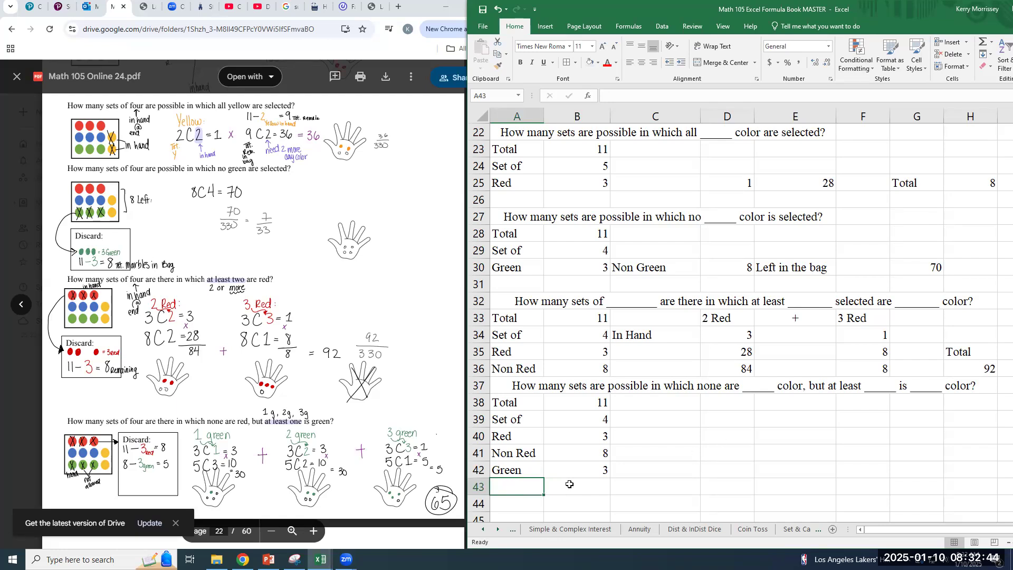
# Label A43 as Non Green below the Green row
pyautogui.write('Non Red')
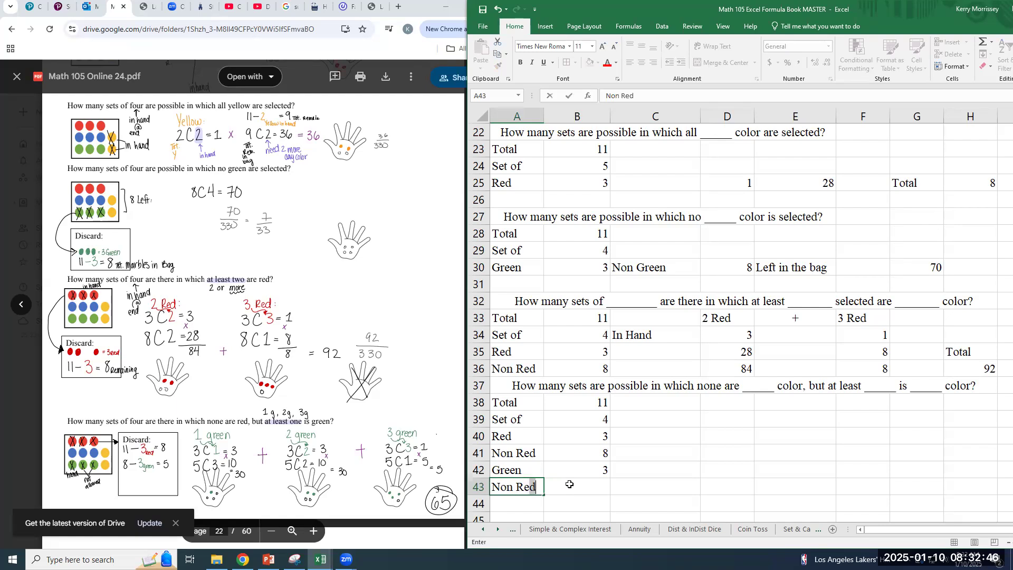
pyautogui.click(569, 484)
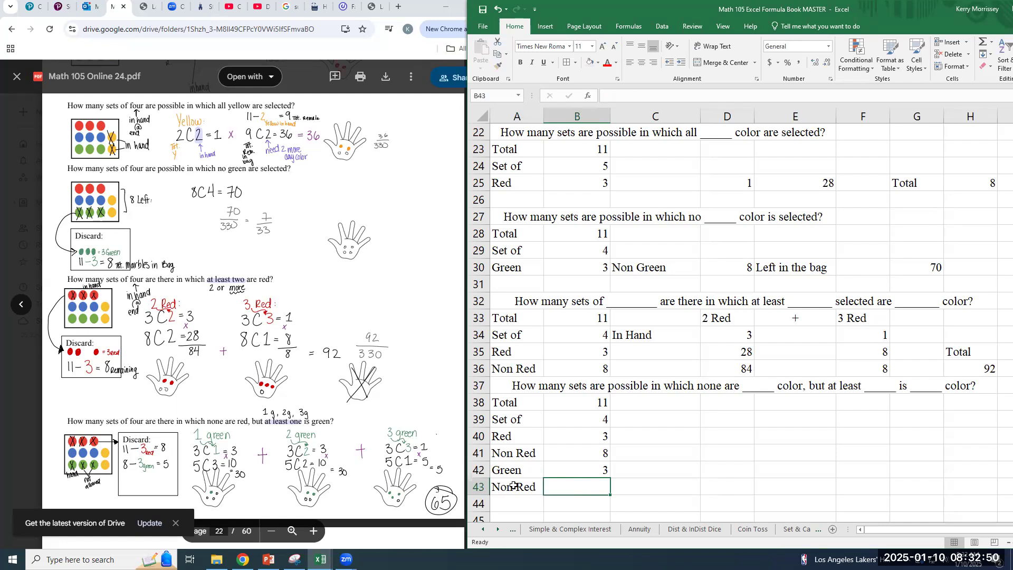
pyautogui.doubleClick(537, 490)
pyautogui.moveTo(536, 489); pyautogui.dragTo(519, 492)
pyautogui.write('Green')
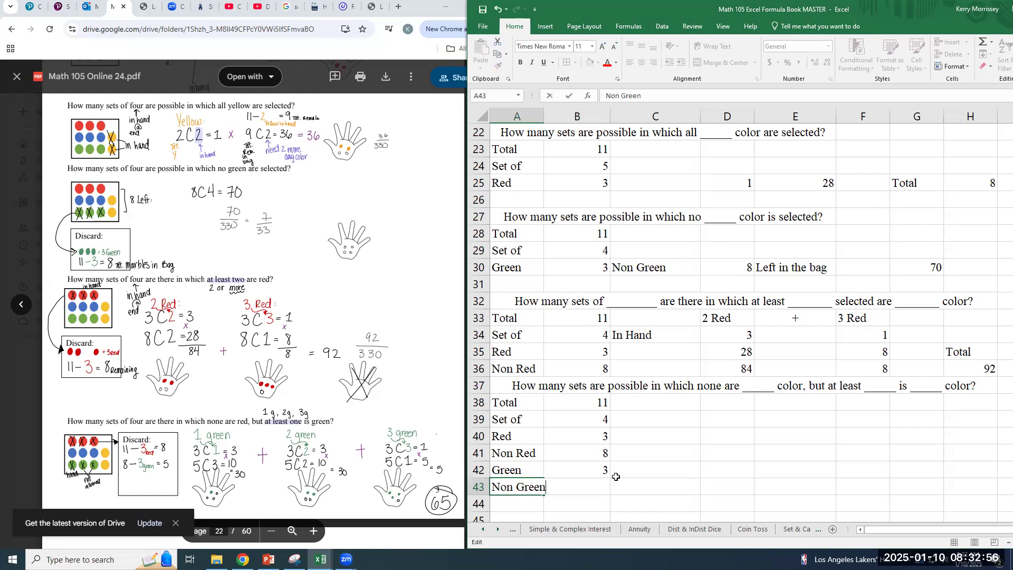
pyautogui.click(600, 488)
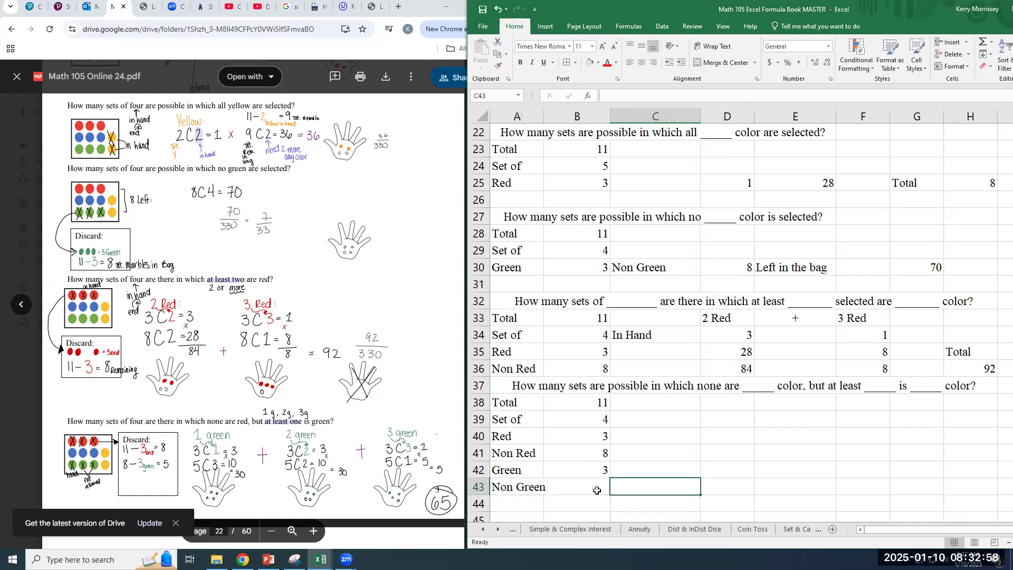
# Calculate the Non Green count in B43 by subtracting Green from Non Red with =B41-B42
pyautogui.write('=')
pyautogui.click(592, 451)
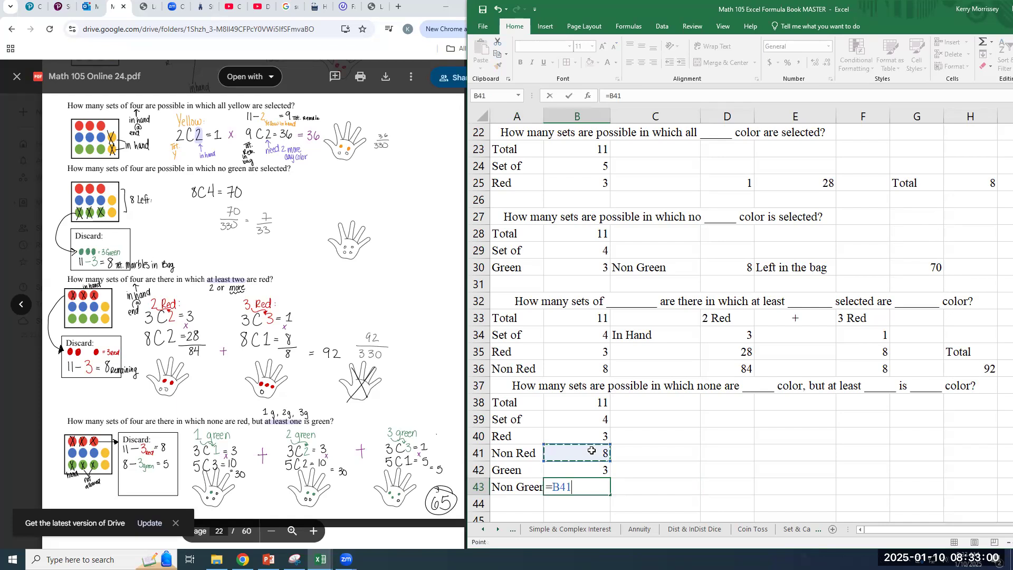
pyautogui.write('-3')
pyautogui.press('BackSpace')
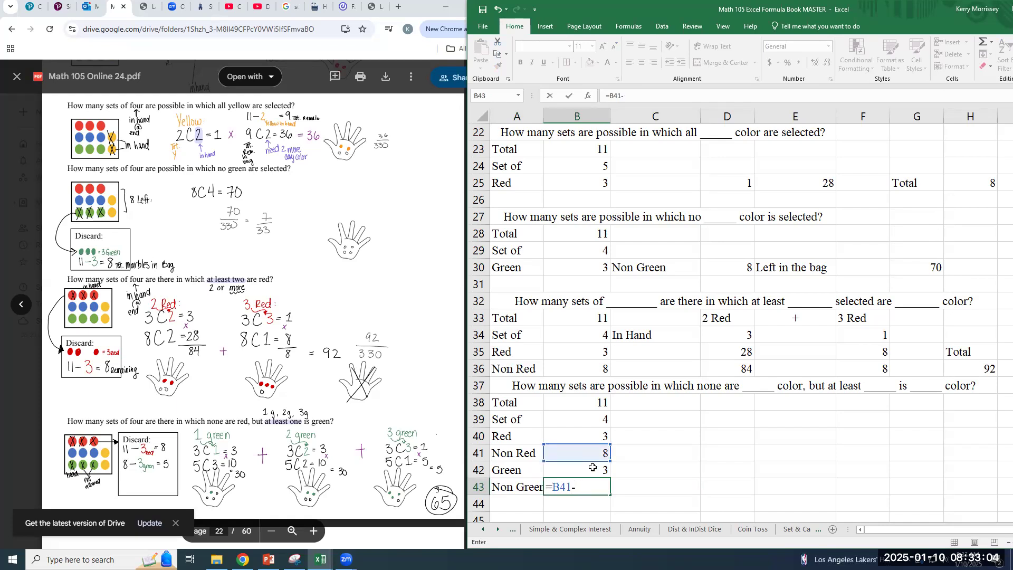
pyautogui.click(593, 469)
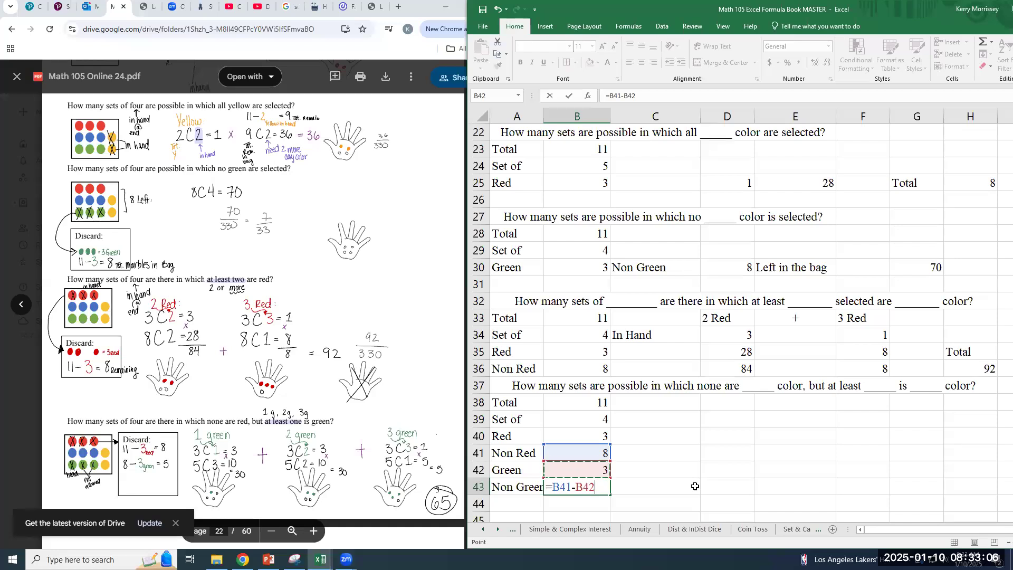
pyautogui.press('Return')
pyautogui.press('Up')
pyautogui.press('Up')
pyautogui.press('Up')
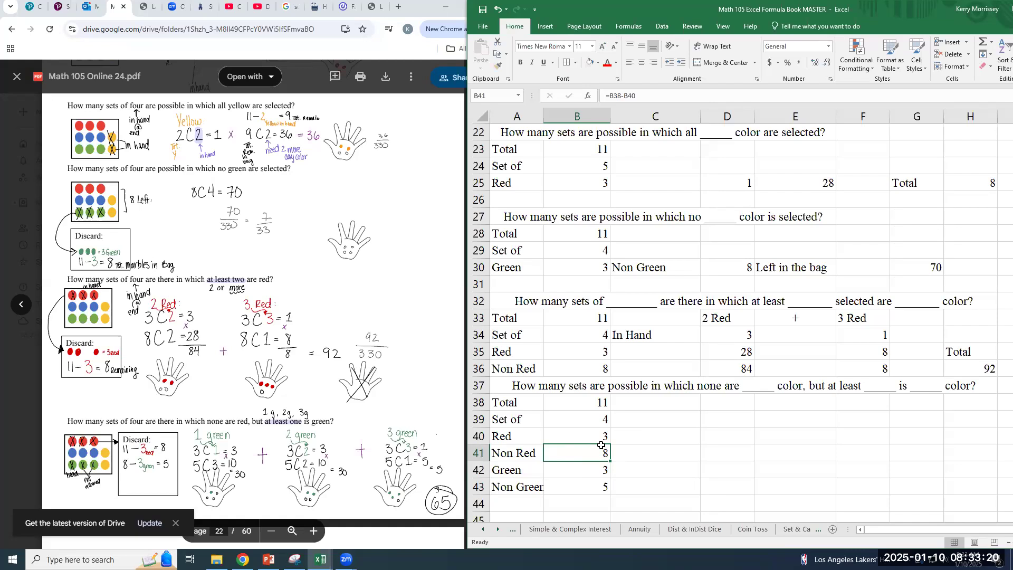
# Label C39 as In Hand beside the set size of the none-but-at-least problem
pyautogui.click(632, 423)
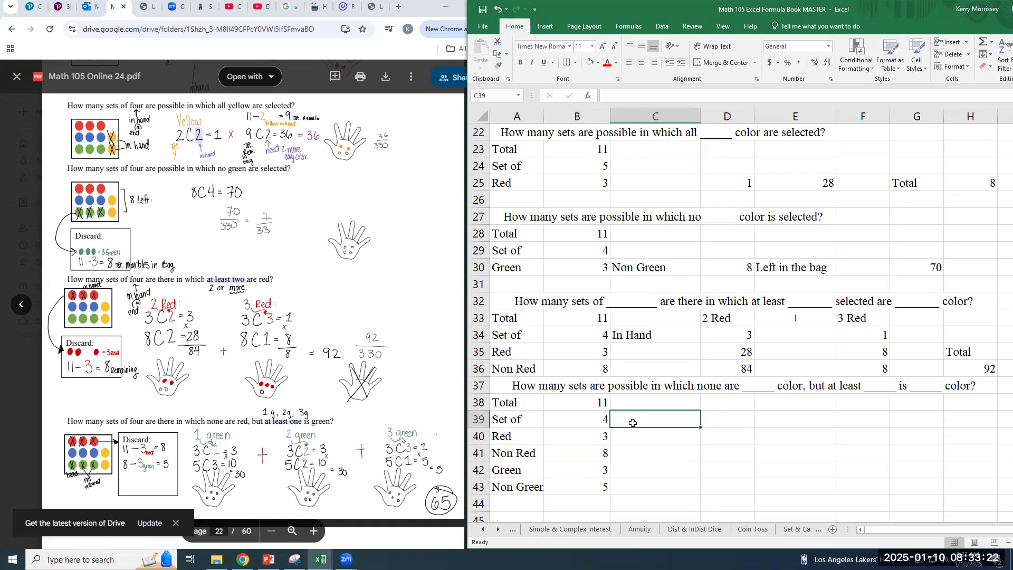
pyautogui.write('In Hand')
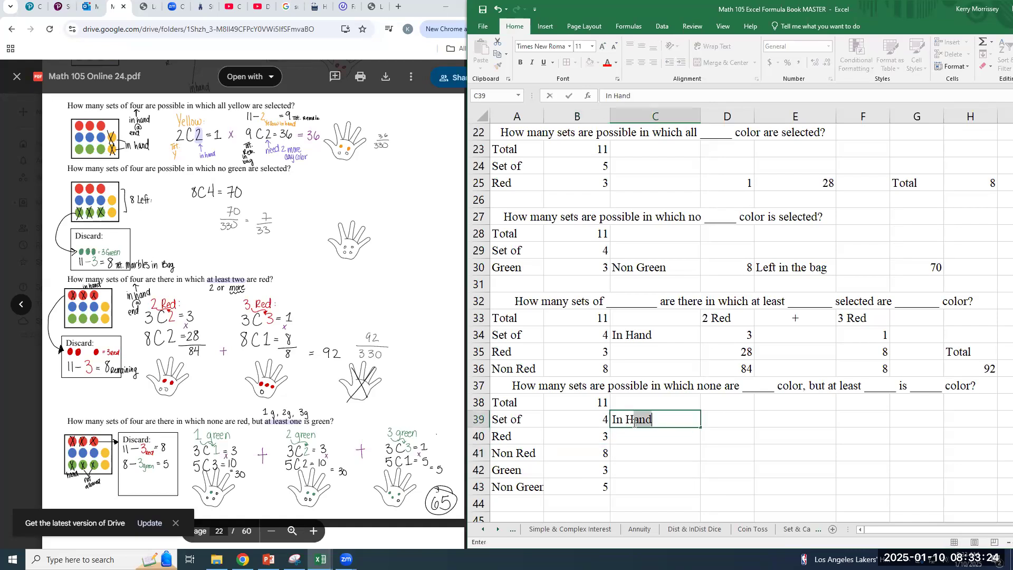
pyautogui.press('Tab')
# Enter the case headings 1 Green, 2 Green and 3 Green in D38, E38 and F38
pyautogui.press('Up')
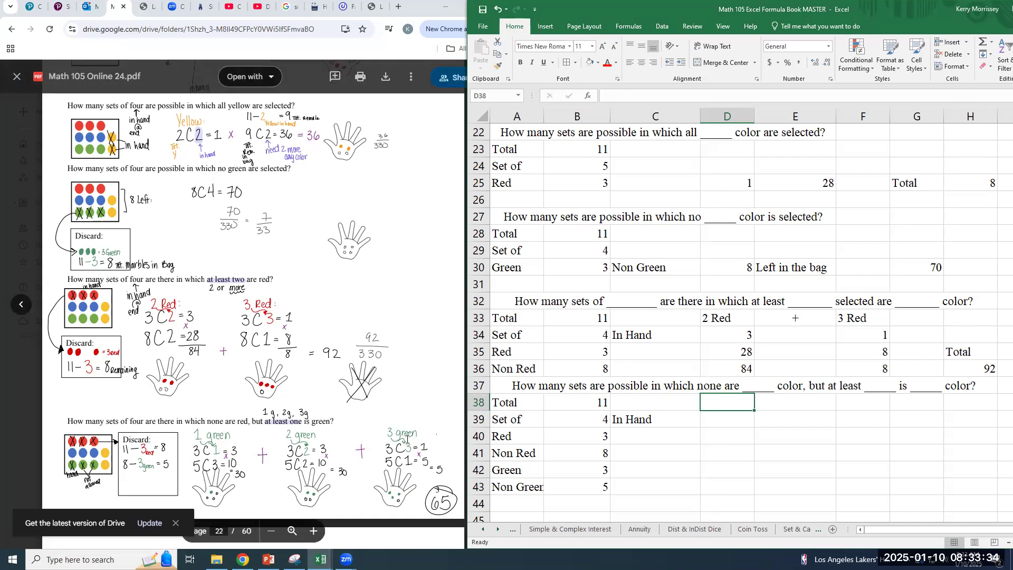
pyautogui.write('1')
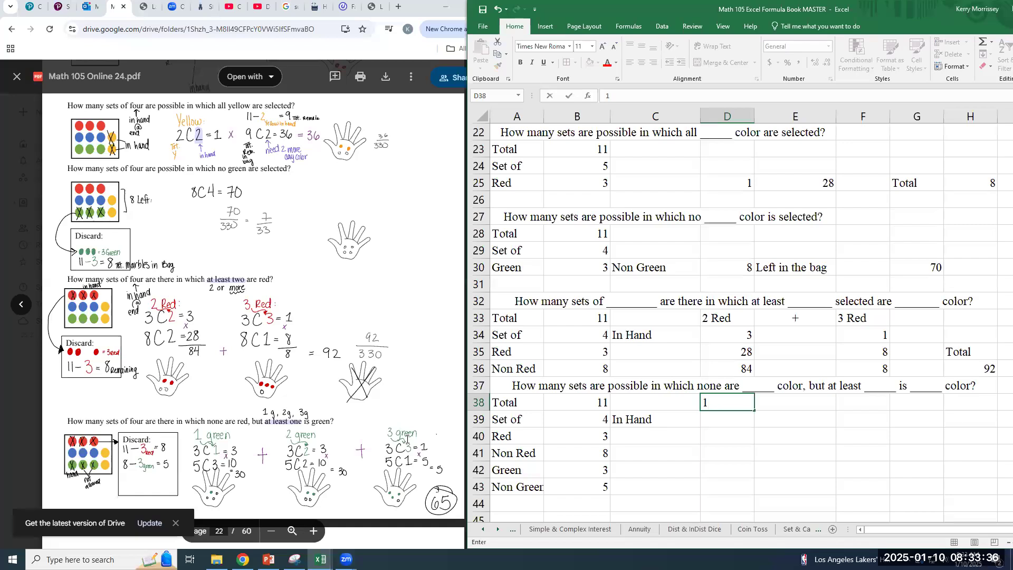
pyautogui.write(' Green')
pyautogui.press('Tab')
pyautogui.write('2 Gre')
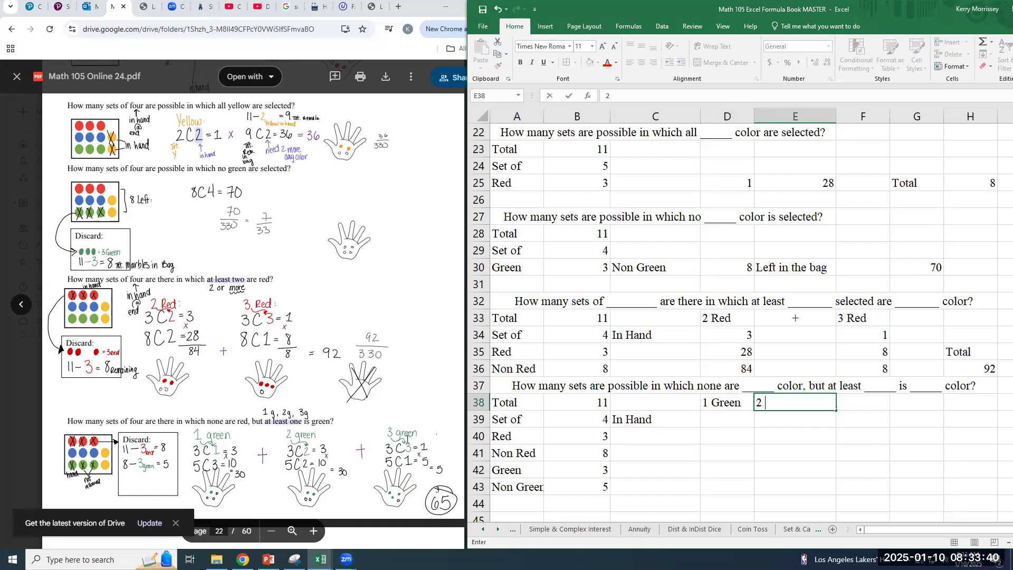
pyautogui.write('en')
pyautogui.press('Tab')
pyautogui.write('3')
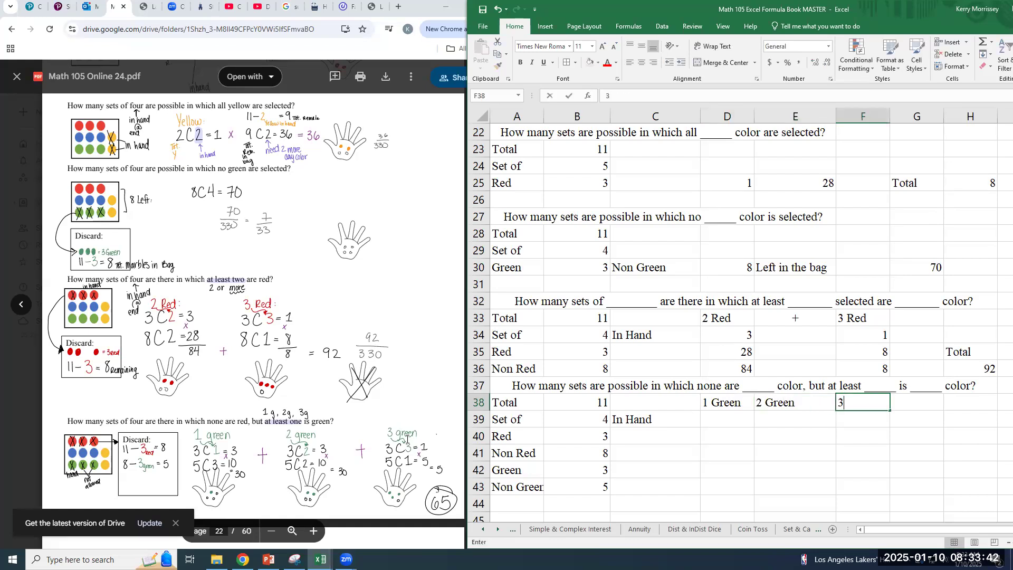
pyautogui.write(' Green')
pyautogui.press('Return')
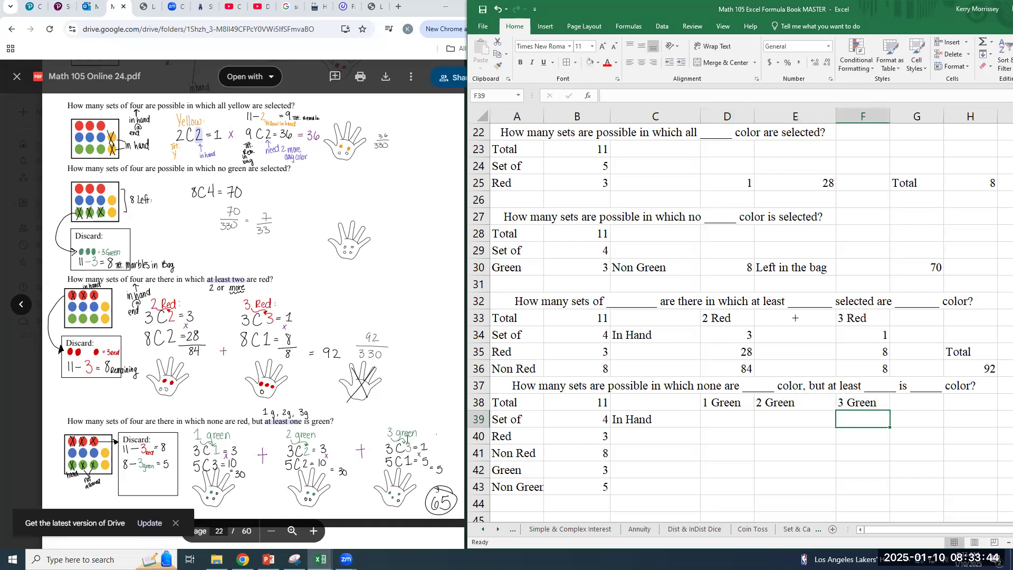
# Calculate the in-hand combinations for the 1 Green case in D39 with =COMBIN(B42,1)
pyautogui.write('=')
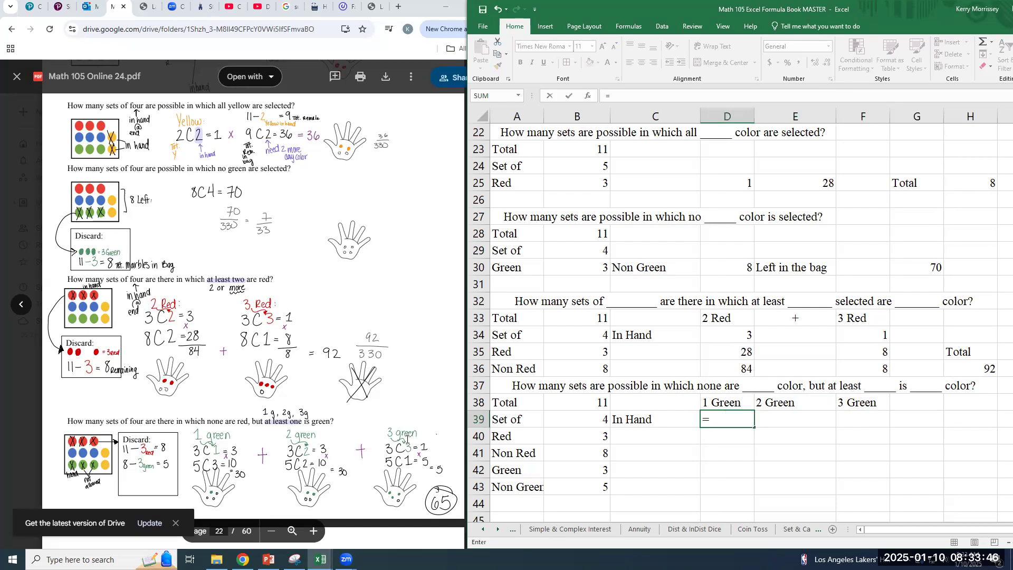
pyautogui.write('combin(')
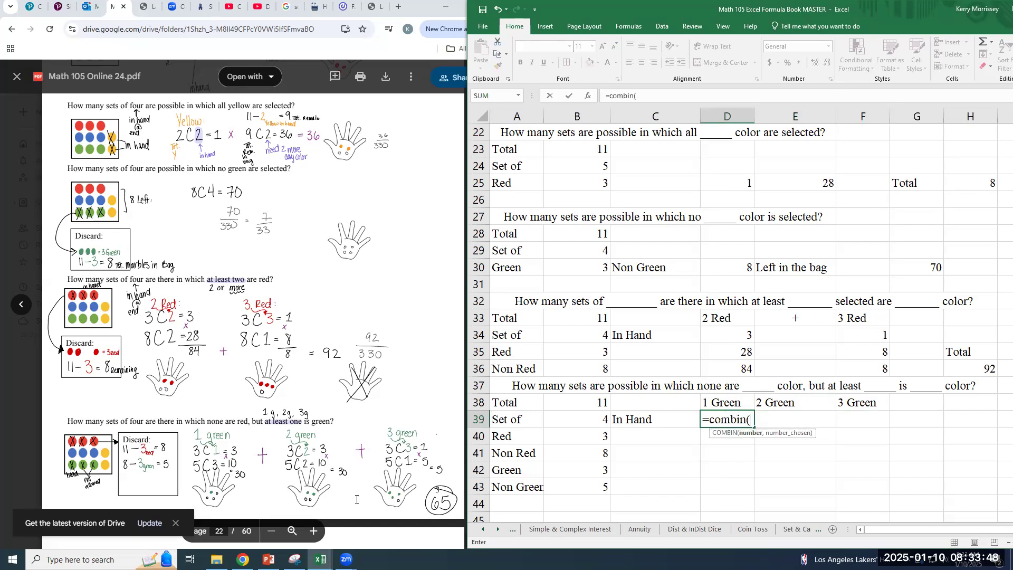
pyautogui.click(587, 470)
pyautogui.write(',')
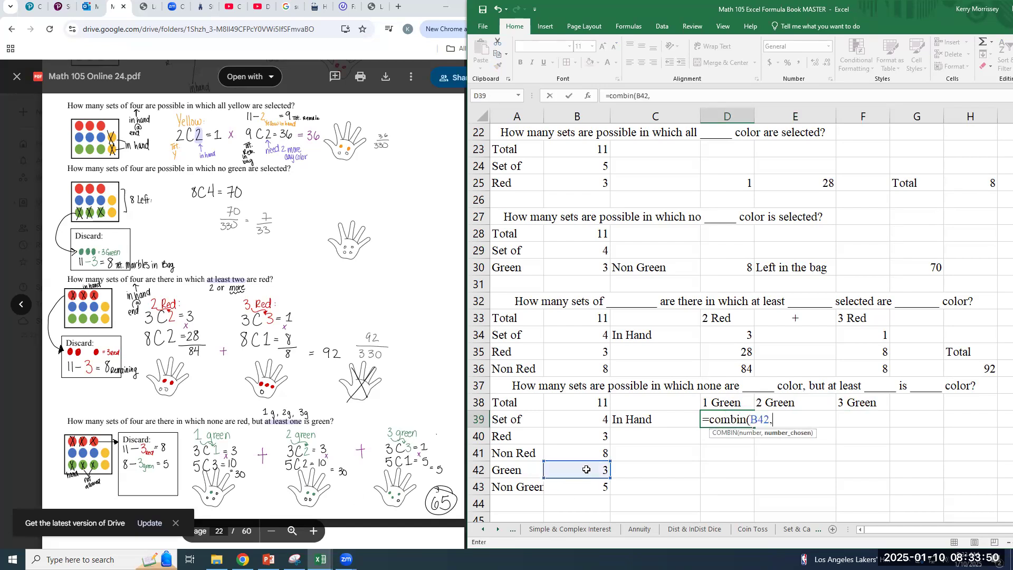
pyautogui.write('1)')
pyautogui.press('Return')
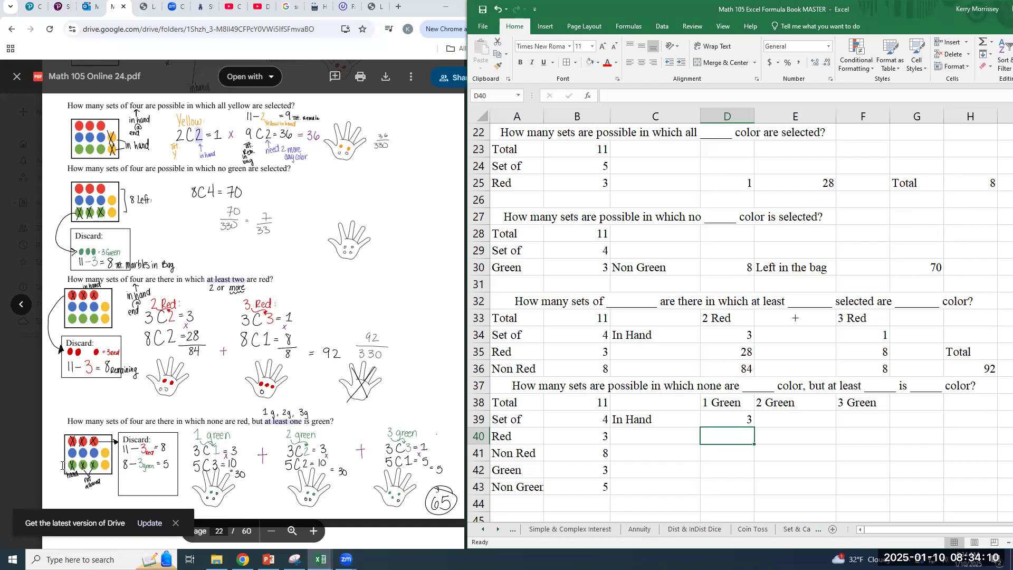
# Label C43 as Non R, Non G beside the Non Green count
pyautogui.click(602, 492)
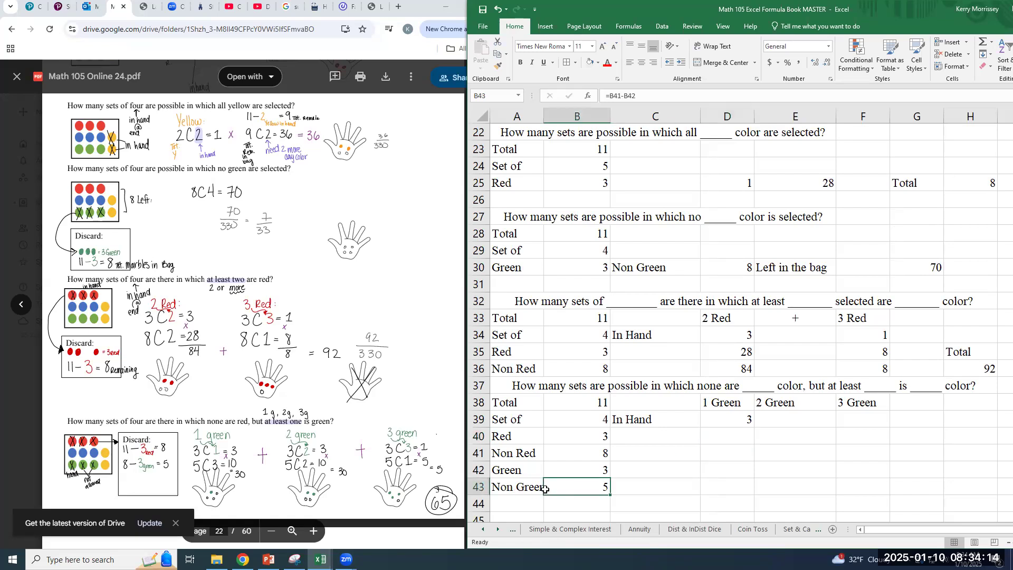
pyautogui.click(647, 485)
pyautogui.write('Non ')
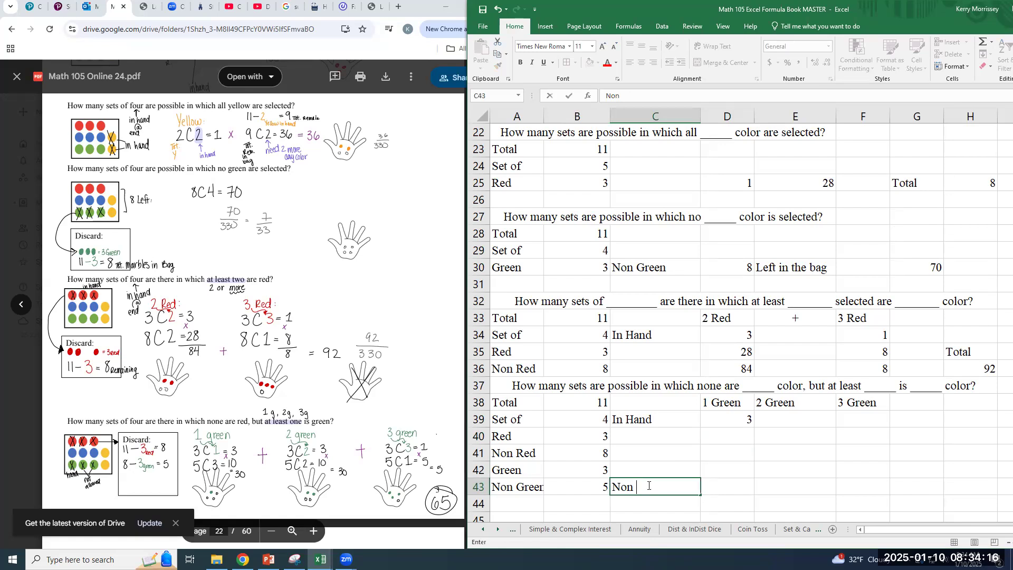
pyautogui.write('R, Non G')
pyautogui.press('Tab')
# Calculate the remaining three marbles' combinations for the 1 Green case in D40 with =COMBIN(B43,3)
pyautogui.press('Up')
pyautogui.press('Up')
pyautogui.press('Up')
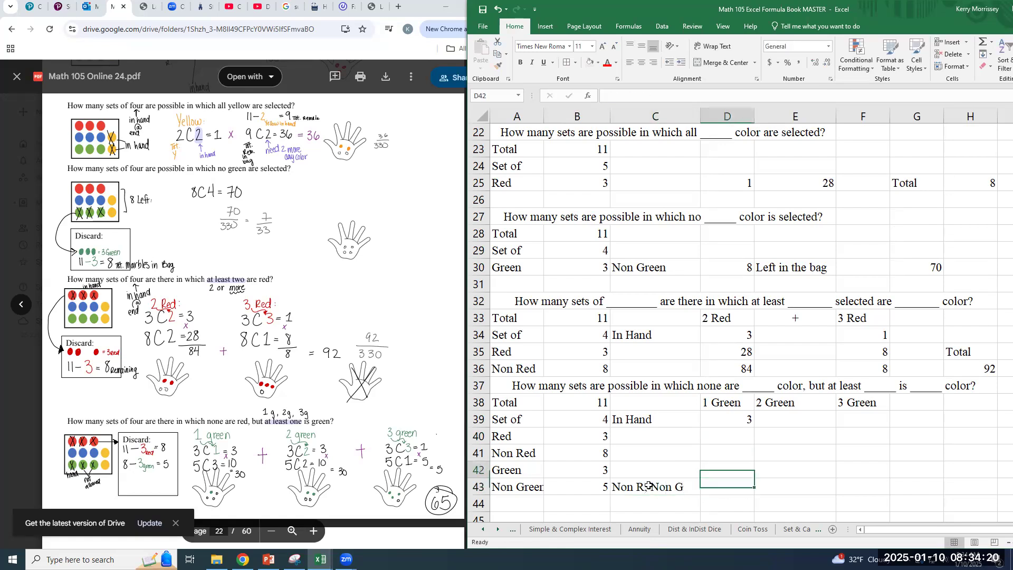
pyautogui.write('=')
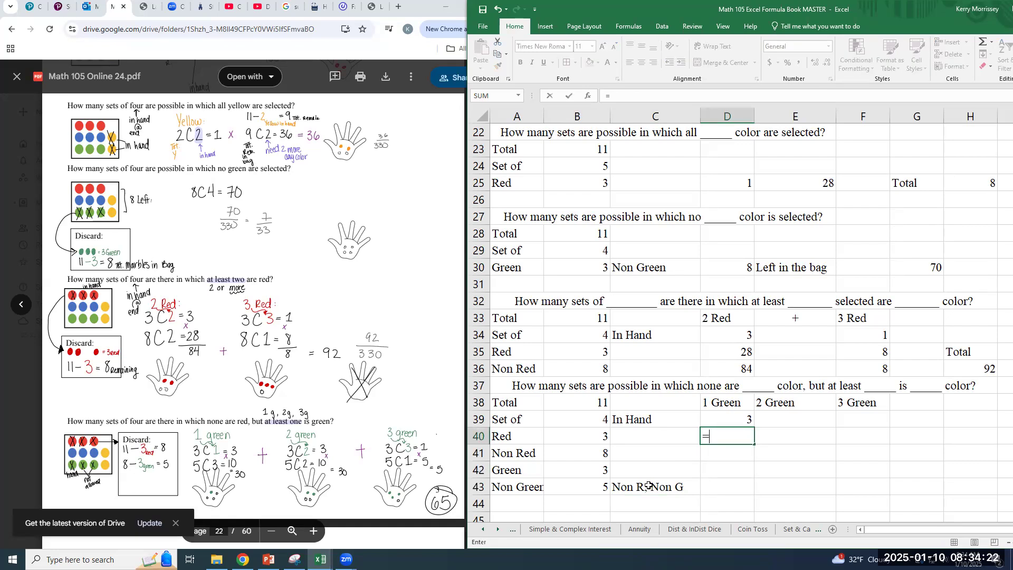
pyautogui.write('combin(')
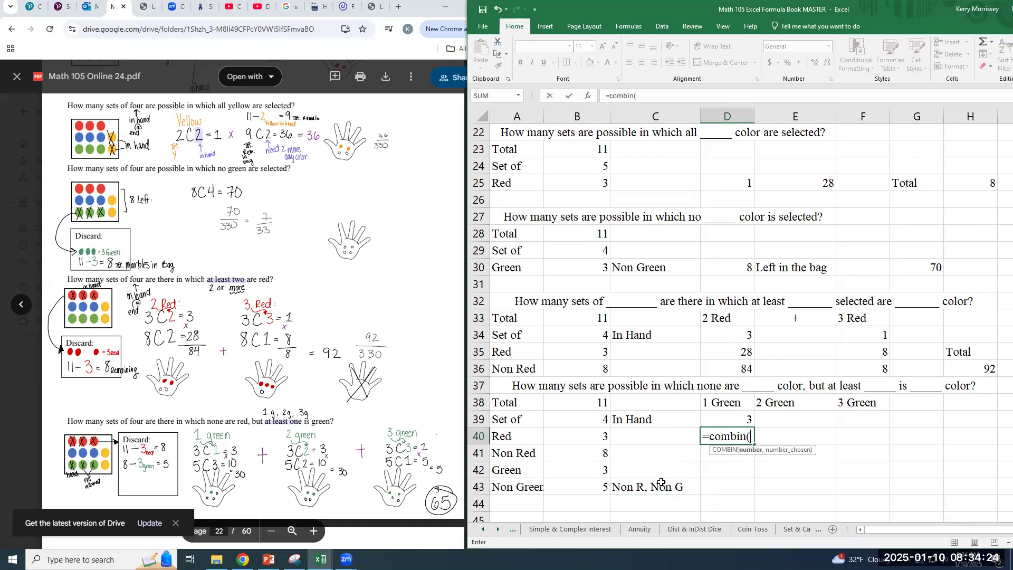
pyautogui.click(585, 488)
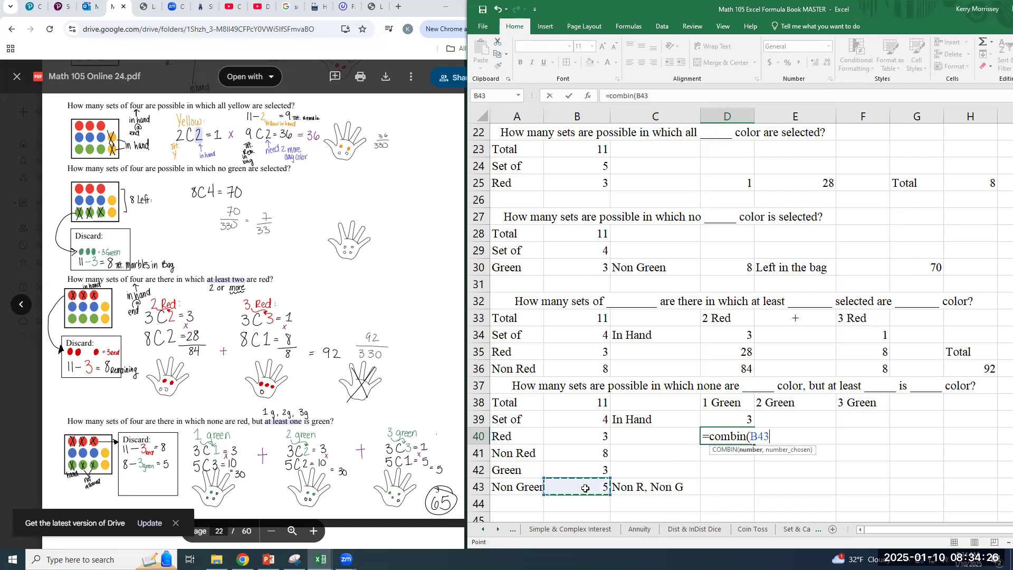
pyautogui.write(',')
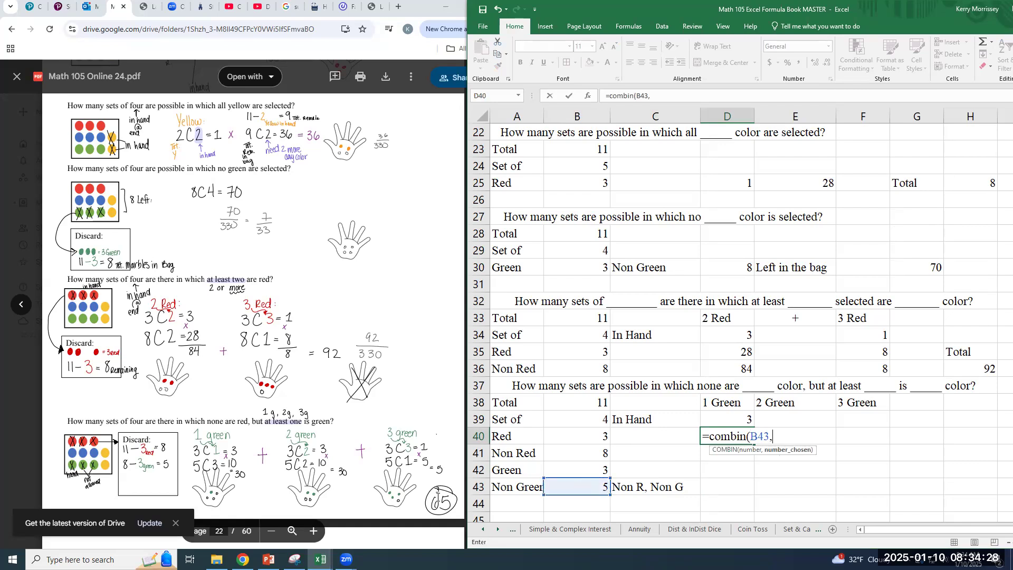
pyautogui.write('3)')
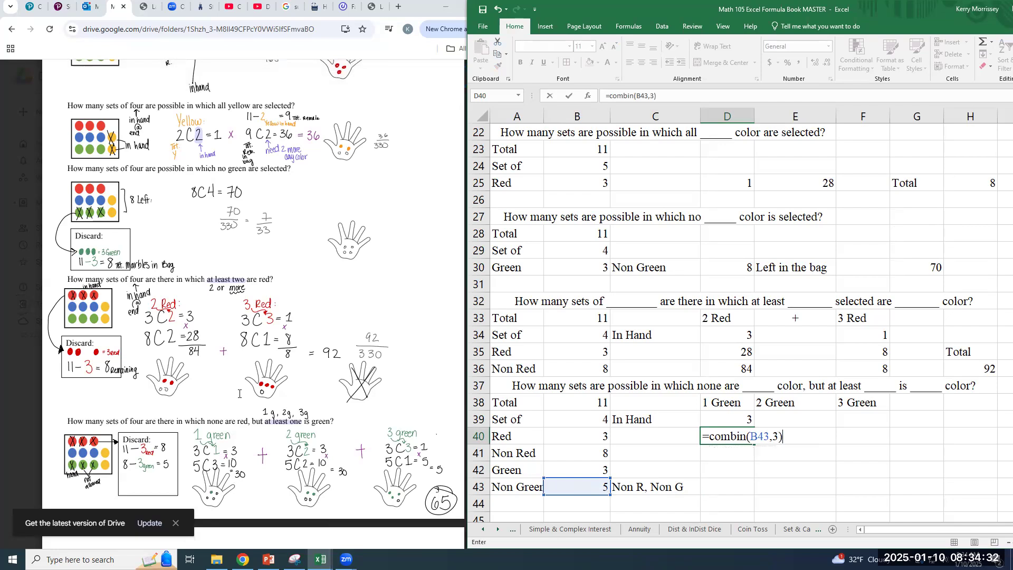
pyautogui.press('Return')
# Multiply the 1 Green case's two combination counts in D41 with =PRODUCT(D39:D40)
pyautogui.write('=')
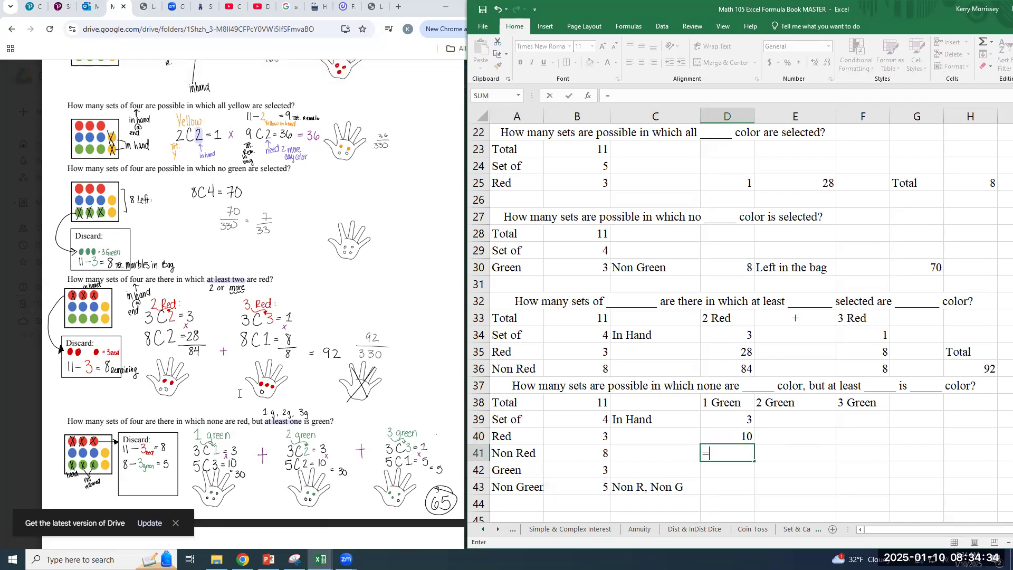
pyautogui.write('pro')
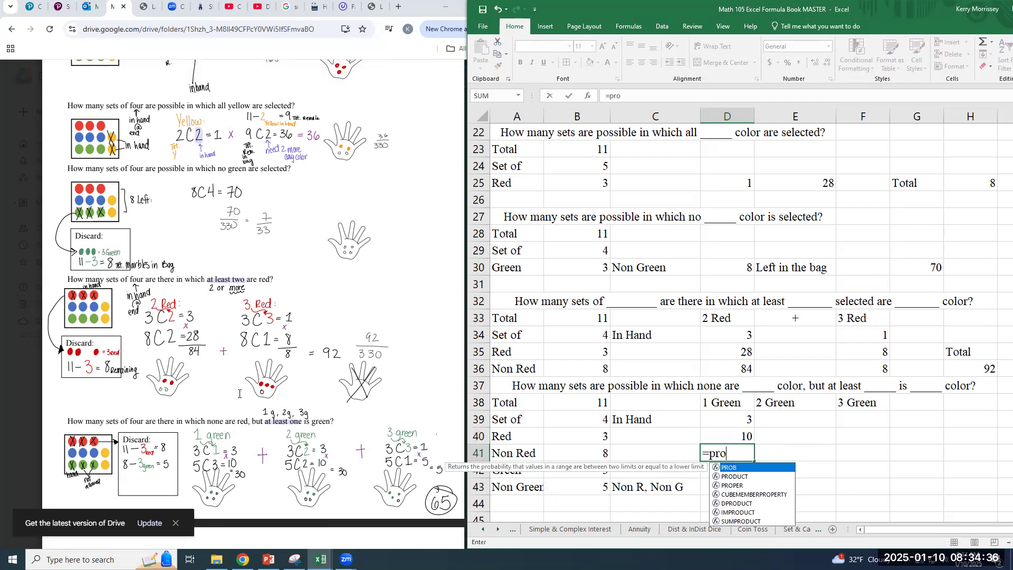
pyautogui.write('duct(')
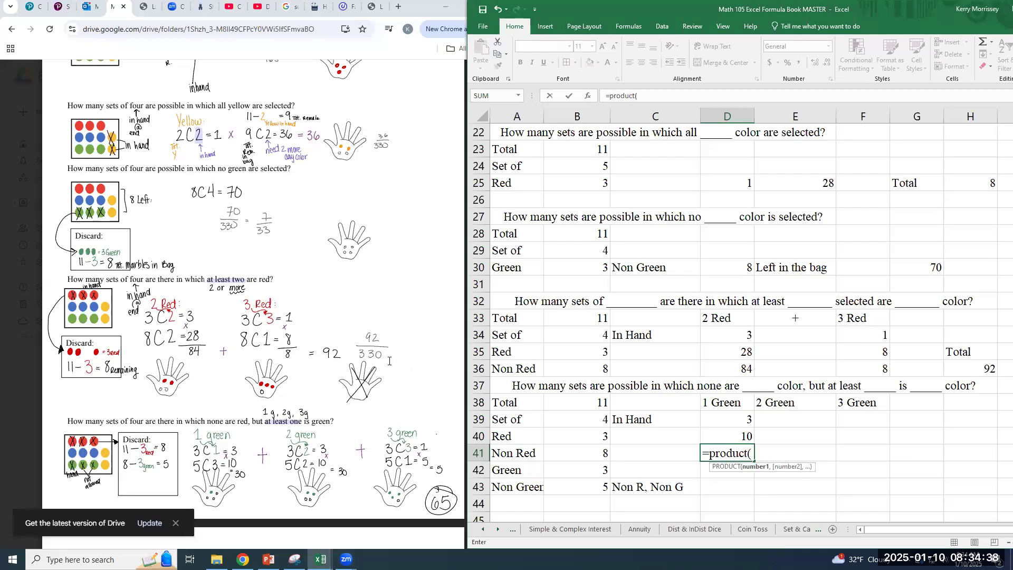
pyautogui.moveTo(739, 420); pyautogui.dragTo(739, 432)
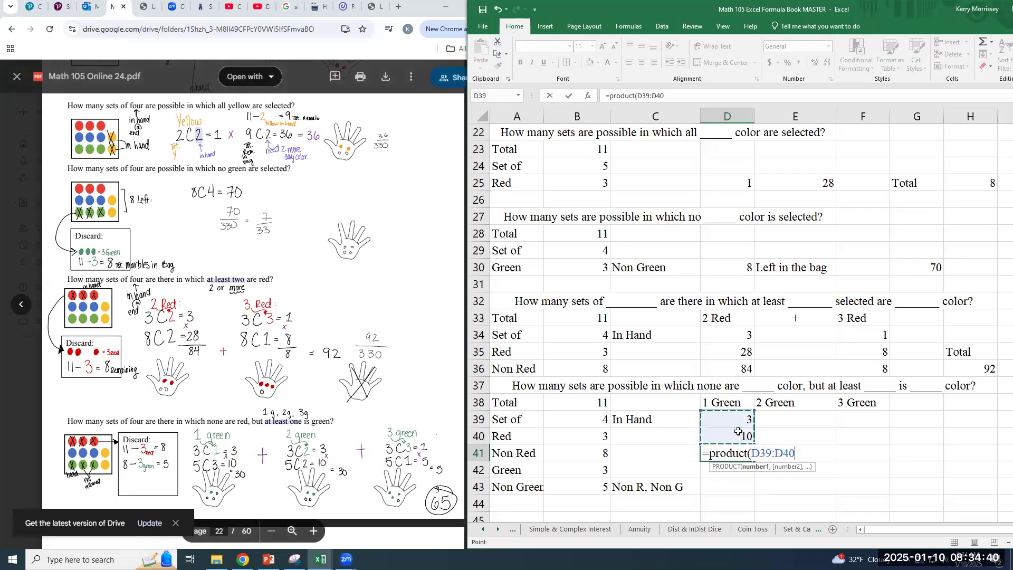
pyautogui.press('Return')
pyautogui.click(739, 433)
# Calculate the in-hand combinations for the 2 Green case in E39 with =COMBIN(B42,2)
pyautogui.click(804, 419)
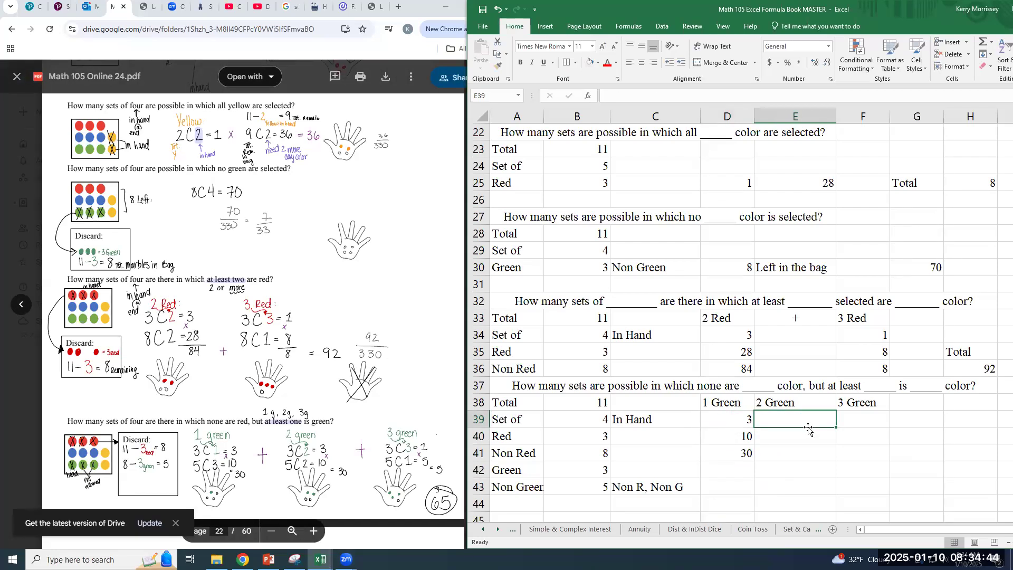
pyautogui.write('=')
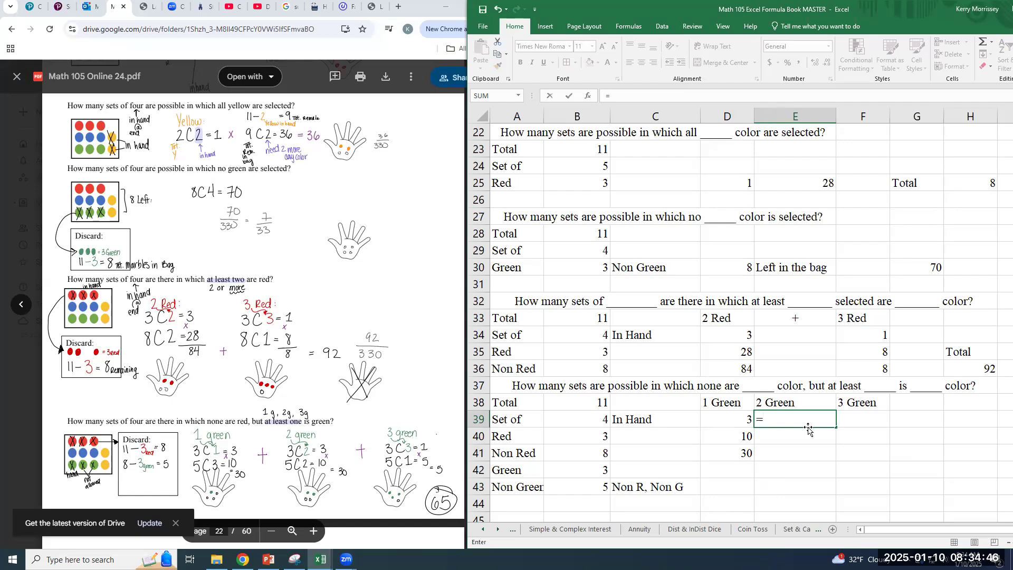
pyautogui.write('combi')
pyautogui.press('BackSpace')
pyautogui.press('BackSpace')
pyautogui.press('BackSpace')
pyautogui.write('mbi')
pyautogui.press('BackSpace')
pyautogui.press('BackSpace')
pyautogui.write('bin(')
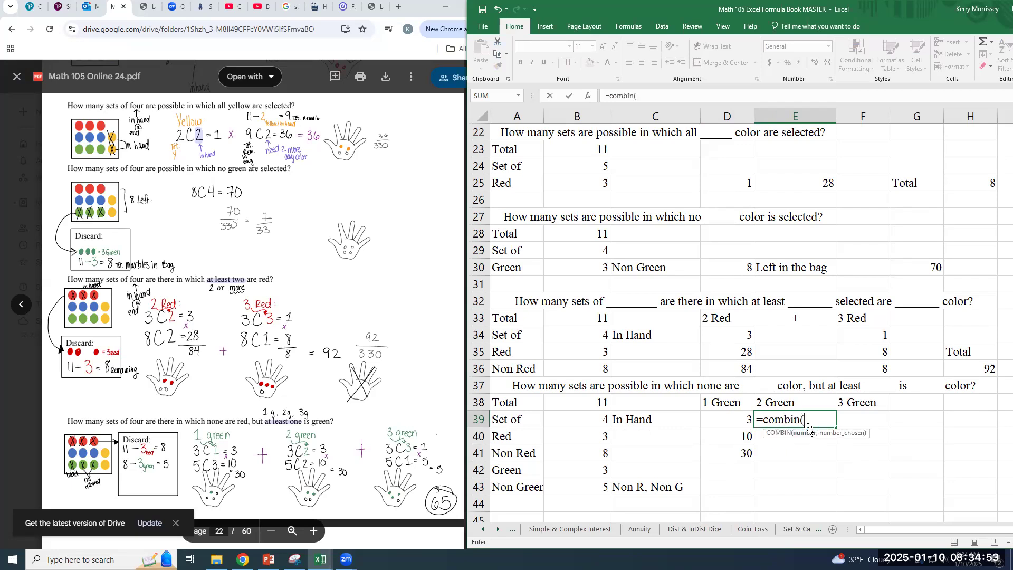
pyautogui.click(587, 469)
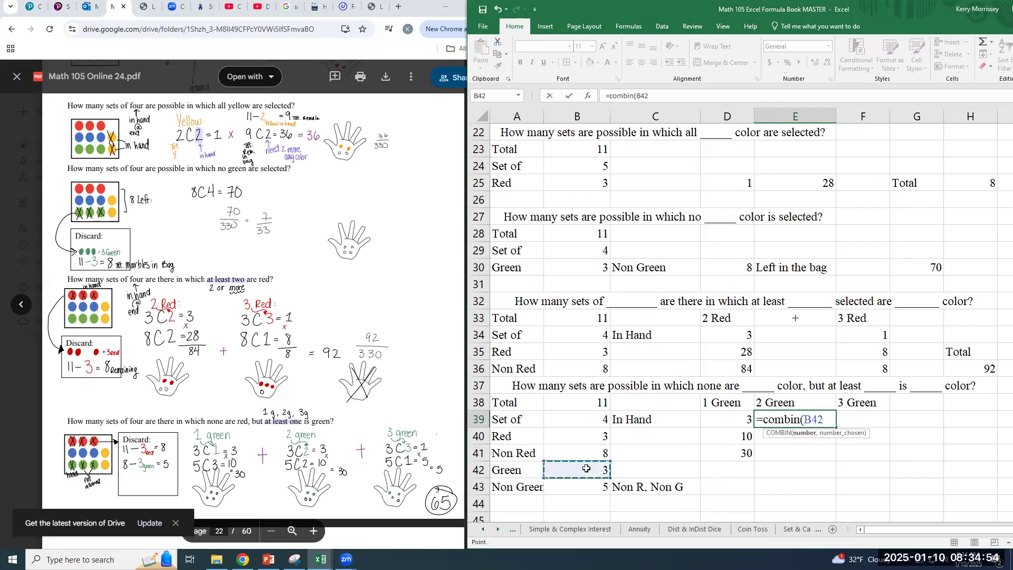
pyautogui.write(',')
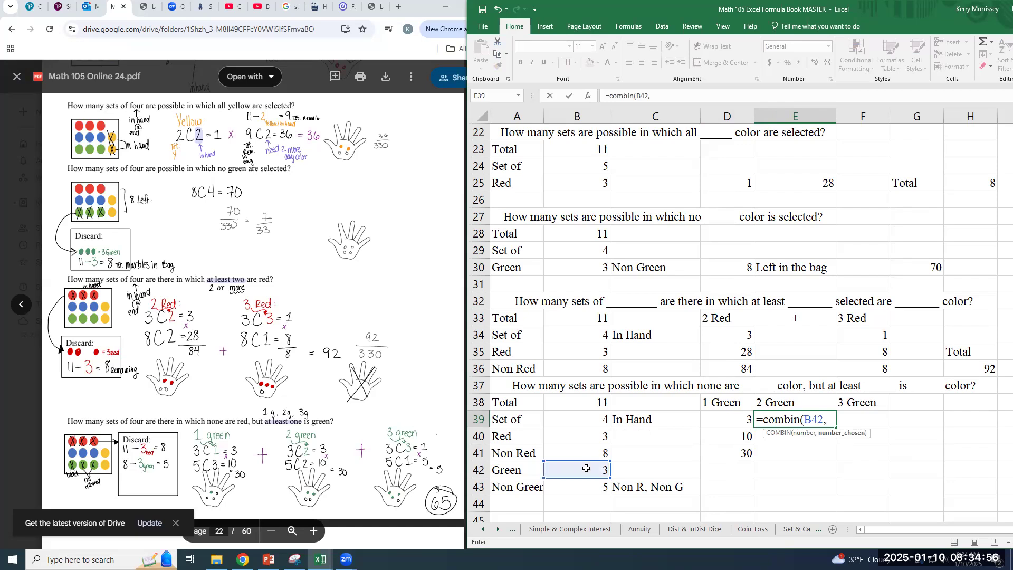
pyautogui.write('2)')
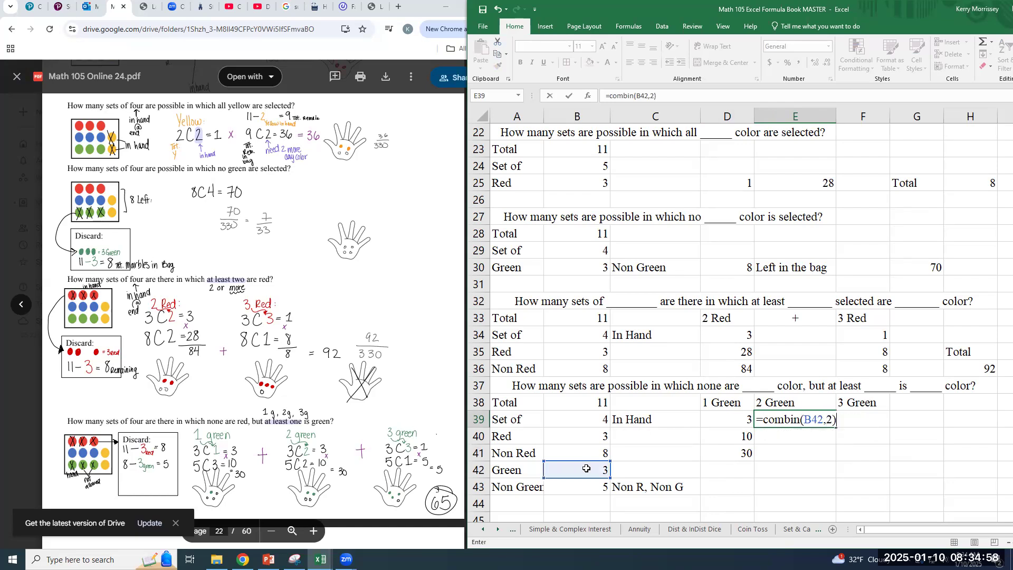
pyautogui.press('Return')
# Calculate the remaining two marbles' combinations for the 2 Green case in E40 with =COMBIN(B43,2)
pyautogui.write('=')
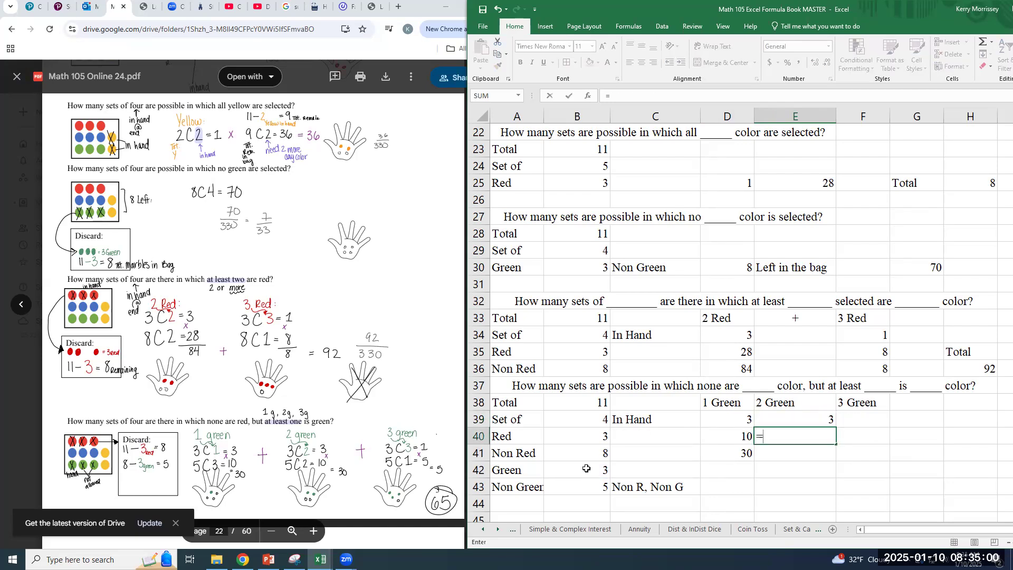
pyautogui.write('combin(')
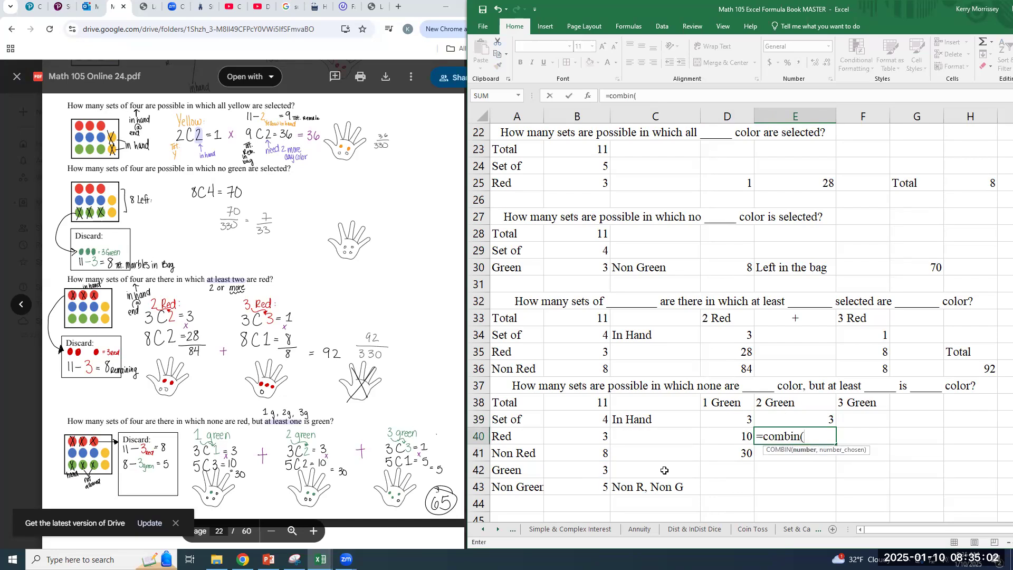
pyautogui.click(590, 487)
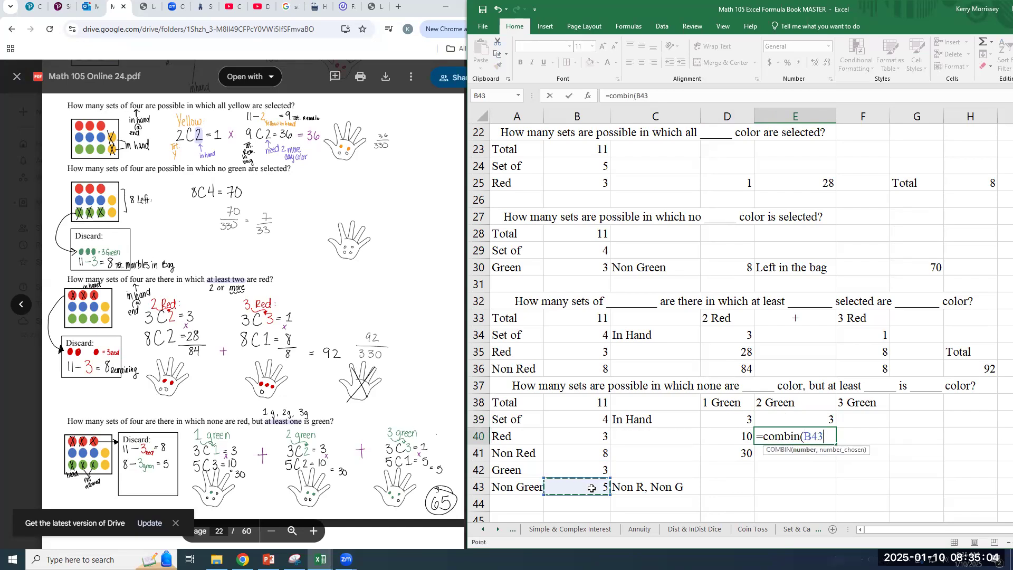
pyautogui.write(',')
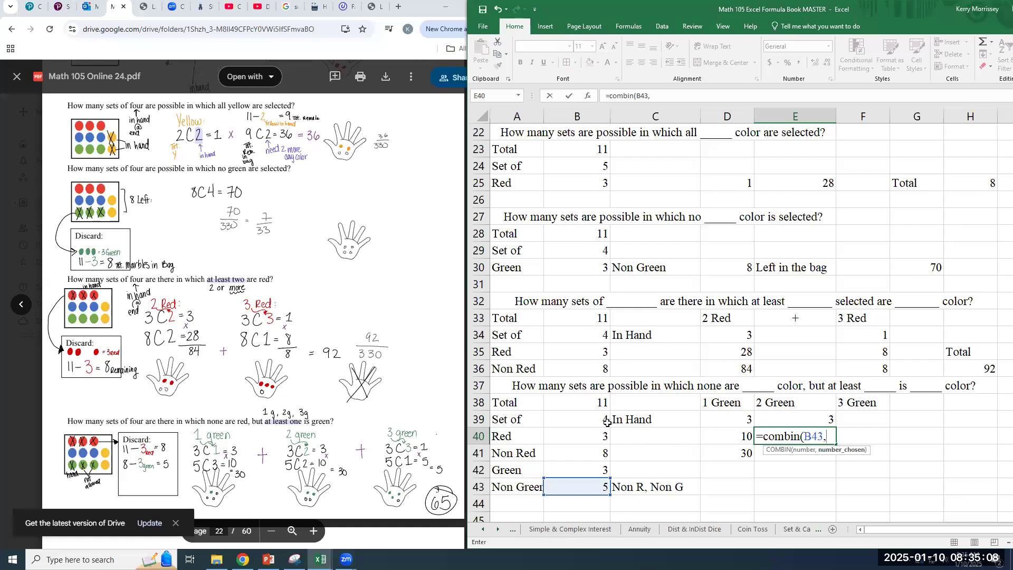
pyautogui.write('2)')
pyautogui.press('Return')
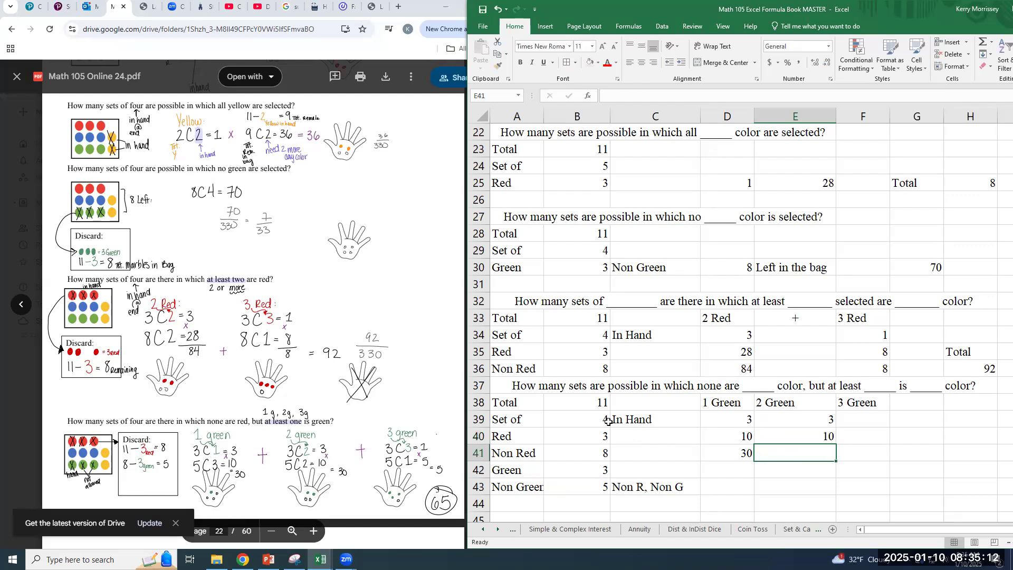
# Multiply the 2 Green case's two combination counts in E41 with =PRODUCT(E39:E40)
pyautogui.write('=')
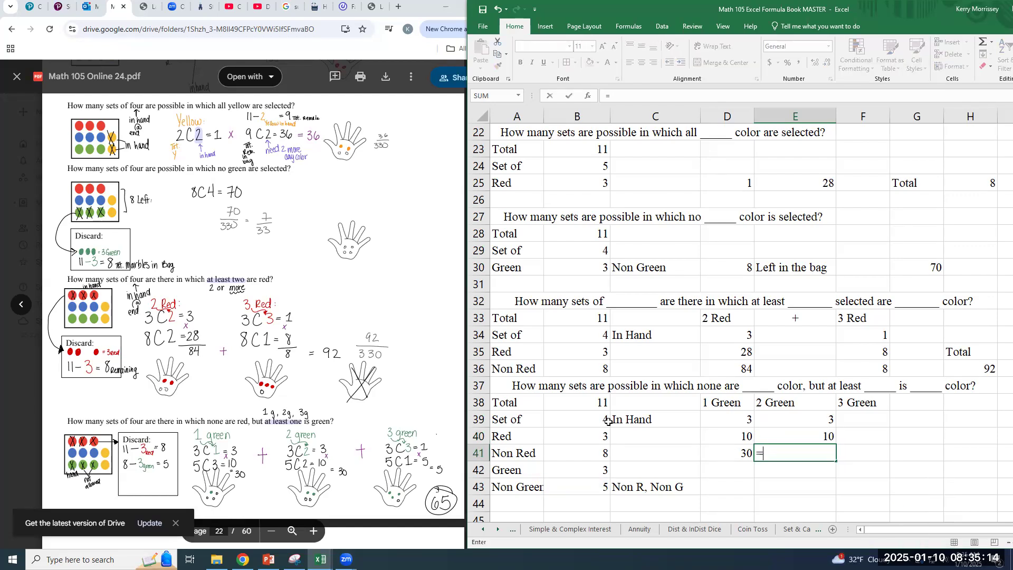
pyautogui.write('product(')
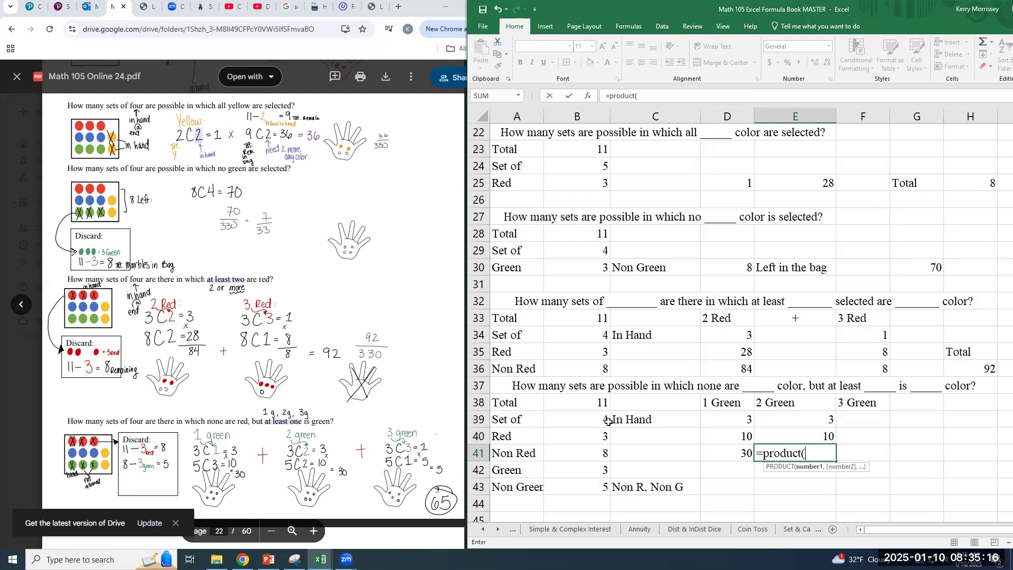
pyautogui.moveTo(828, 422); pyautogui.dragTo(824, 433)
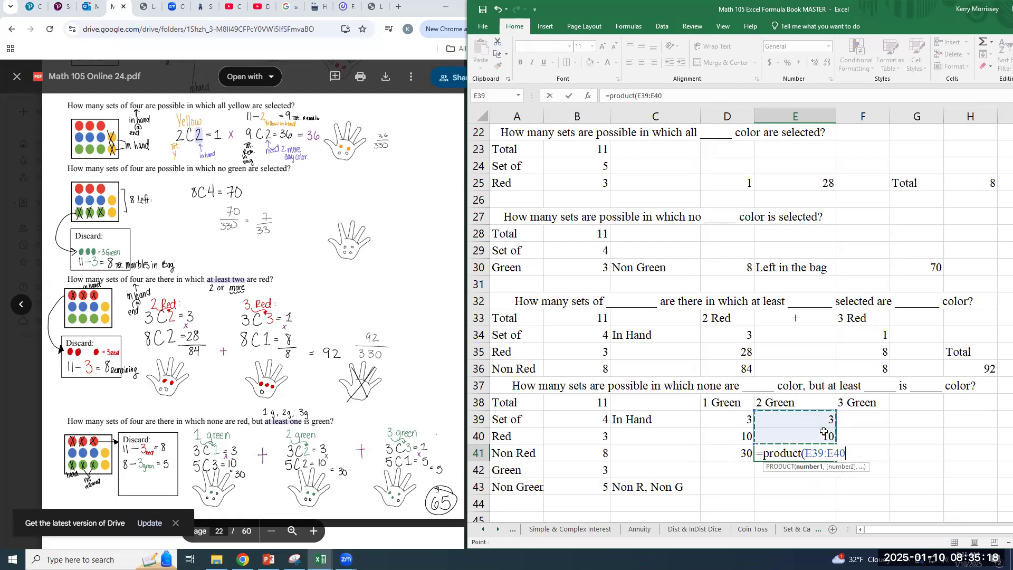
pyautogui.press('Return')
# Calculate the in-hand combinations for the 3 Green case in F39 with =COMBIN(B42,3)
pyautogui.press('Up')
pyautogui.press('Up')
pyautogui.press('Up')
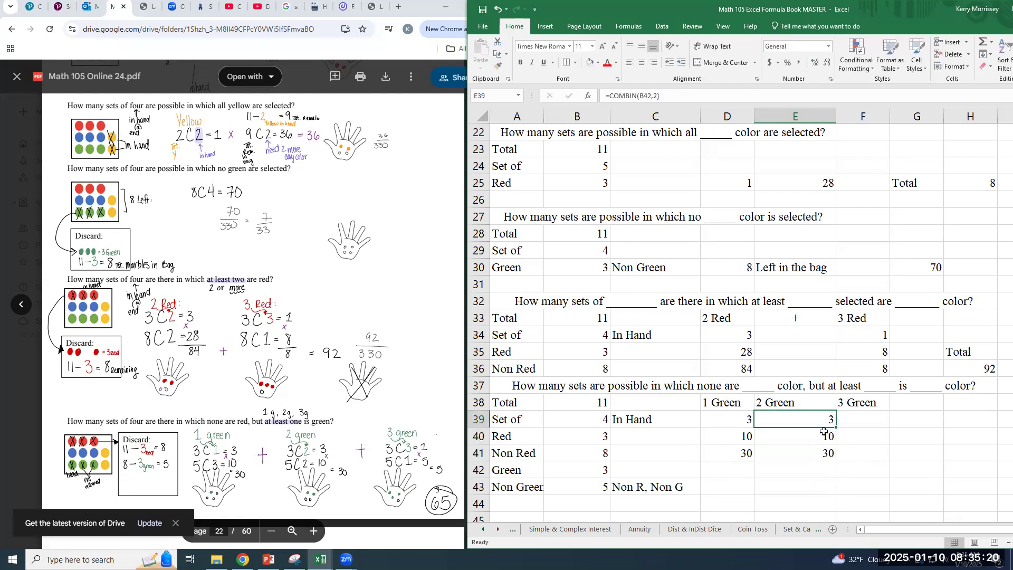
pyautogui.press('Right')
pyautogui.write('=combin(3')
pyautogui.press('BackSpace')
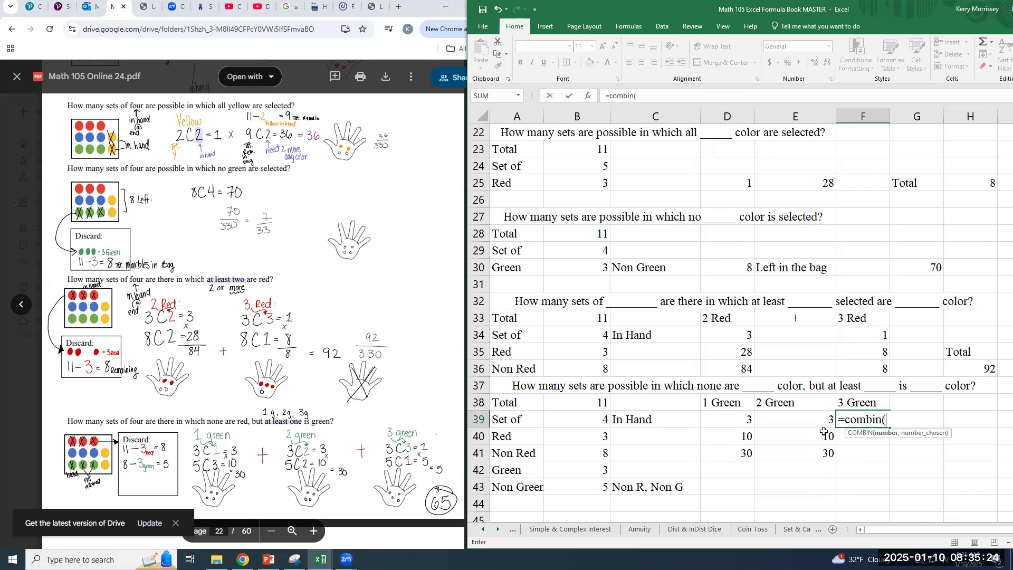
pyautogui.click(587, 474)
pyautogui.write(',3')
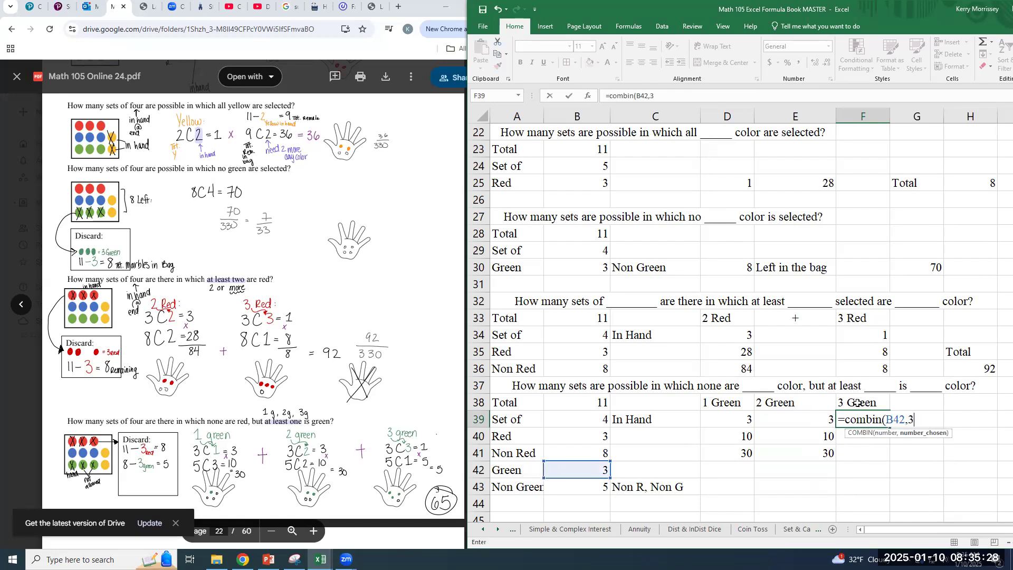
pyautogui.write(')')
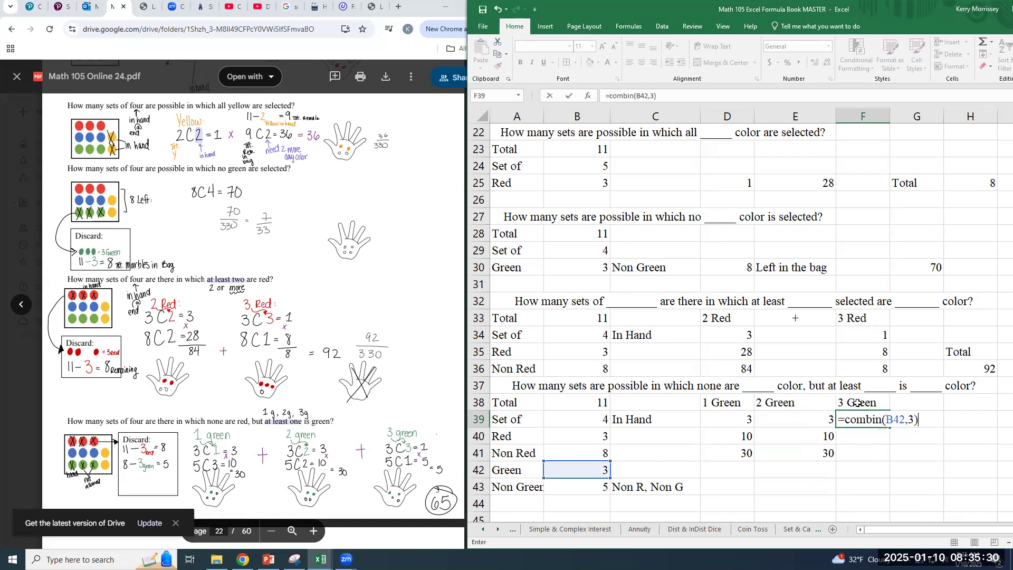
pyautogui.press('Return')
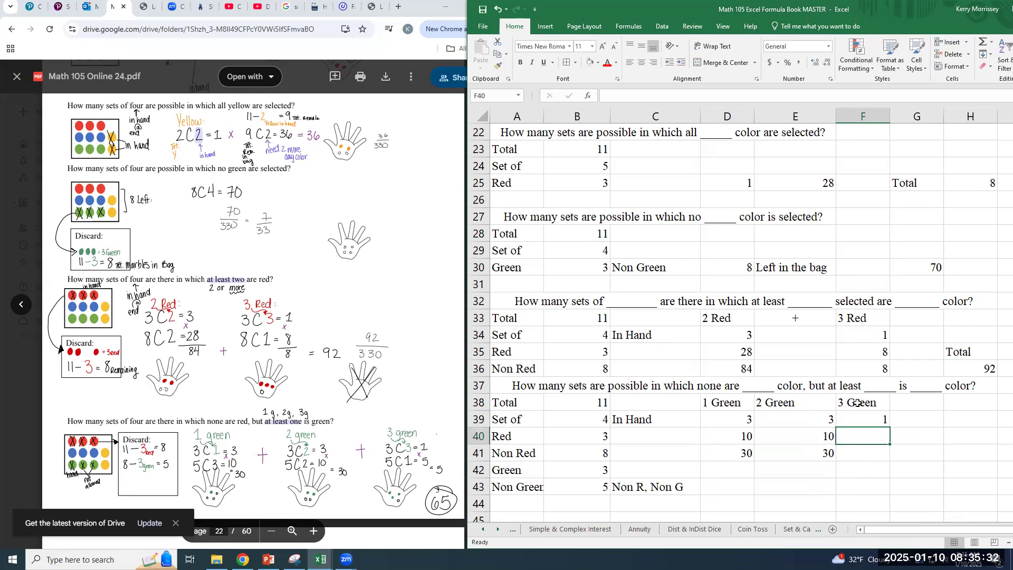
# Calculate the remaining marble's combinations for the 3 Green case in F40 with =COMBIN(B43,1)
pyautogui.write('=combin(')
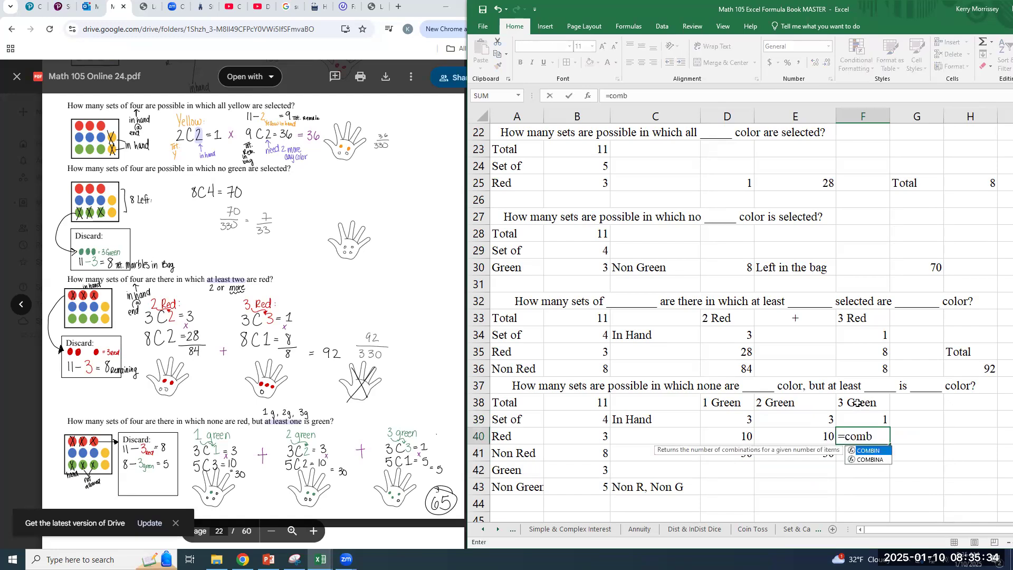
pyautogui.click(583, 482)
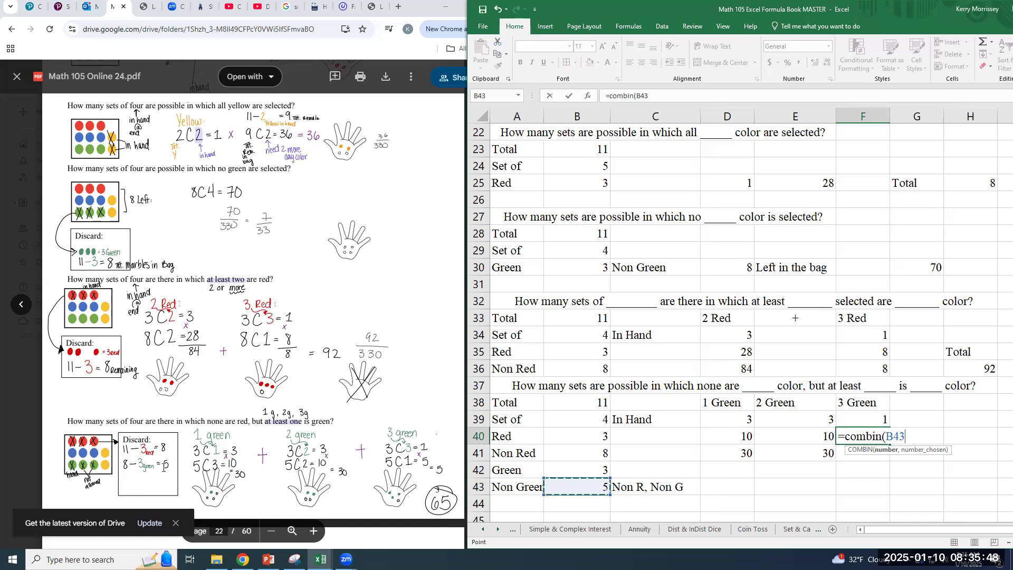
pyautogui.write(',')
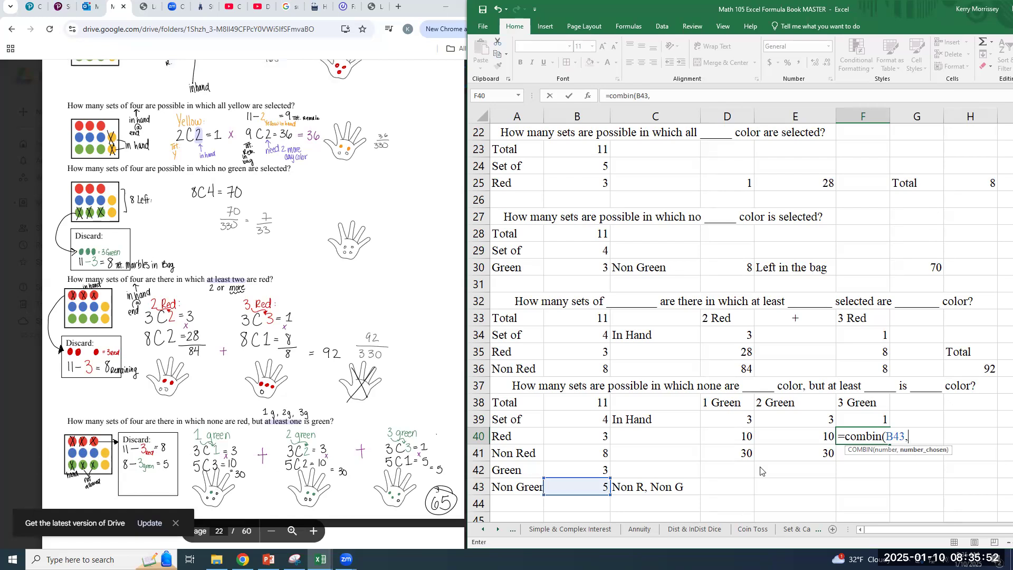
pyautogui.write('1)')
pyautogui.press('Return')
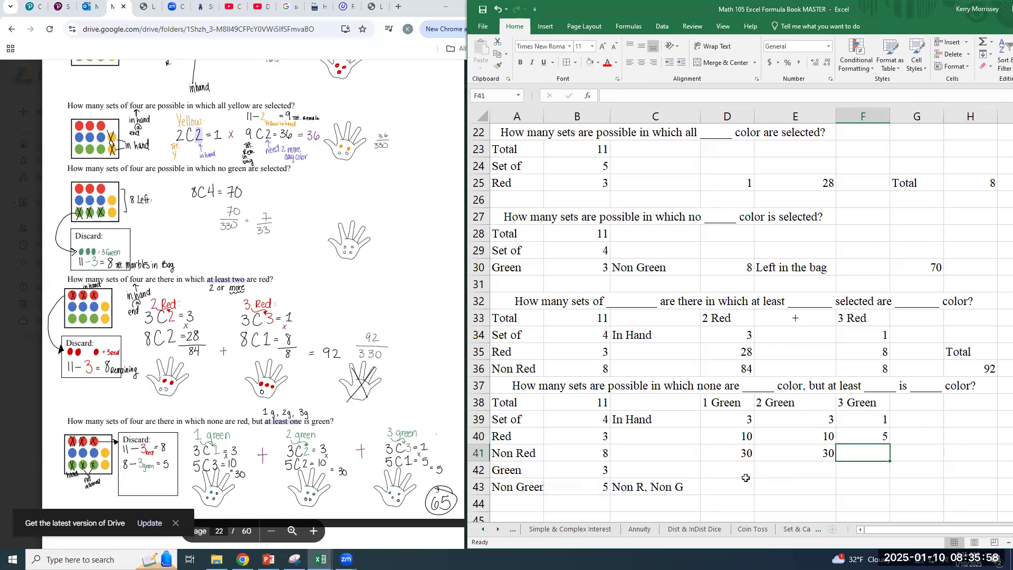
# Multiply the 3 Green case's two combination counts in F41 with =PRODUCT(F39:F40)
pyautogui.write('=product(')
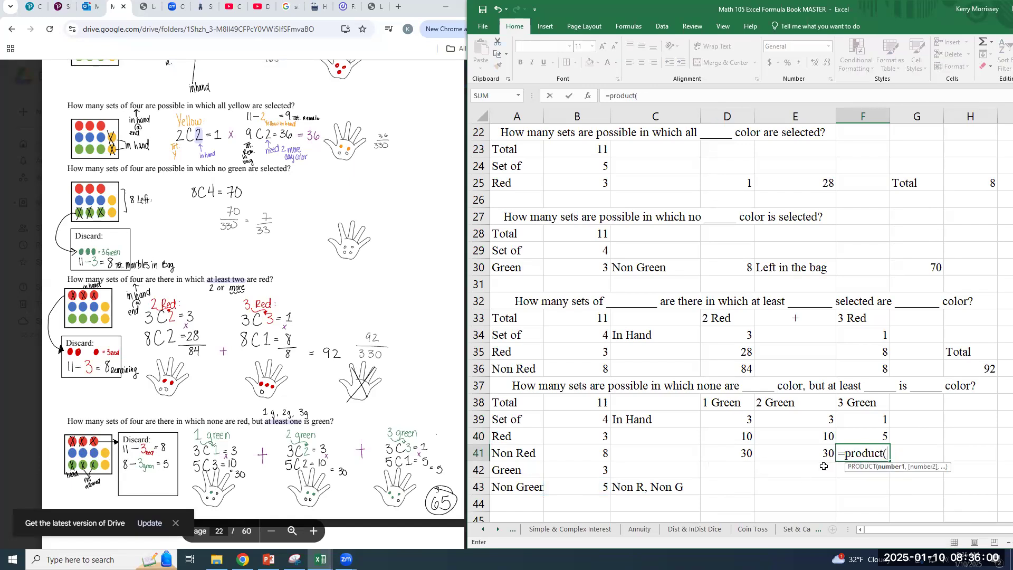
pyautogui.moveTo(866, 424); pyautogui.dragTo(867, 432)
pyautogui.press('Return')
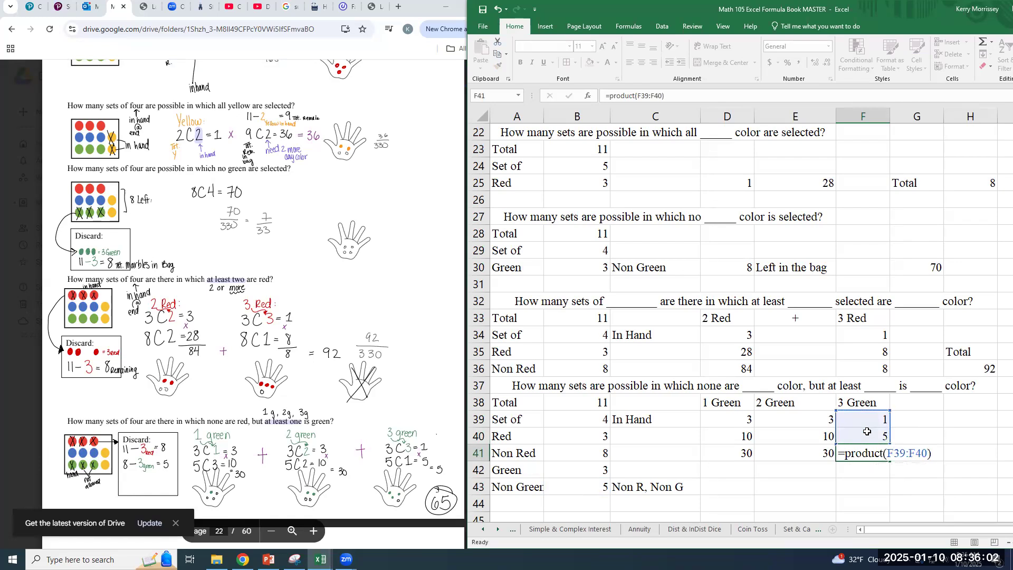
# Enter the label Total in H40 for the no-red, at-least-one-green problem
pyautogui.press('Tab')
pyautogui.press('Tab')
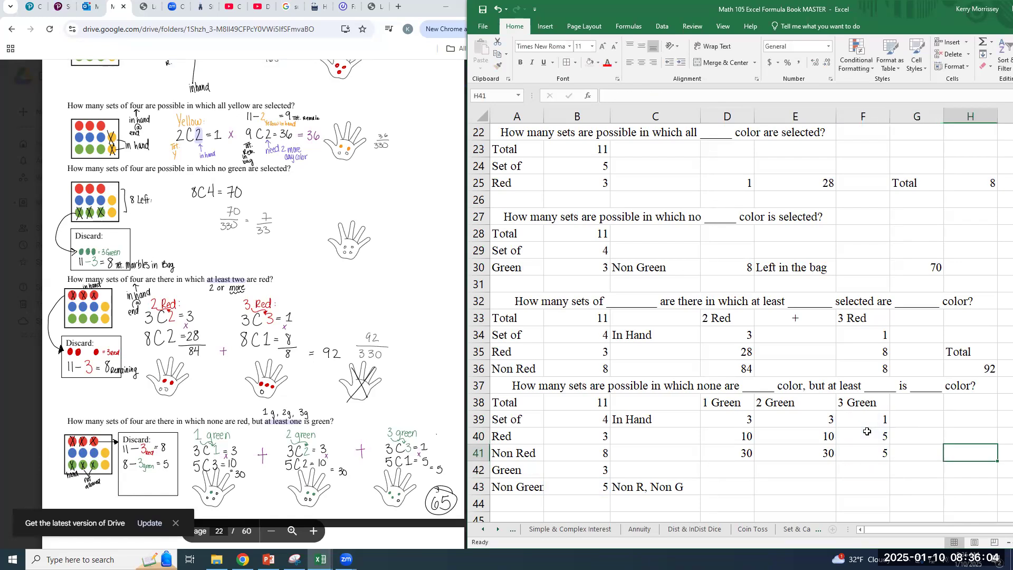
pyautogui.write('T')
pyautogui.press('BackSpace')
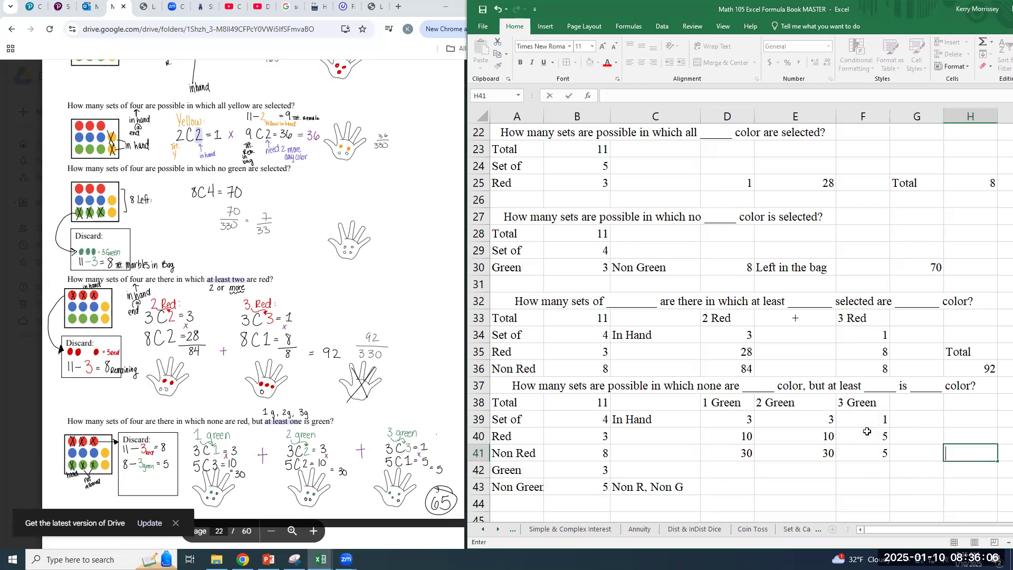
pyautogui.press('Up')
pyautogui.write('Total')
pyautogui.press('Return')
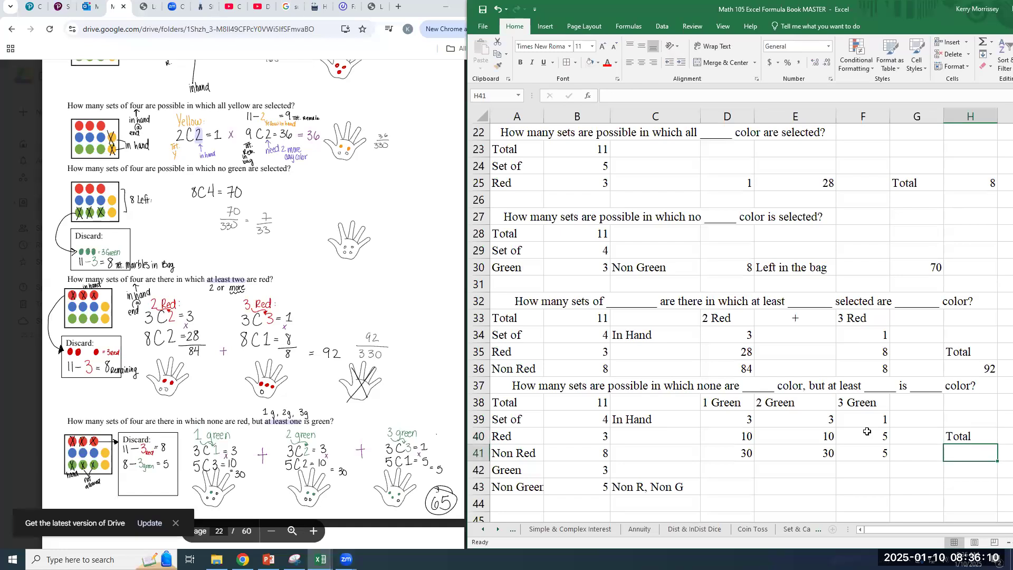
# Add the three green cases' products in H41 with =SUM(D41:F41)
pyautogui.write('=sums')
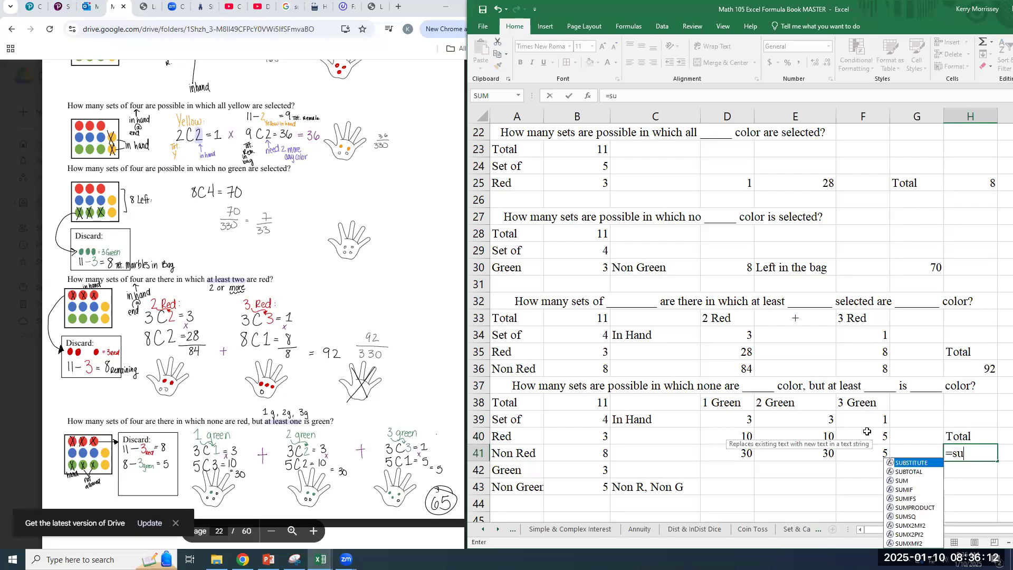
pyautogui.press('BackSpace')
pyautogui.write('(')
pyautogui.moveTo(747, 455); pyautogui.dragTo(855, 452)
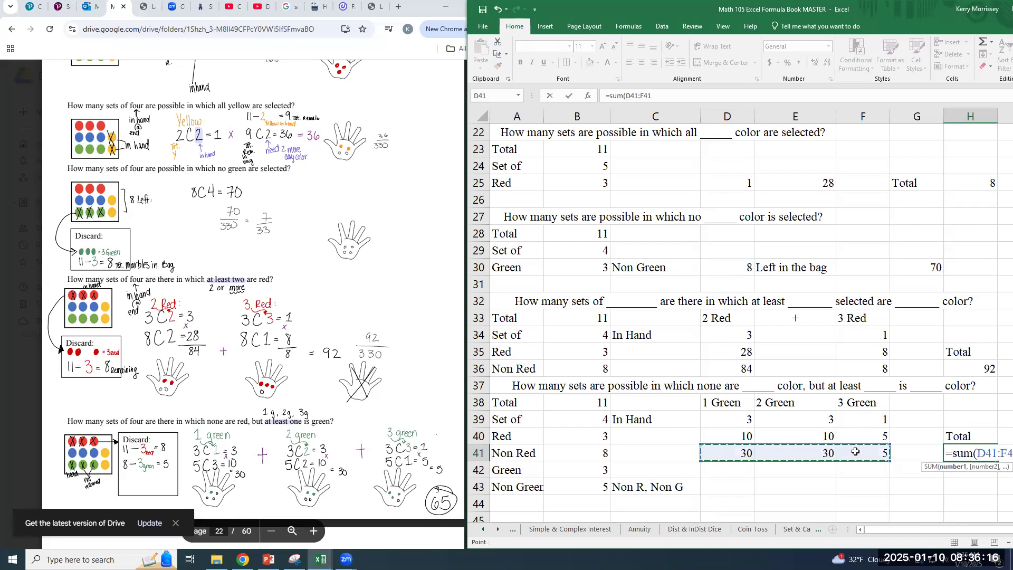
pyautogui.press('Return')
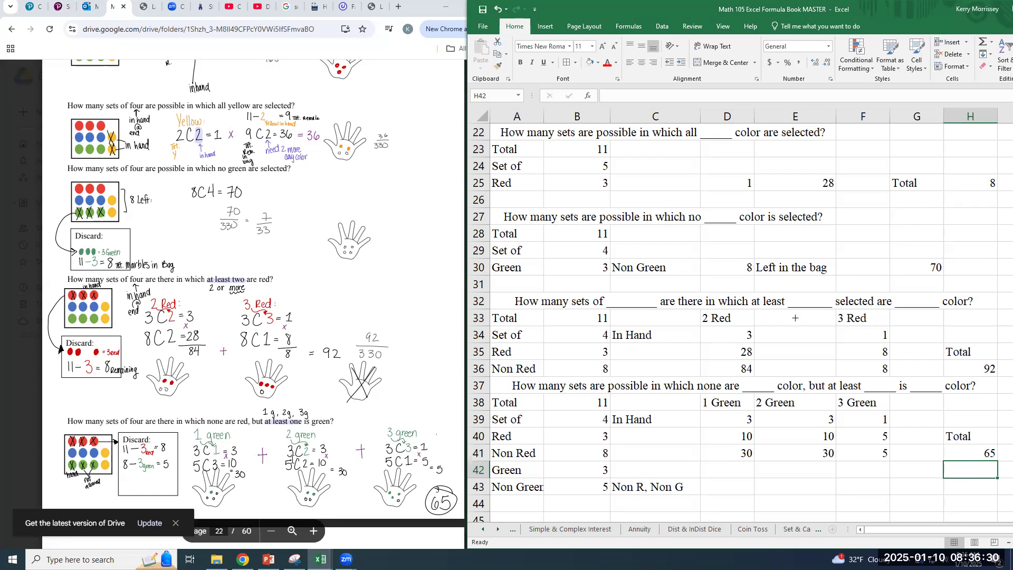
# Set the Set of value in B13 to 4 for the total possible marble sets problem
pyautogui.scroll(3, 612, 195)
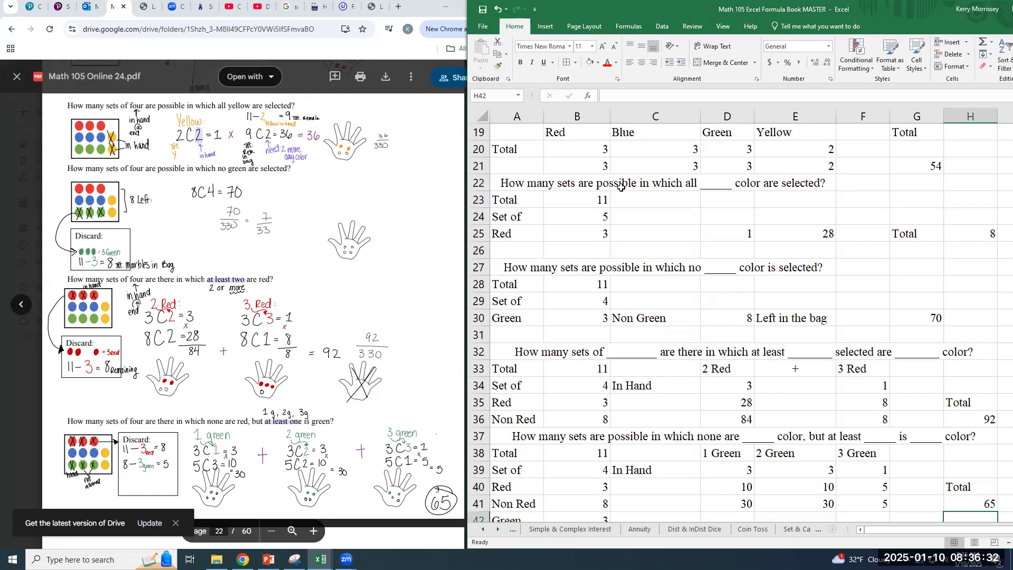
pyautogui.scroll(1, 612, 195)
pyautogui.click(588, 182)
pyautogui.write('4')
pyautogui.press('Return')
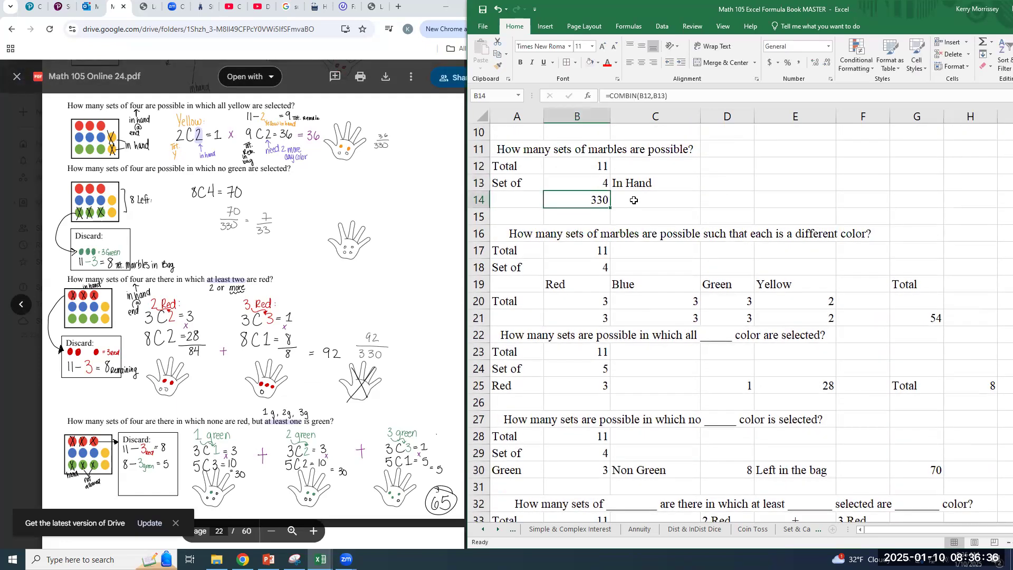
pyautogui.scroll(-6, 836, 257)
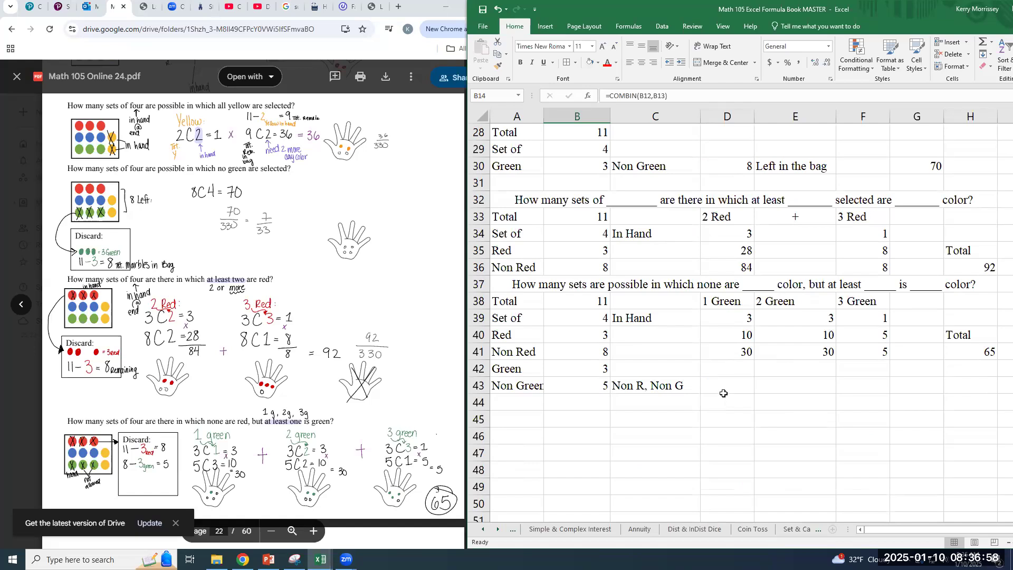
pyautogui.scroll(2, 730, 391)
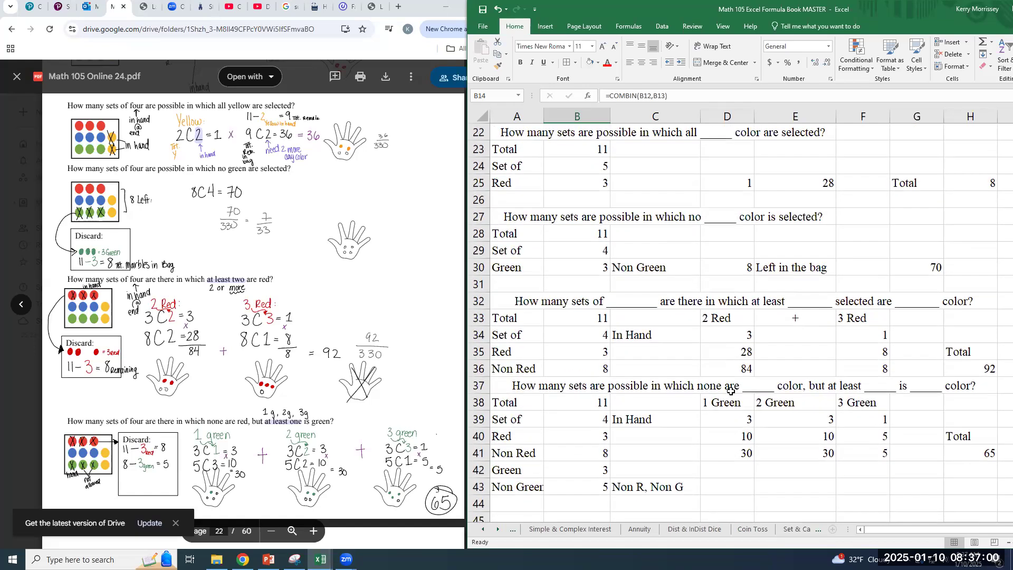